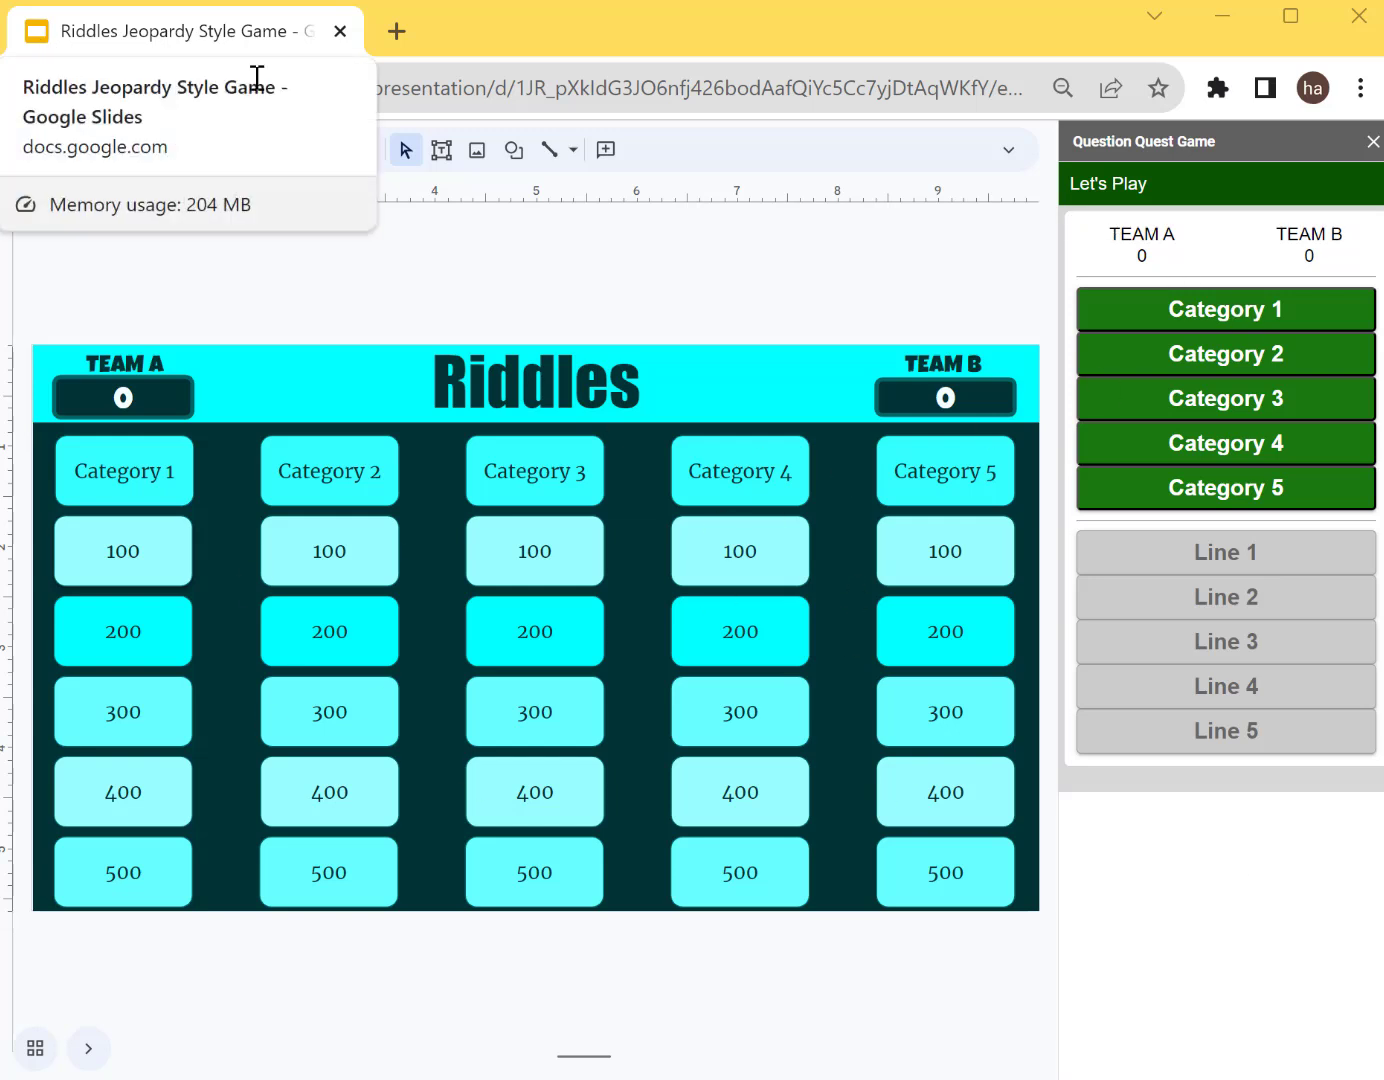
- Play the Category 1 200-point riddle and award its 200 points to Team A
{"action": "left_click", "coordinate": [1204, 327]}
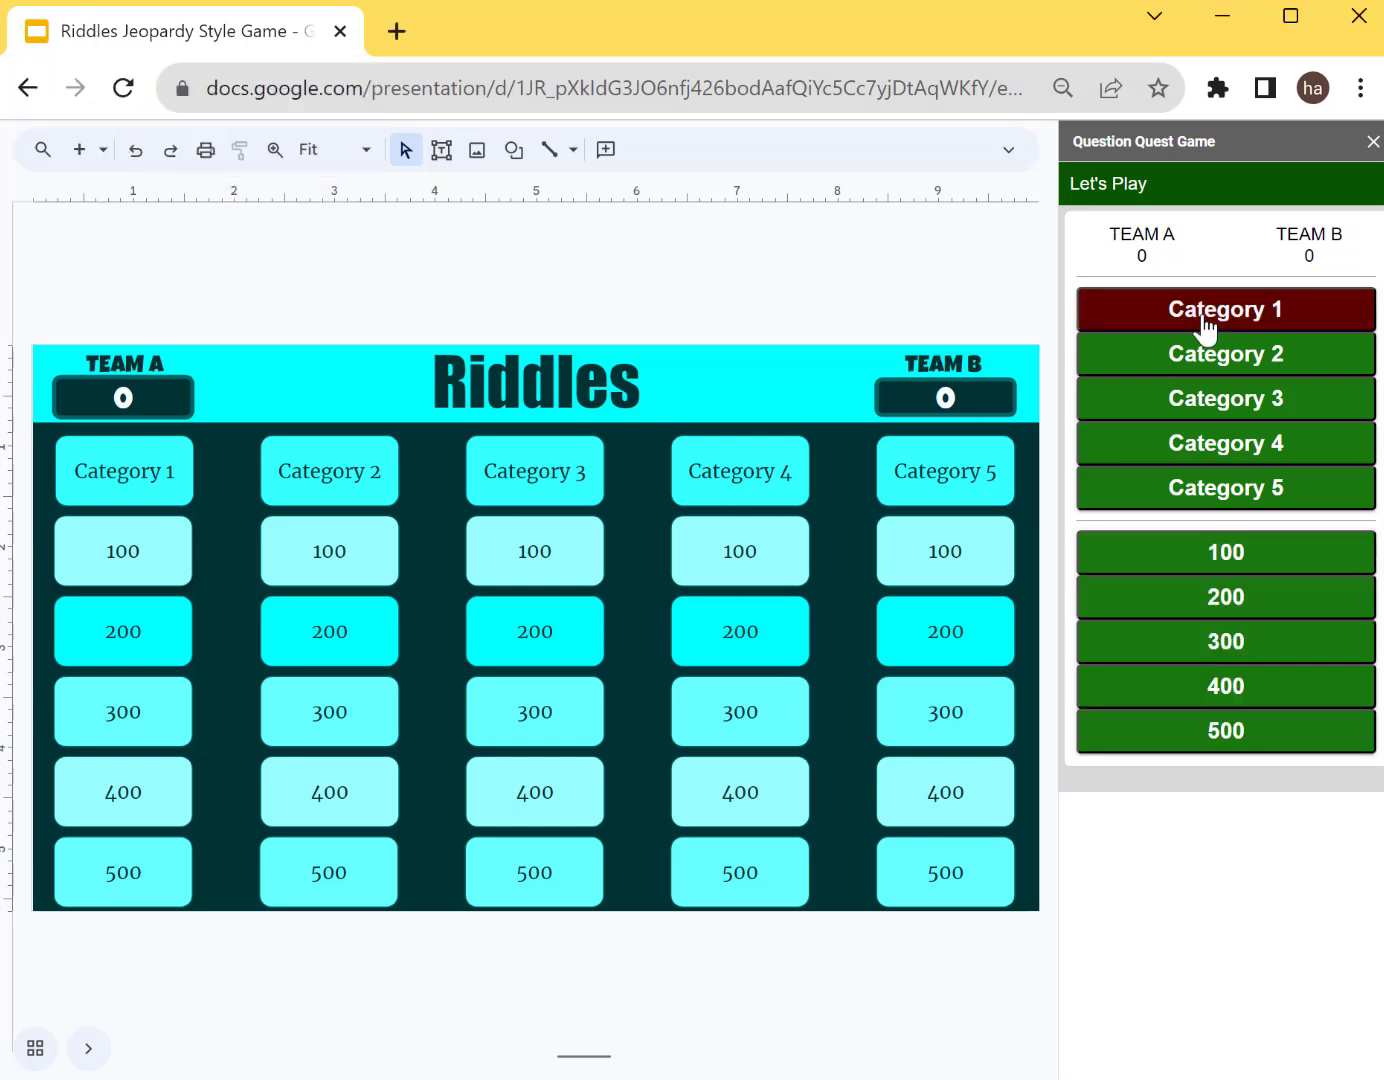
{"action": "left_click", "coordinate": [1244, 610]}
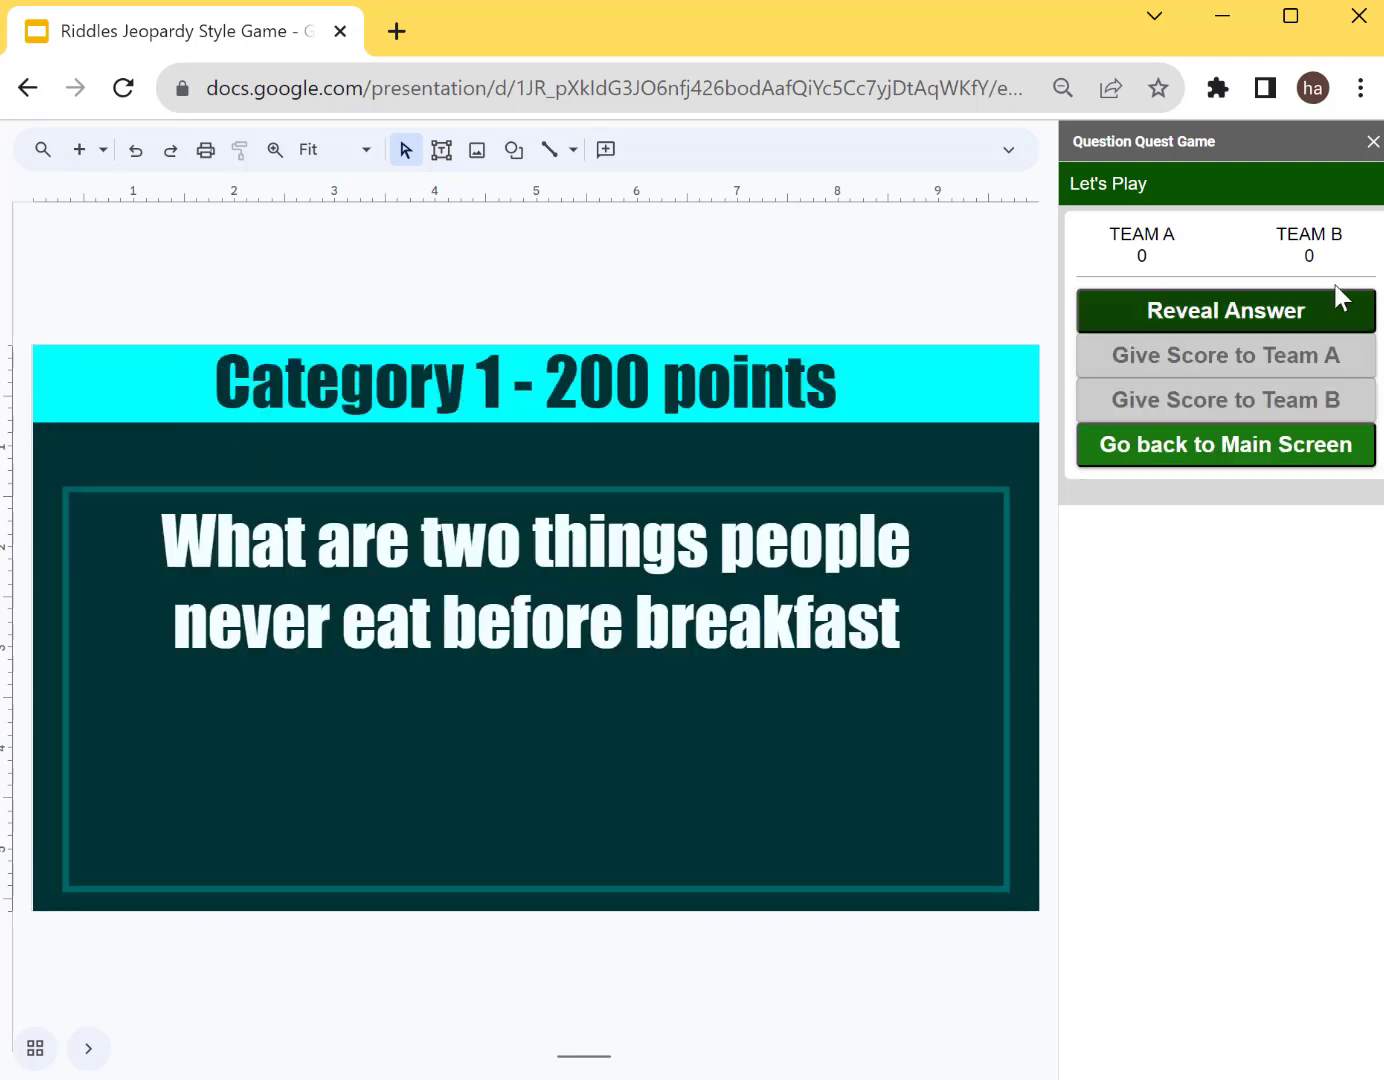
{"action": "left_click", "coordinate": [1215, 312]}
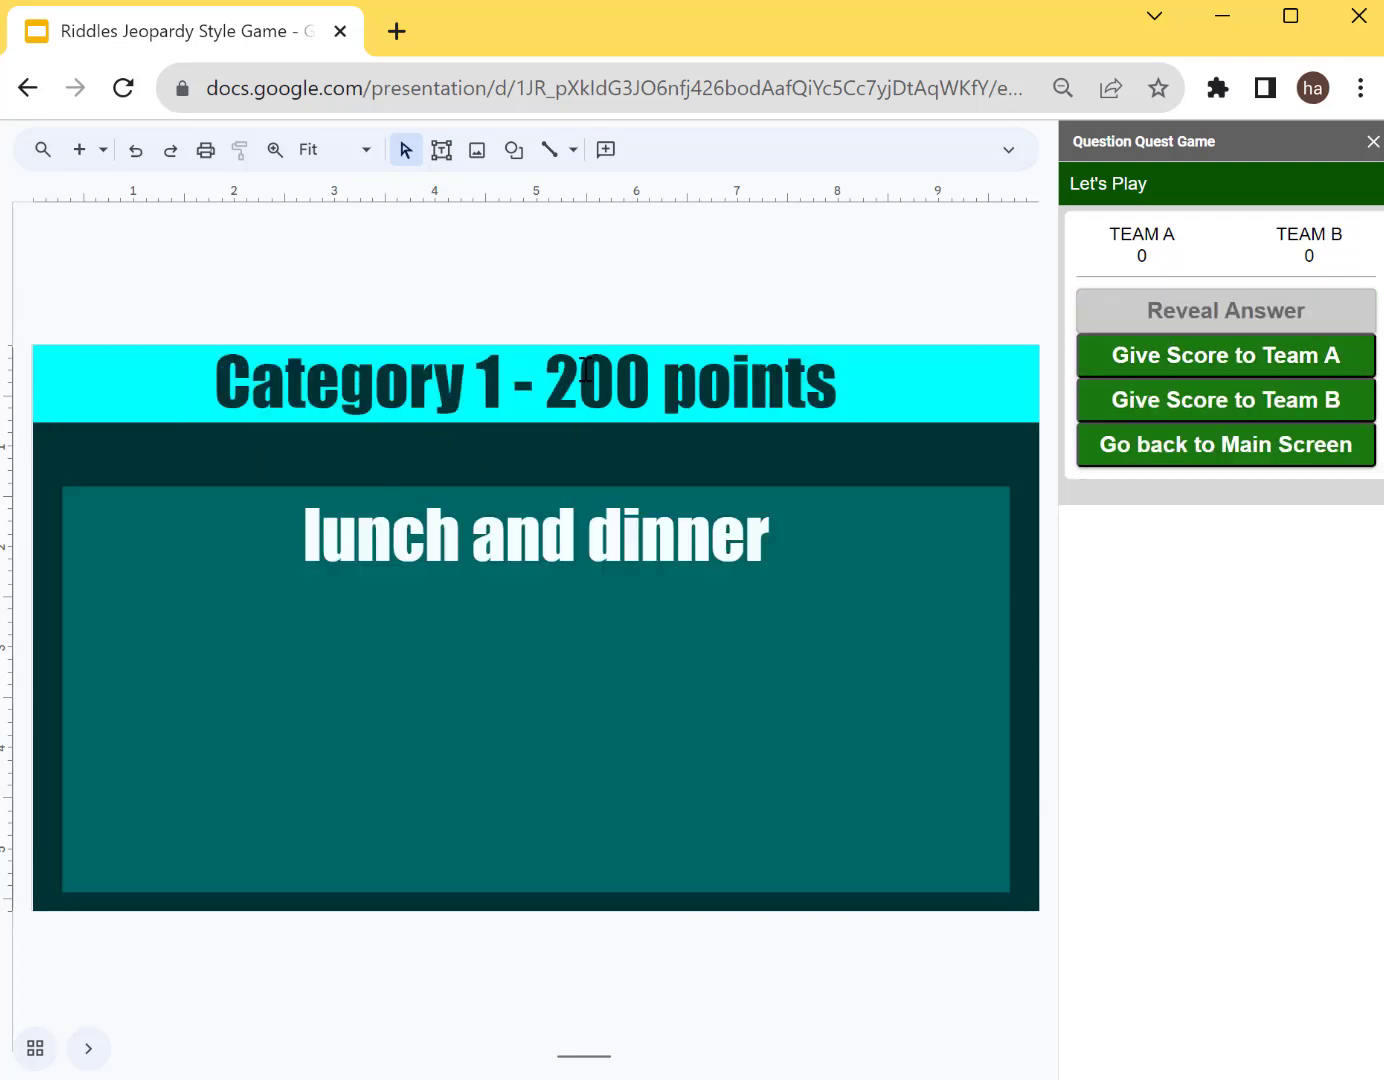
{"action": "left_click", "coordinate": [1245, 357]}
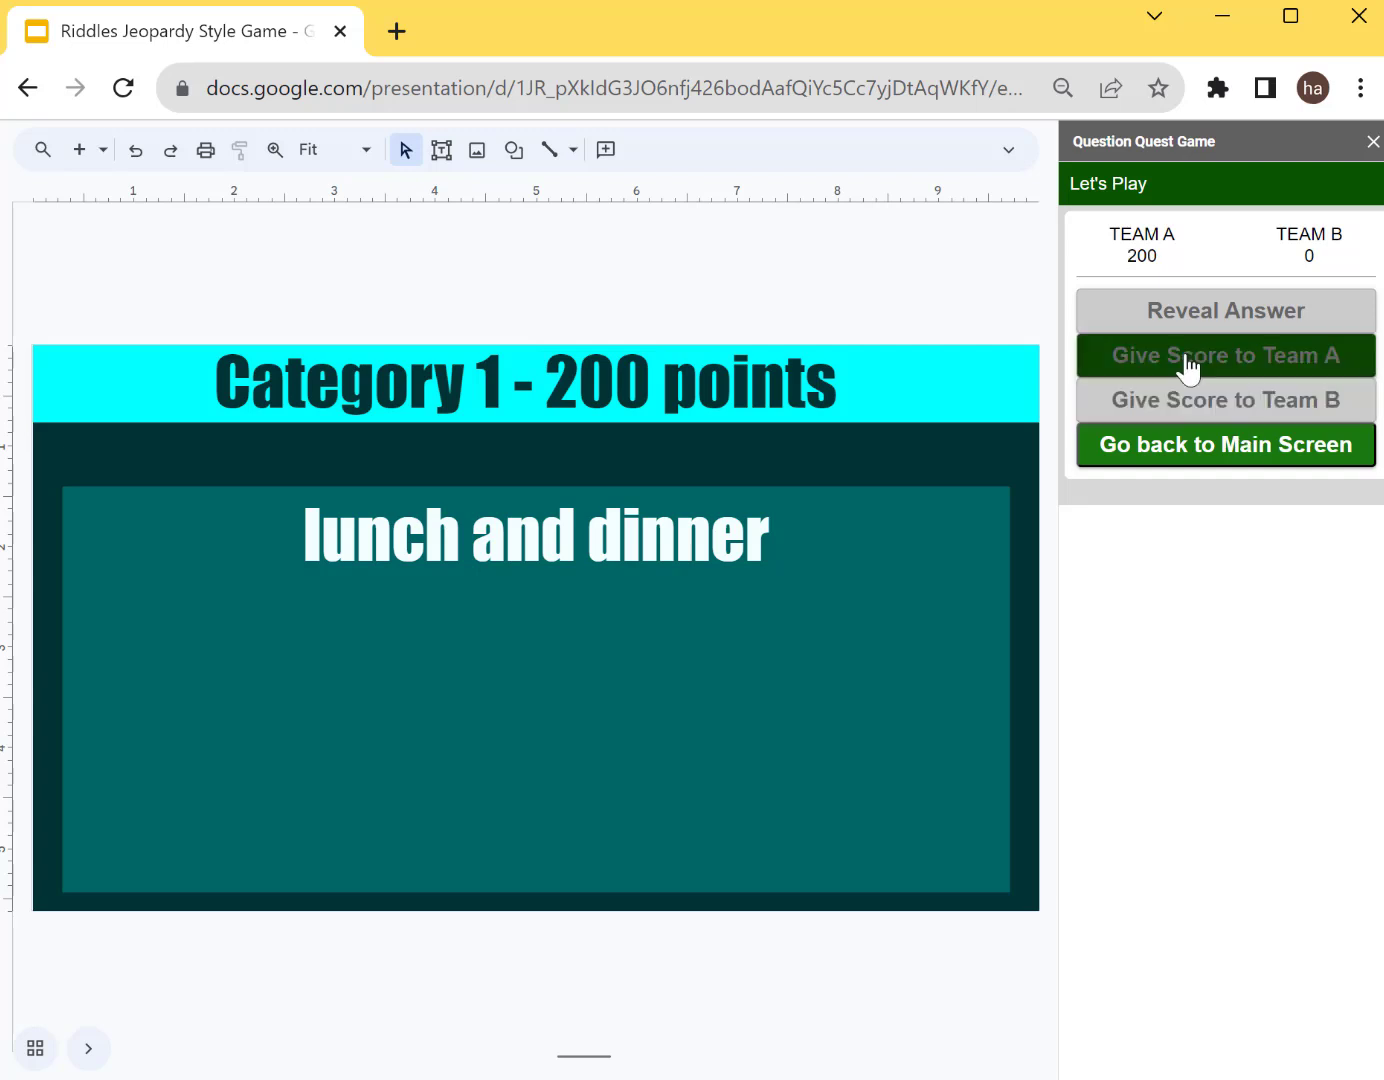
{"action": "left_click", "coordinate": [1239, 452]}
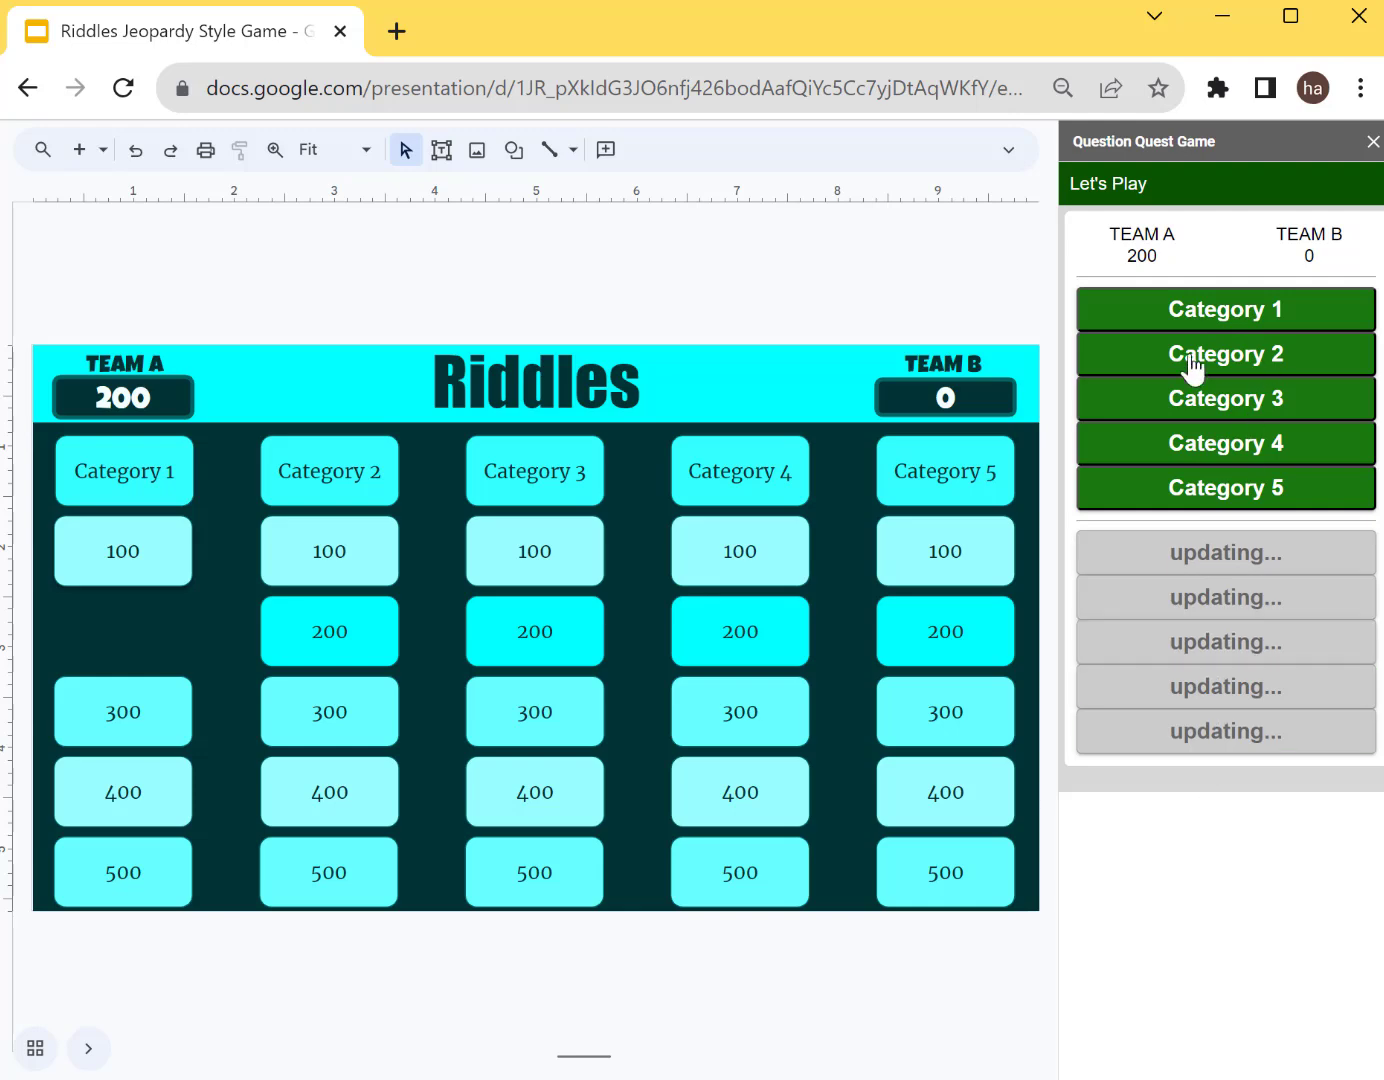
- Play the Category 2 300-point riddle (answer: piano) and award 300 points to Team B
{"action": "left_click", "coordinate": [1236, 355]}
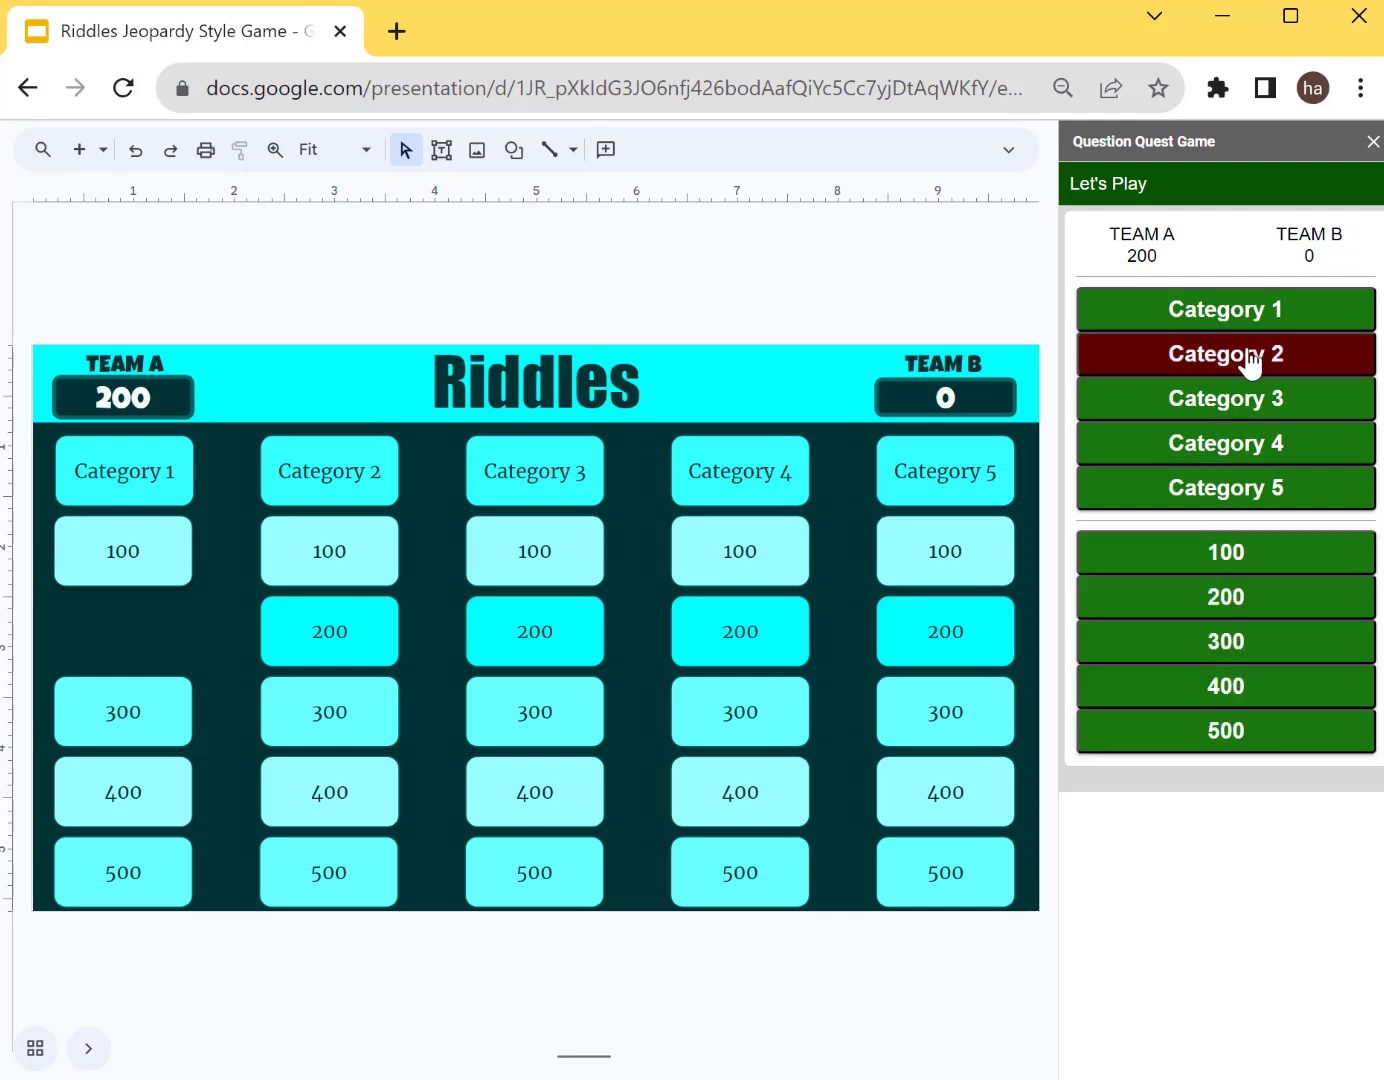
{"action": "left_click", "coordinate": [1241, 649]}
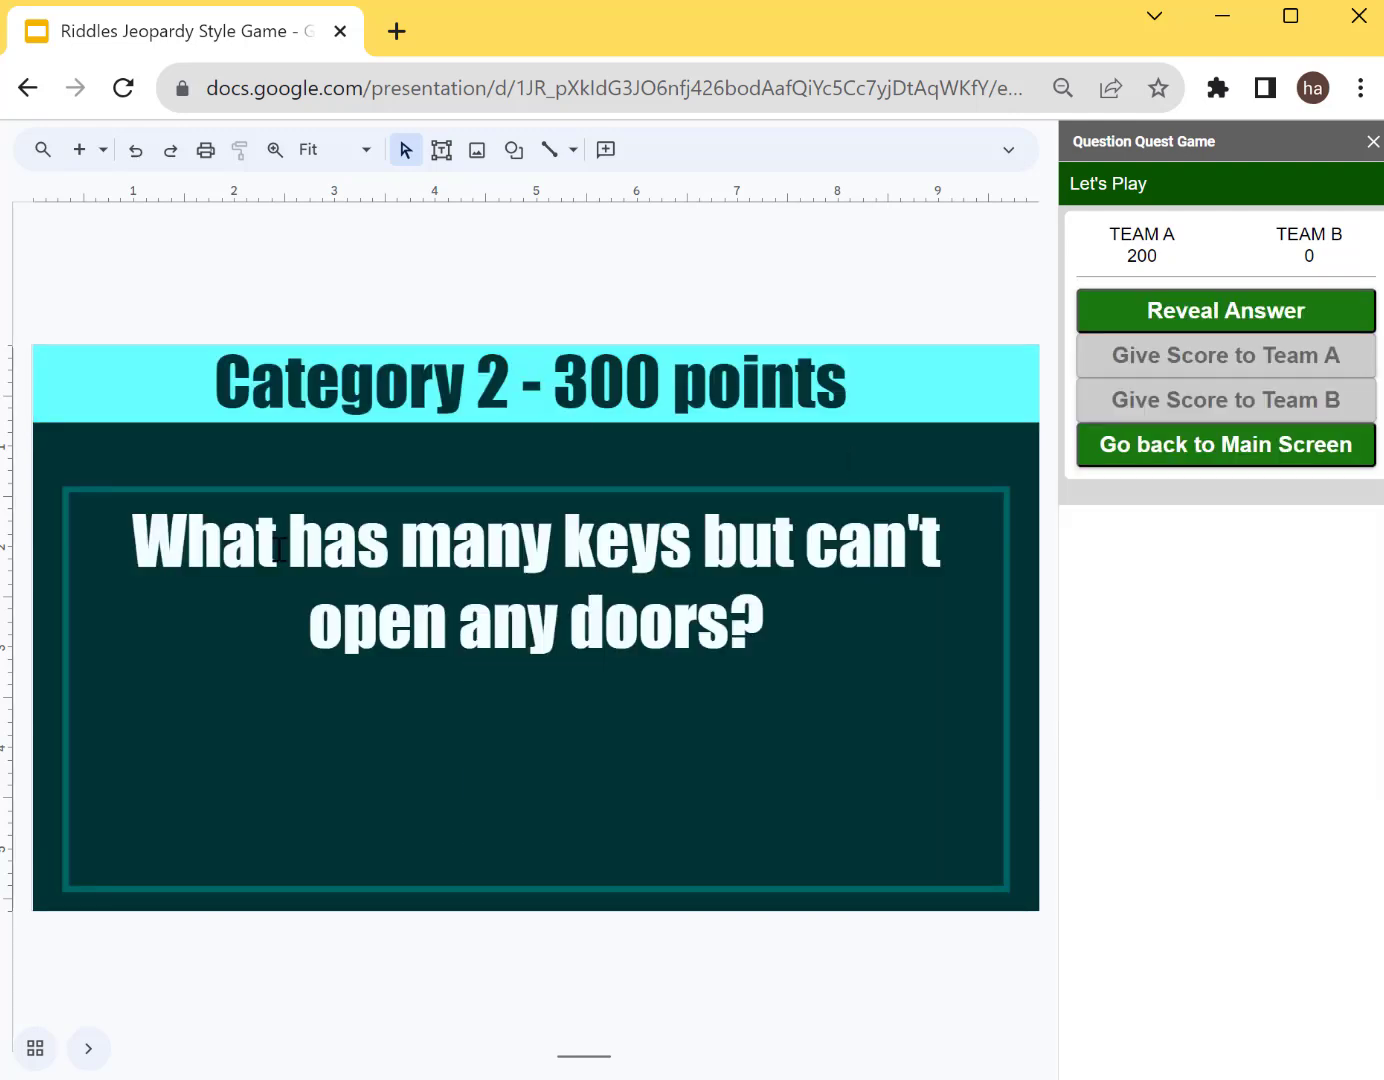
{"action": "left_click", "coordinate": [1243, 314]}
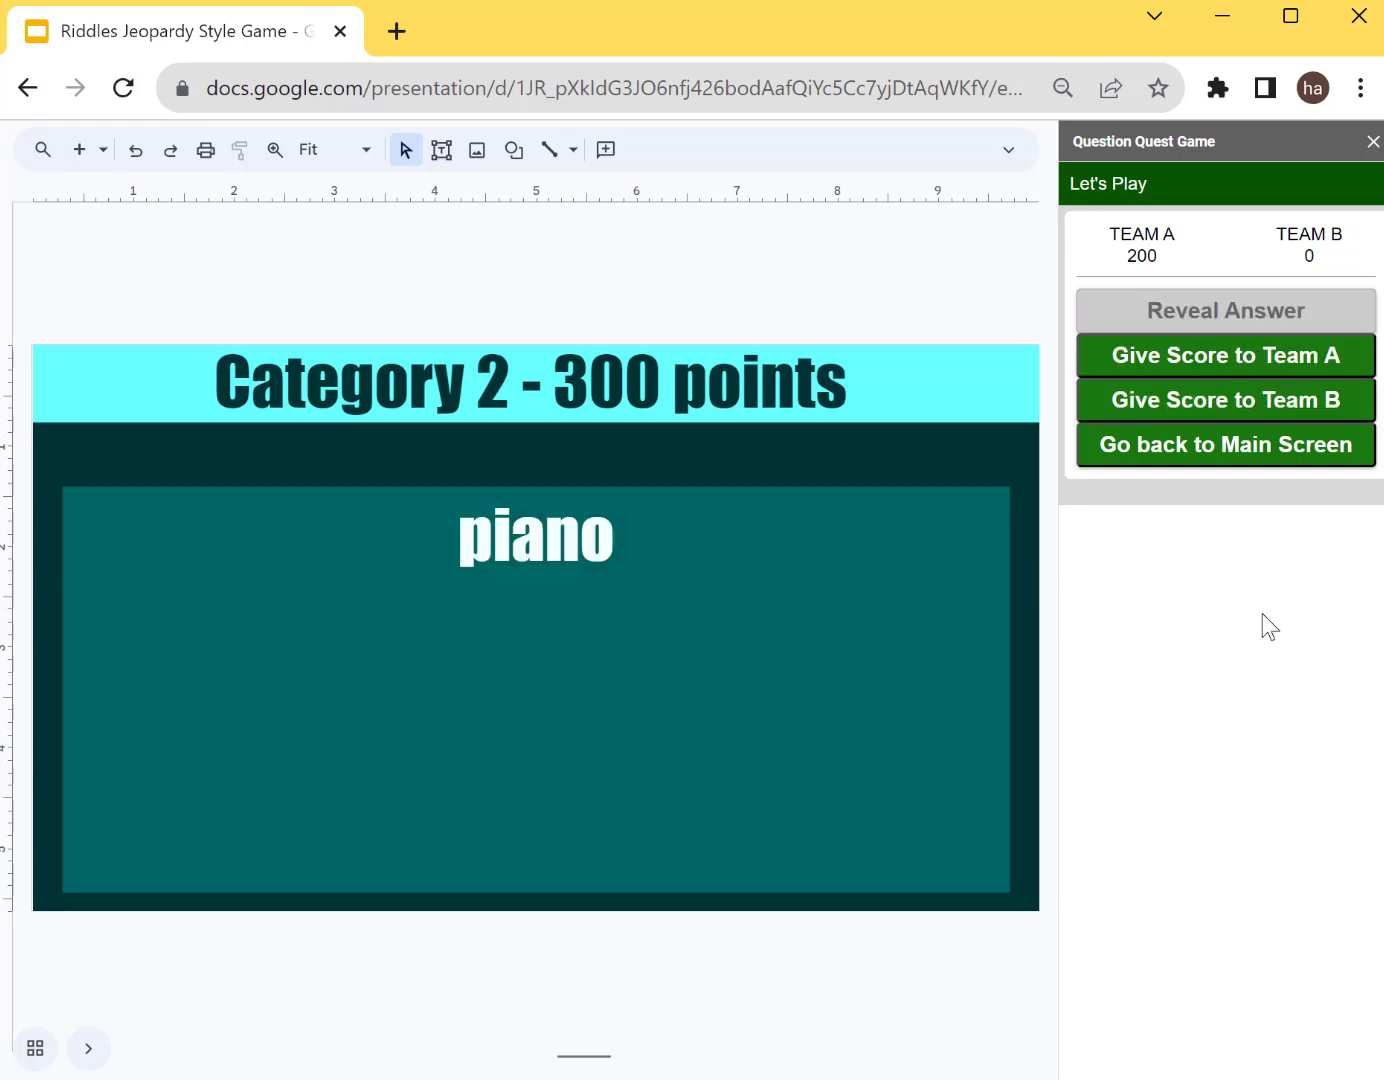
{"action": "left_click", "coordinate": [1207, 409]}
{"action": "left_click", "coordinate": [1298, 471]}
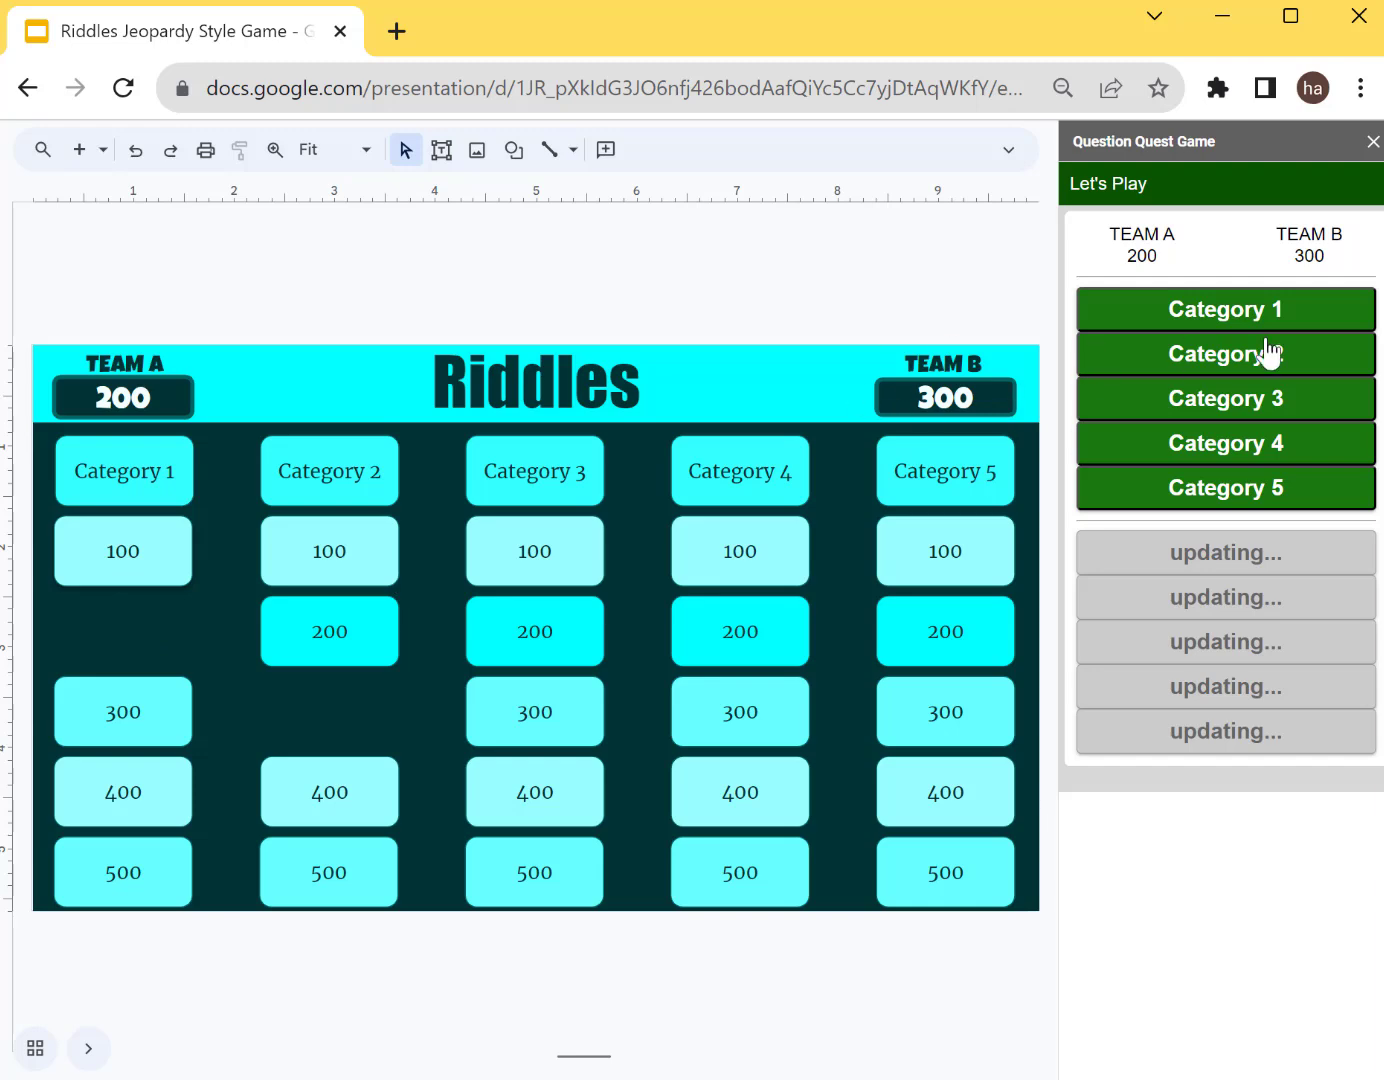
- Play the Category 2 500-point riddle (answer: map) and award 500 points to Team A
{"action": "left_click", "coordinate": [1246, 364]}
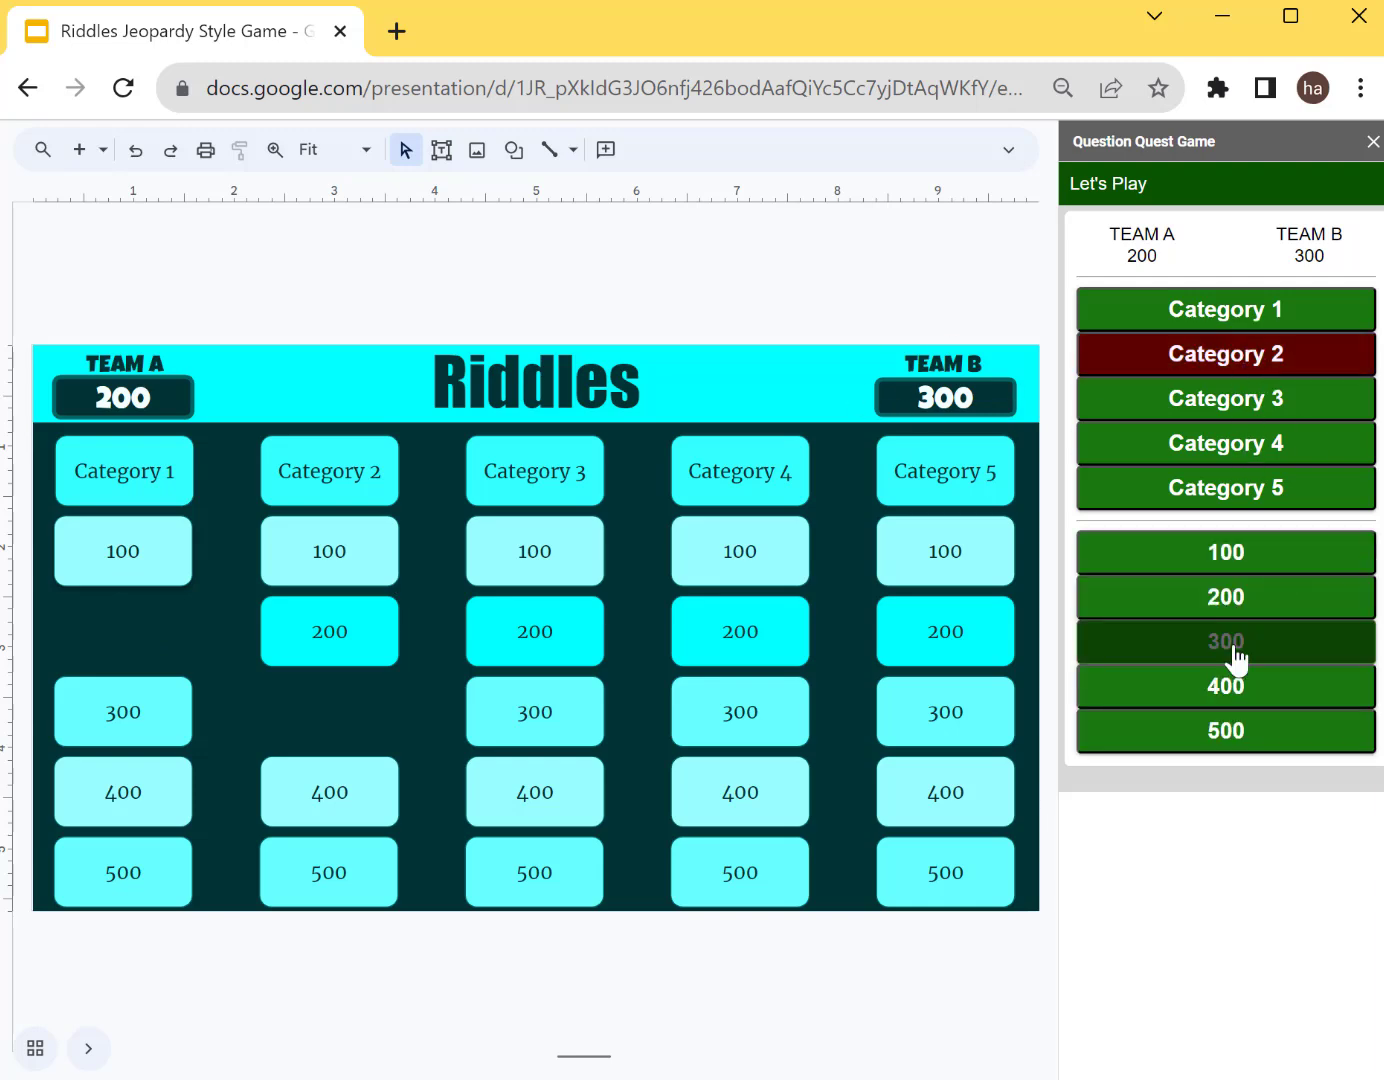
{"action": "left_click", "coordinate": [1260, 735]}
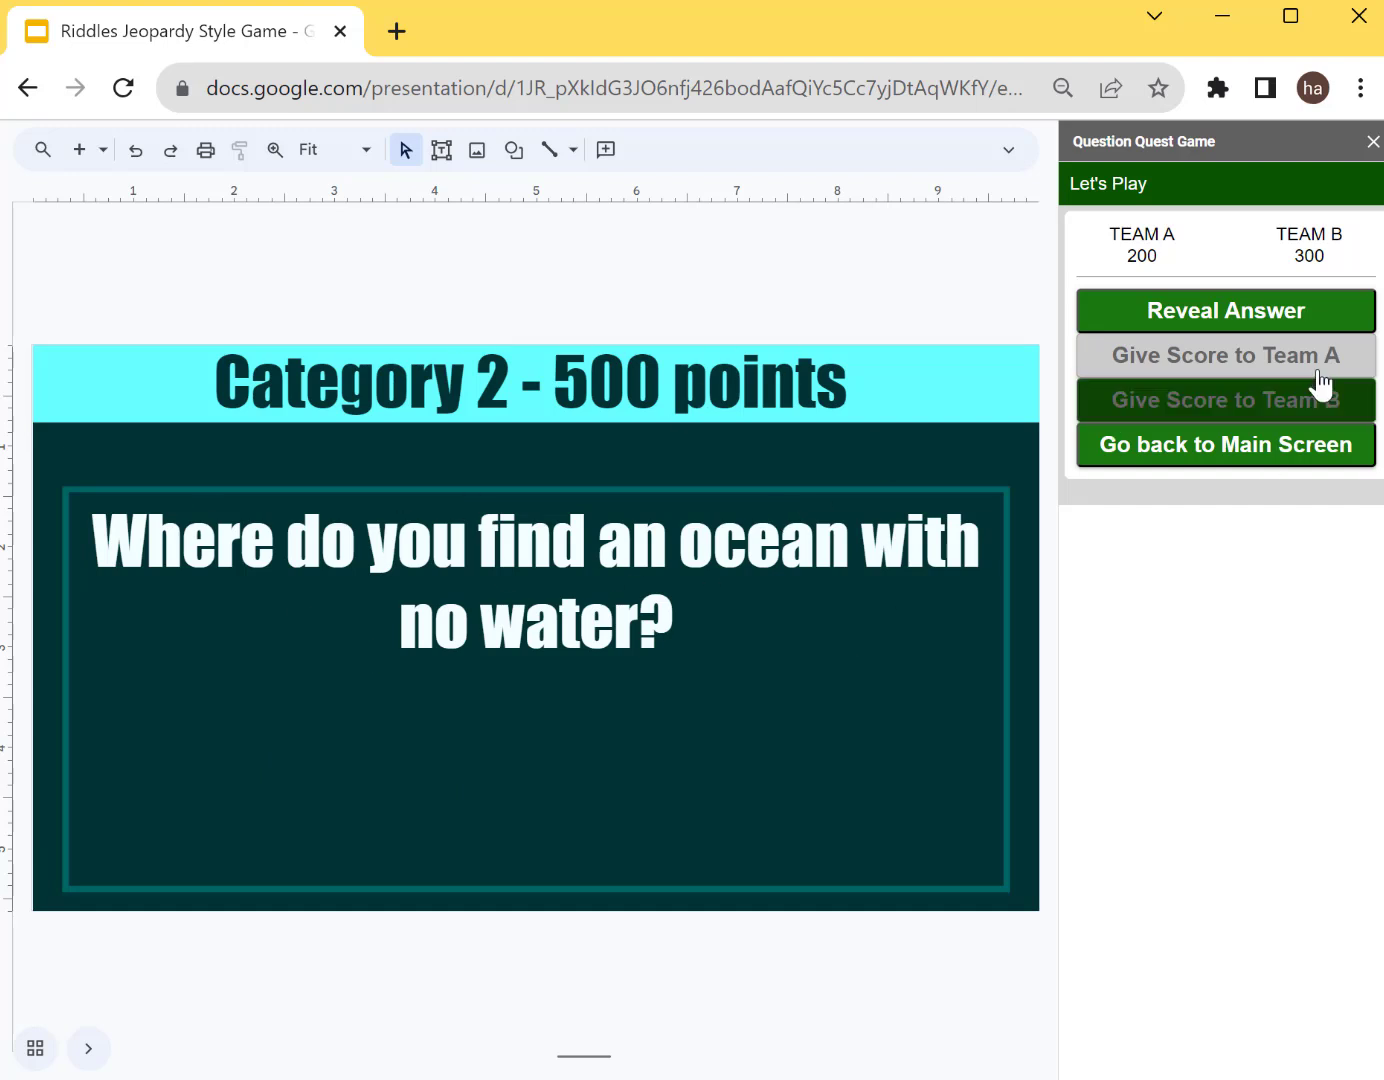
{"action": "left_click", "coordinate": [1279, 314]}
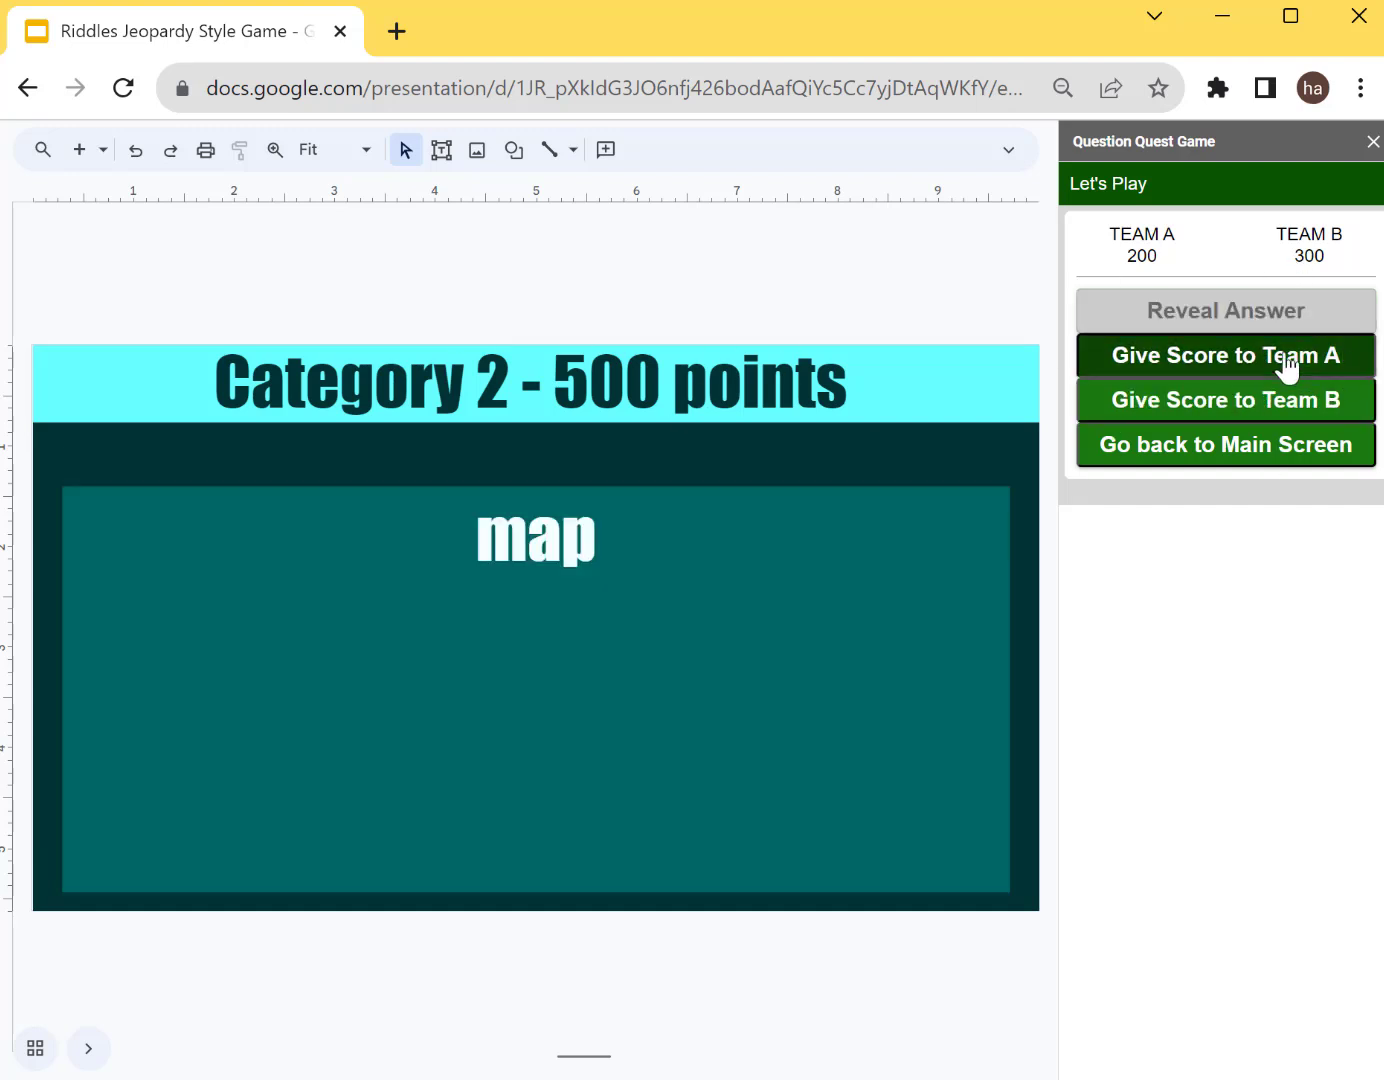
{"action": "left_click", "coordinate": [1291, 358]}
{"action": "left_click", "coordinate": [1276, 446]}
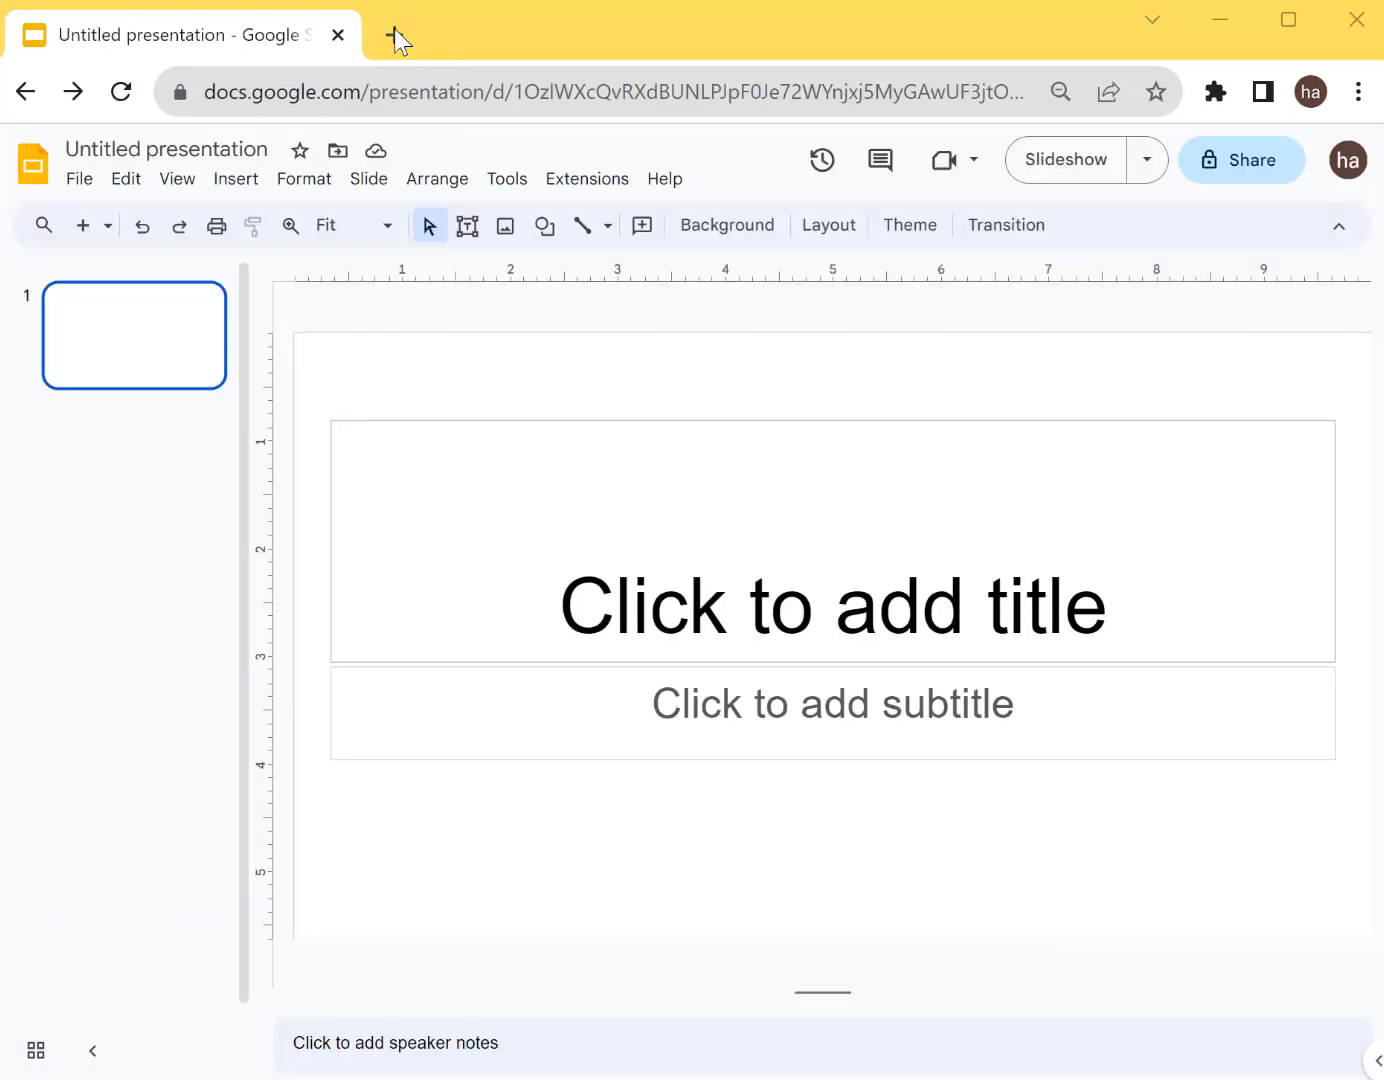
- In a new tab, open the Question Quest Game page on Workspace Marketplace, then return to the presentation
{"action": "left_click", "coordinate": [394, 35]}
{"action": "type", "text": "wor"}
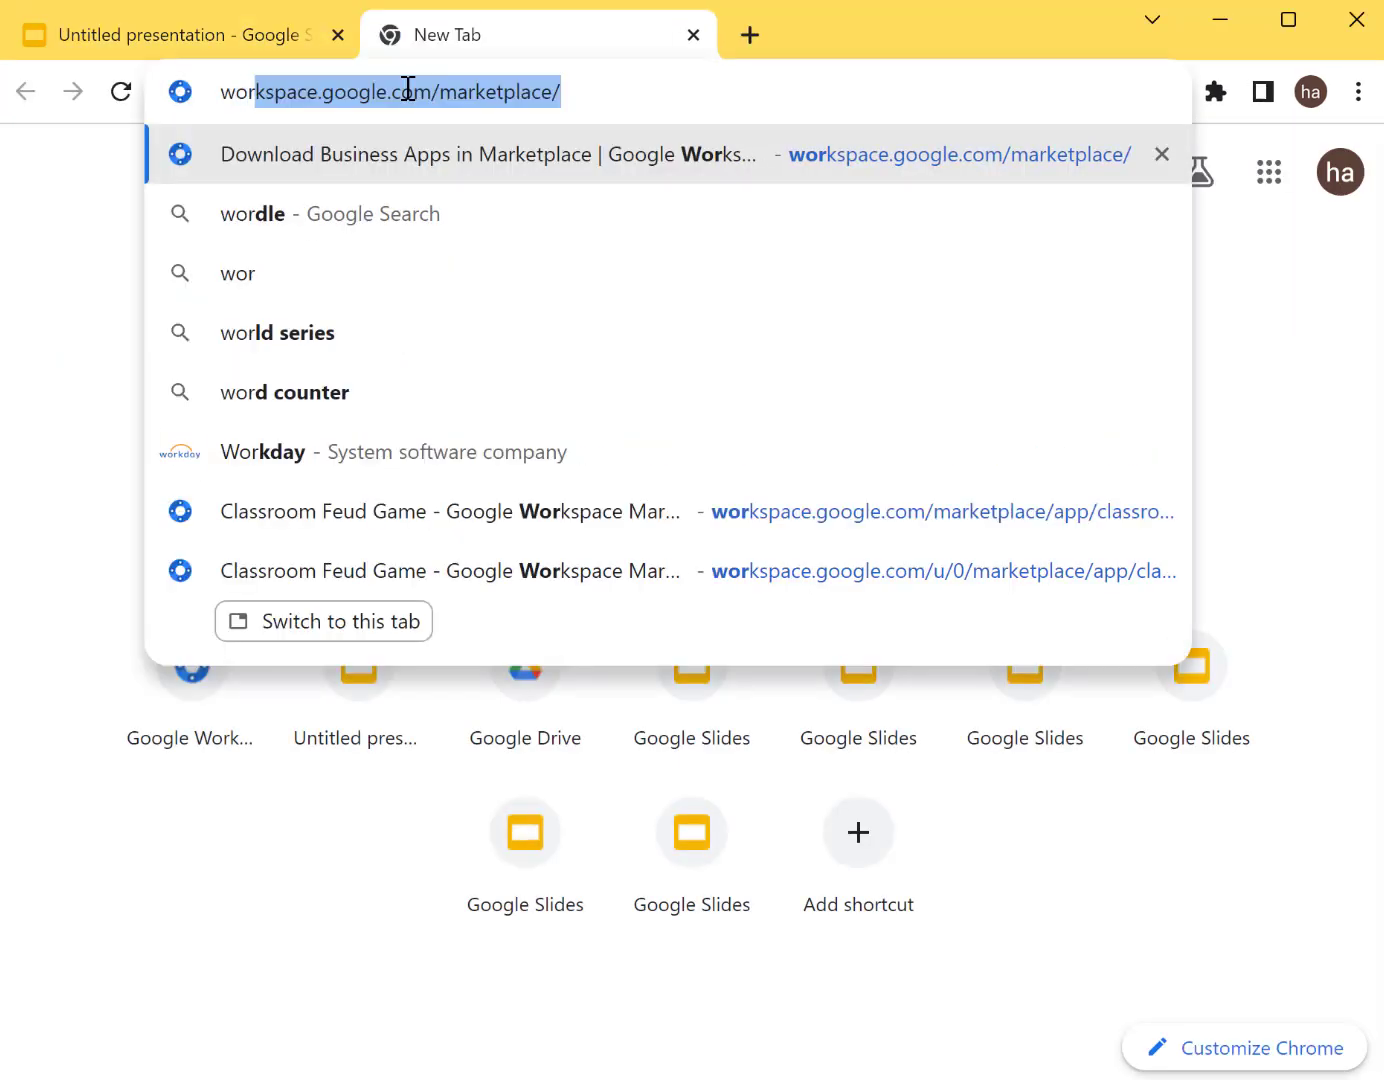
{"action": "type", "text": "k"}
{"action": "key", "text": "Return"}
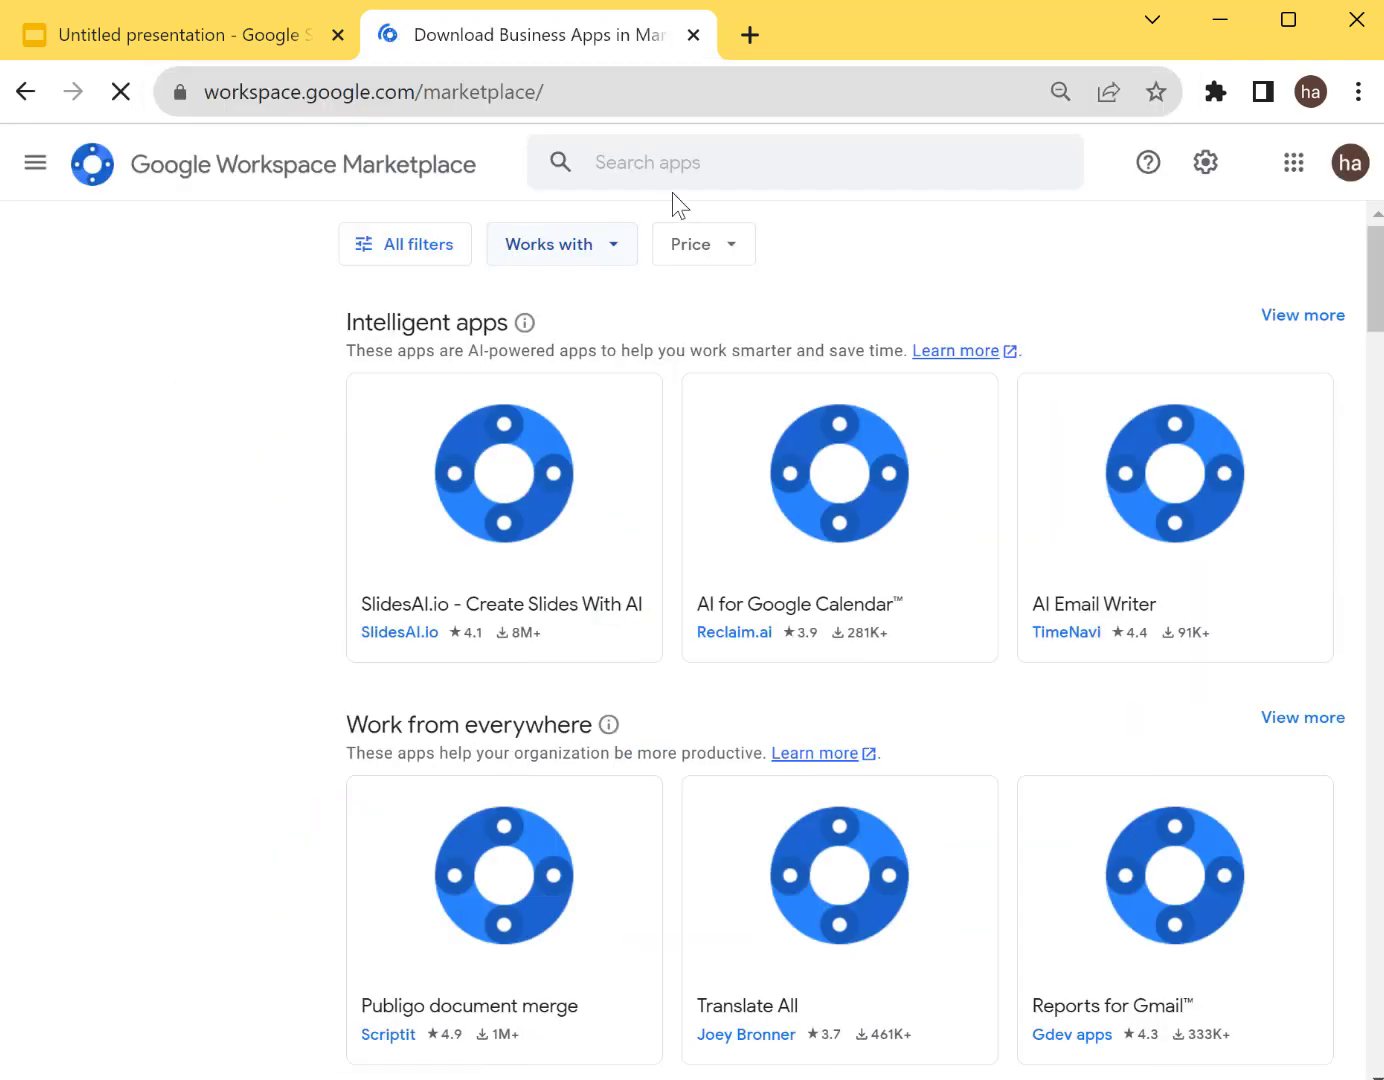
{"action": "left_click", "coordinate": [683, 173]}
{"action": "type", "text": "quest"}
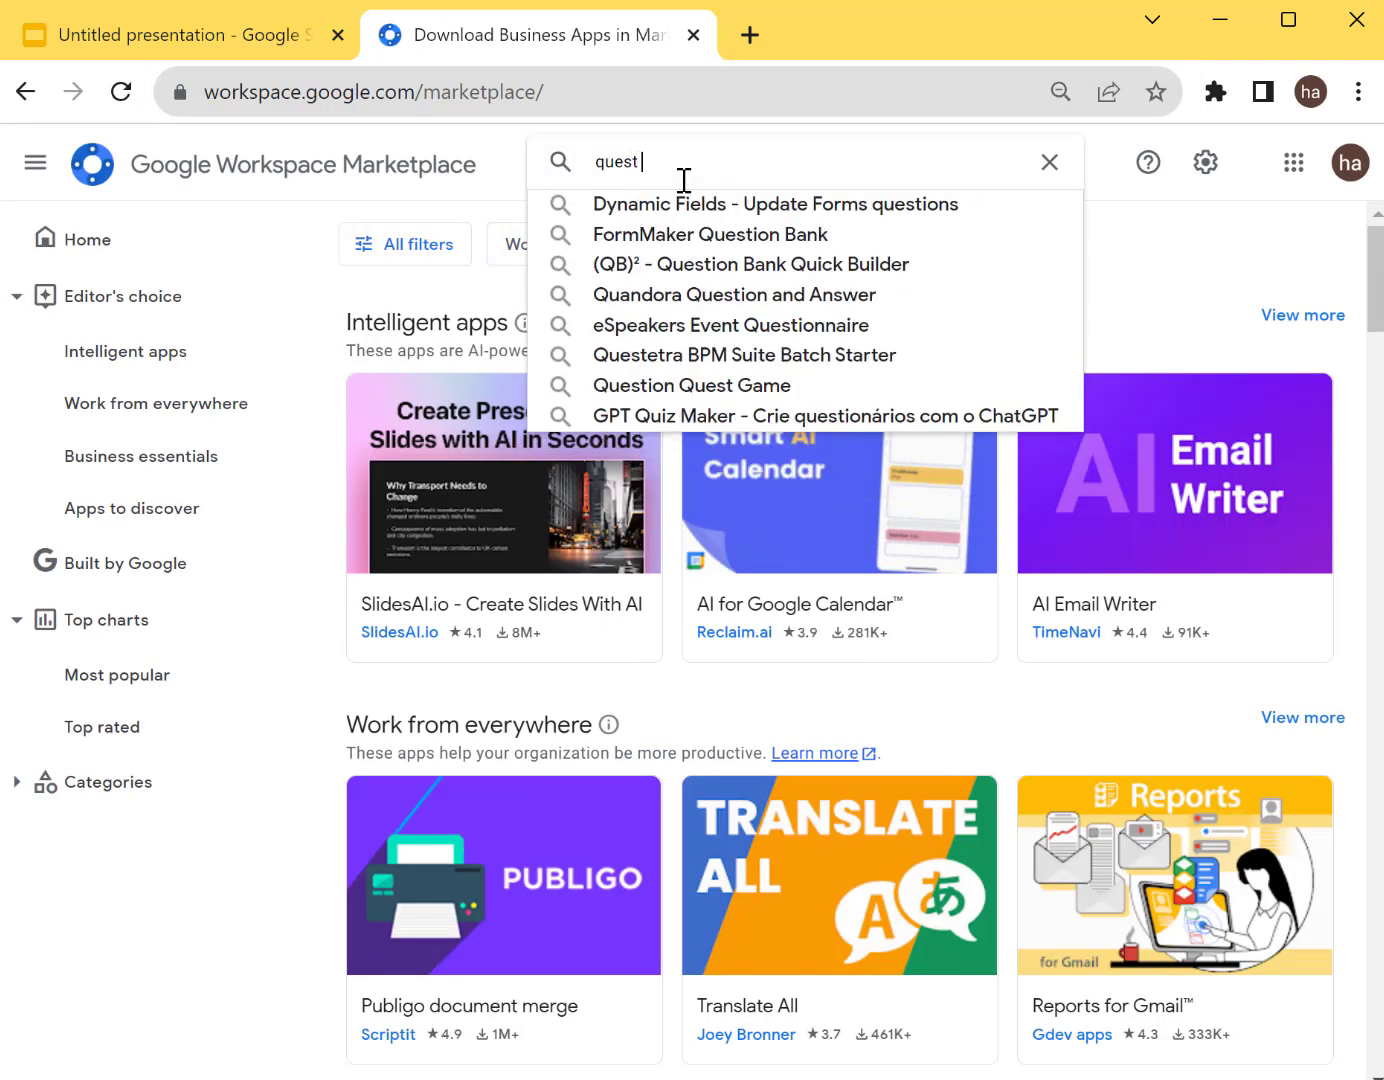
{"action": "type", "text": "io"}
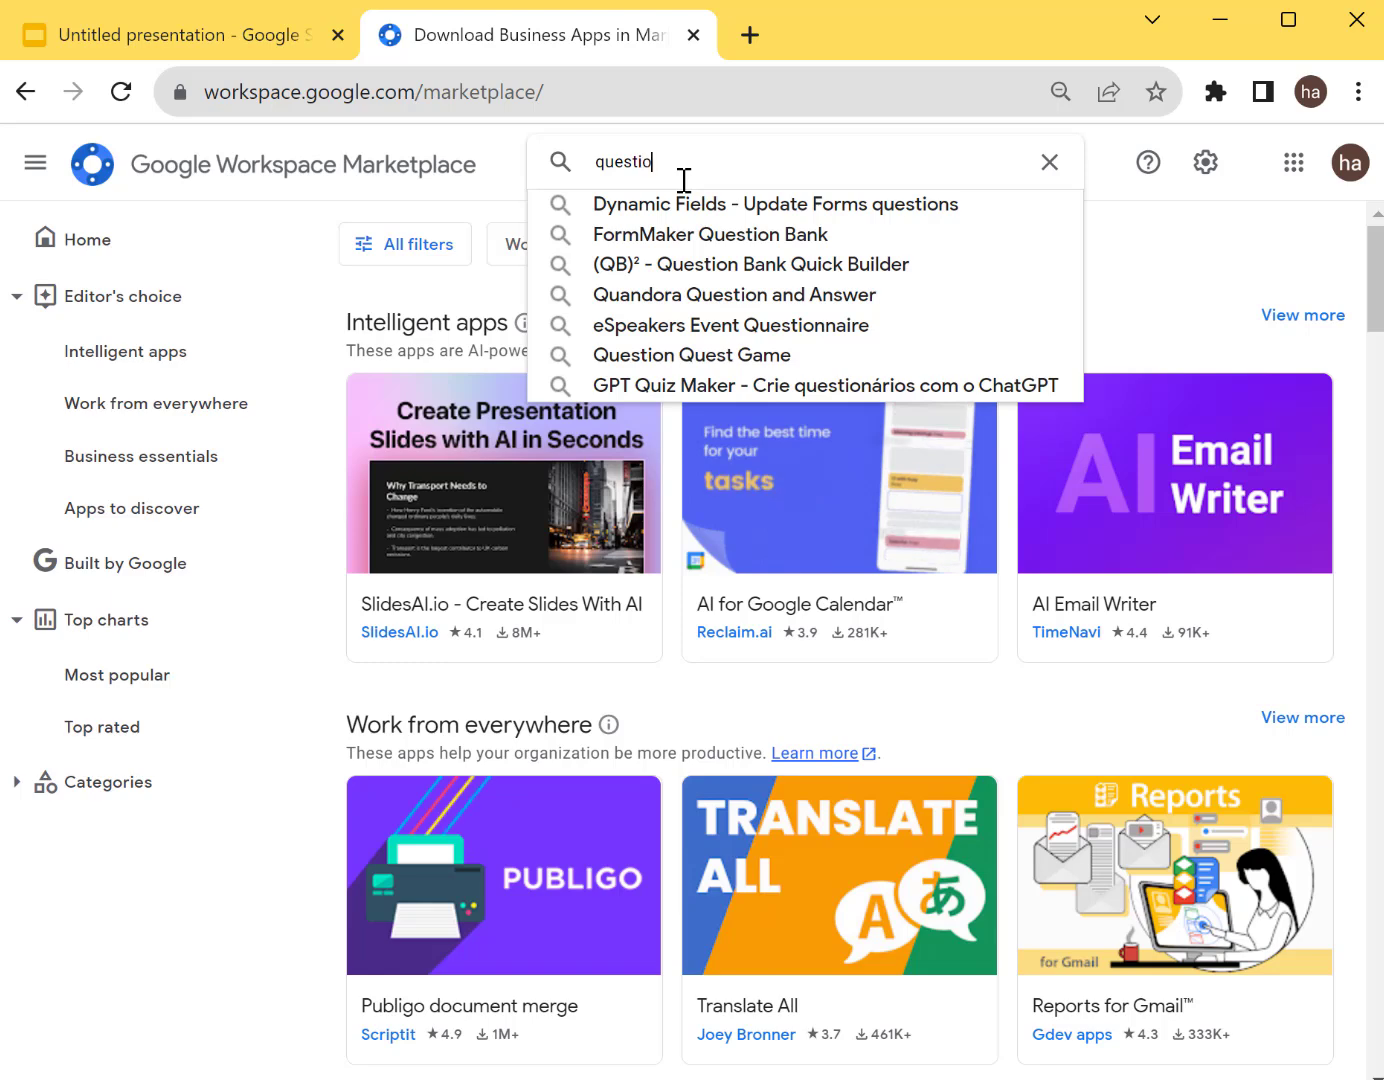
{"action": "type", "text": "n qu"}
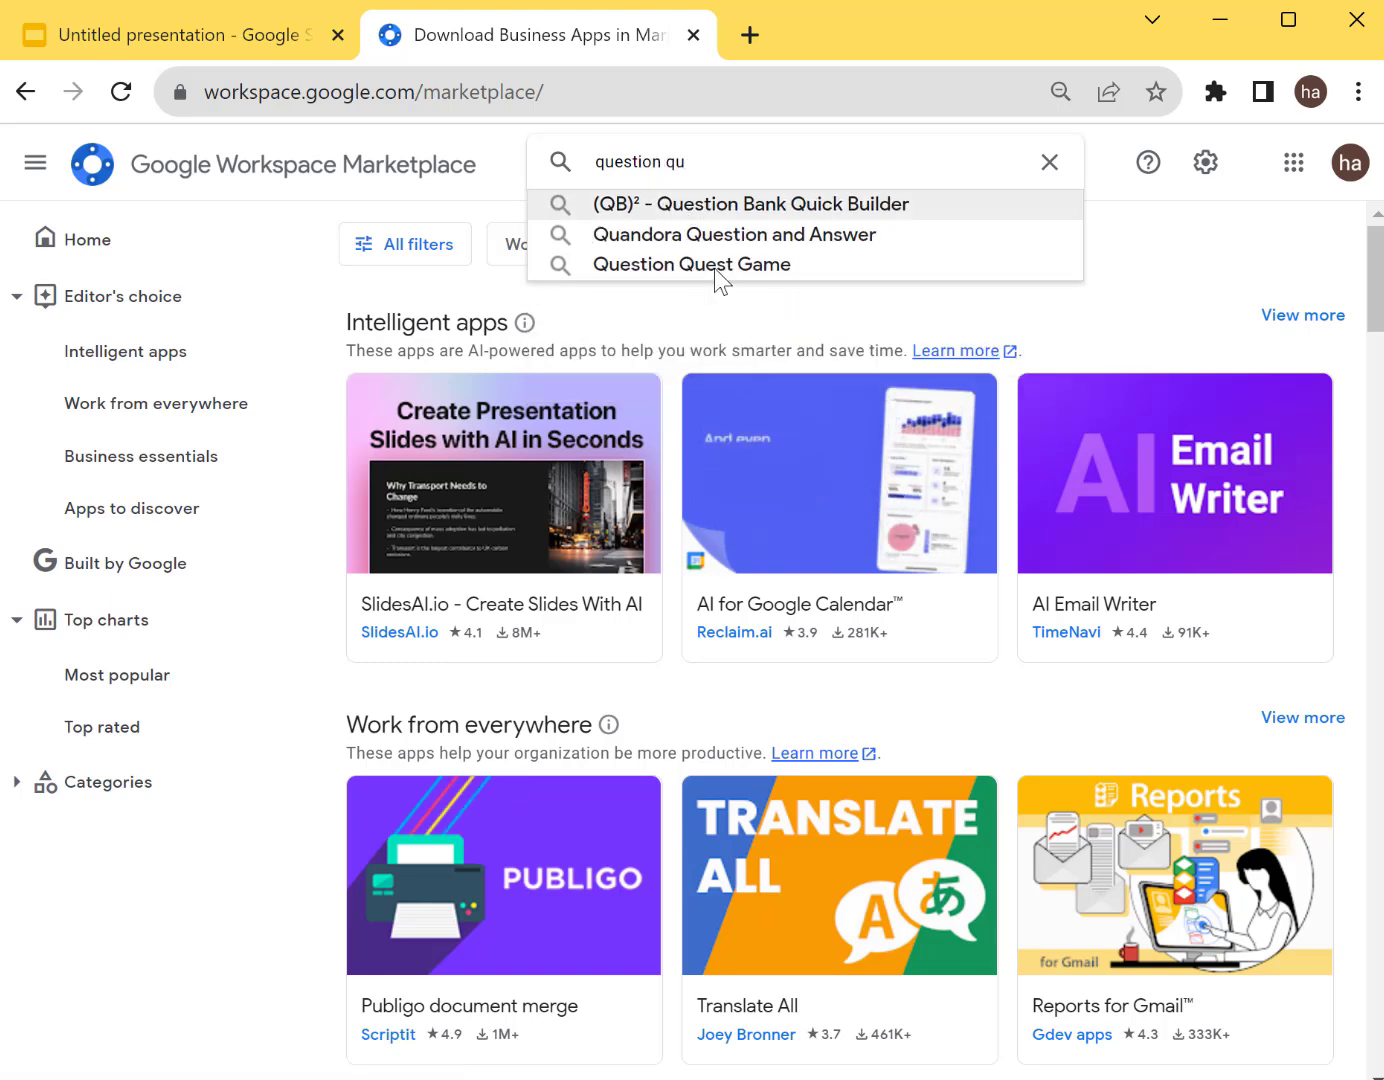
{"action": "left_click", "coordinate": [713, 268]}
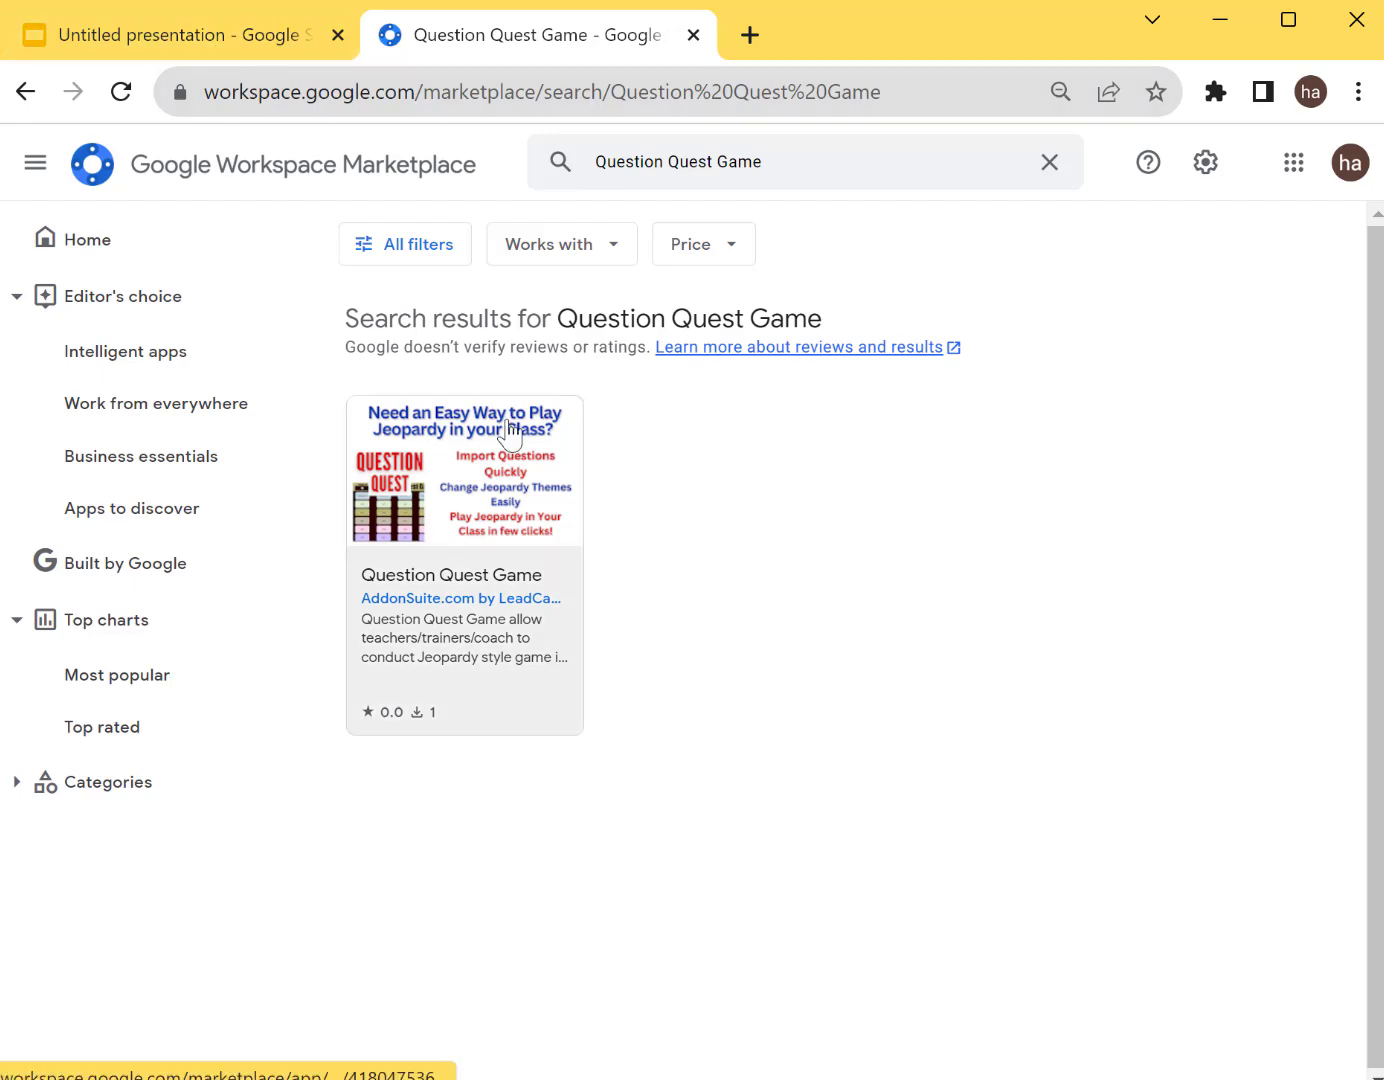
{"action": "left_click", "coordinate": [479, 476]}
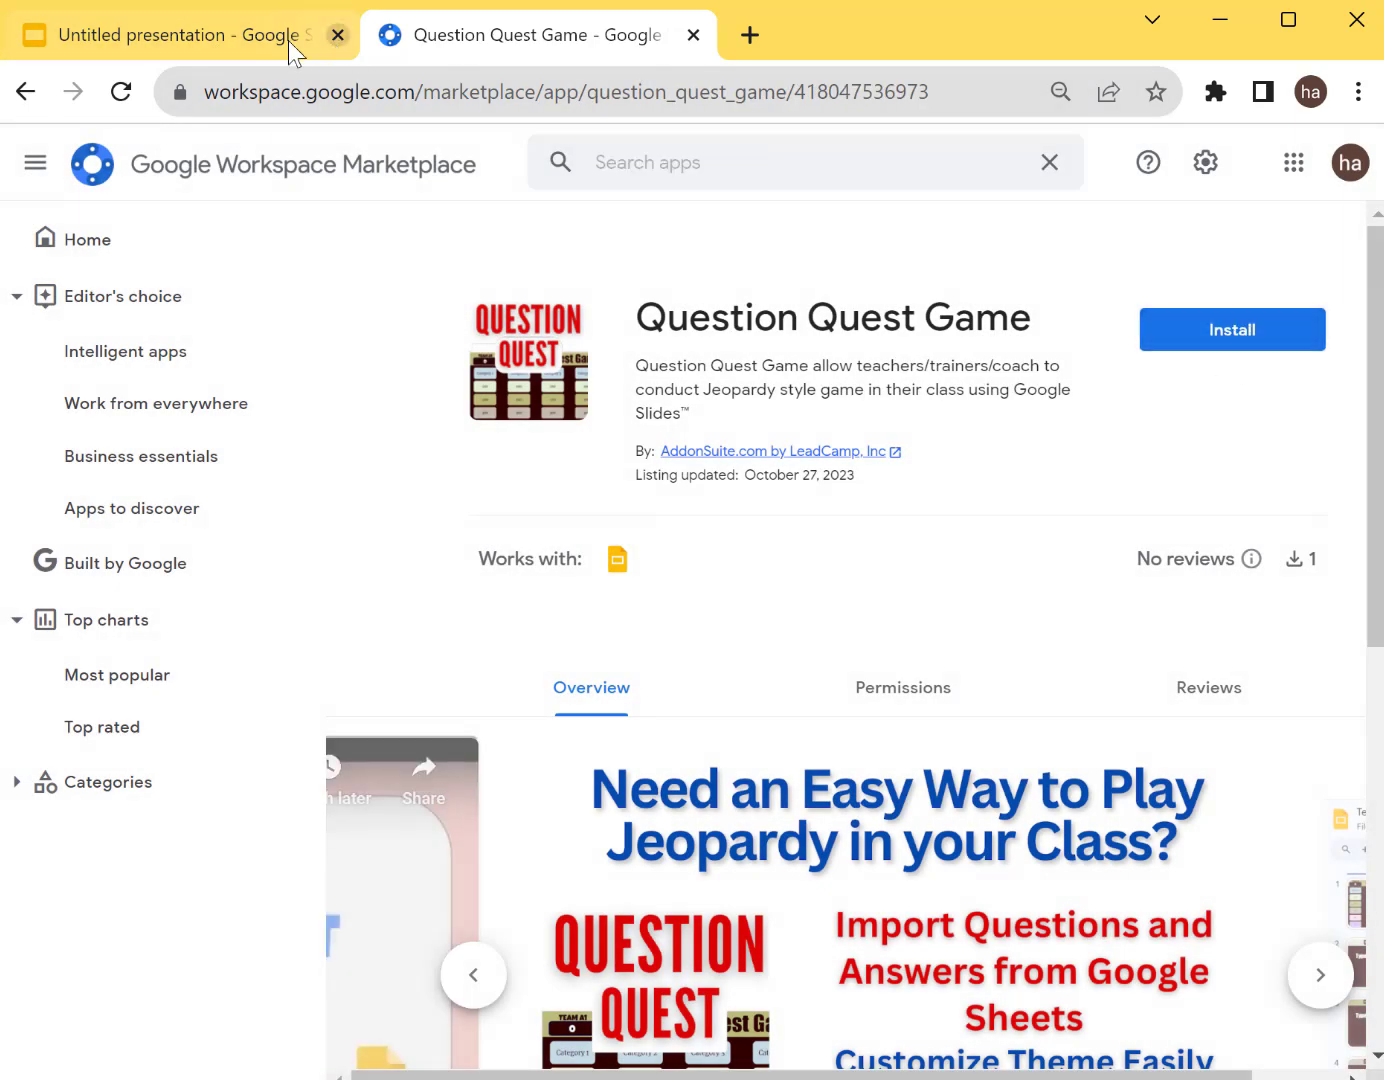
{"action": "left_click", "coordinate": [227, 43]}
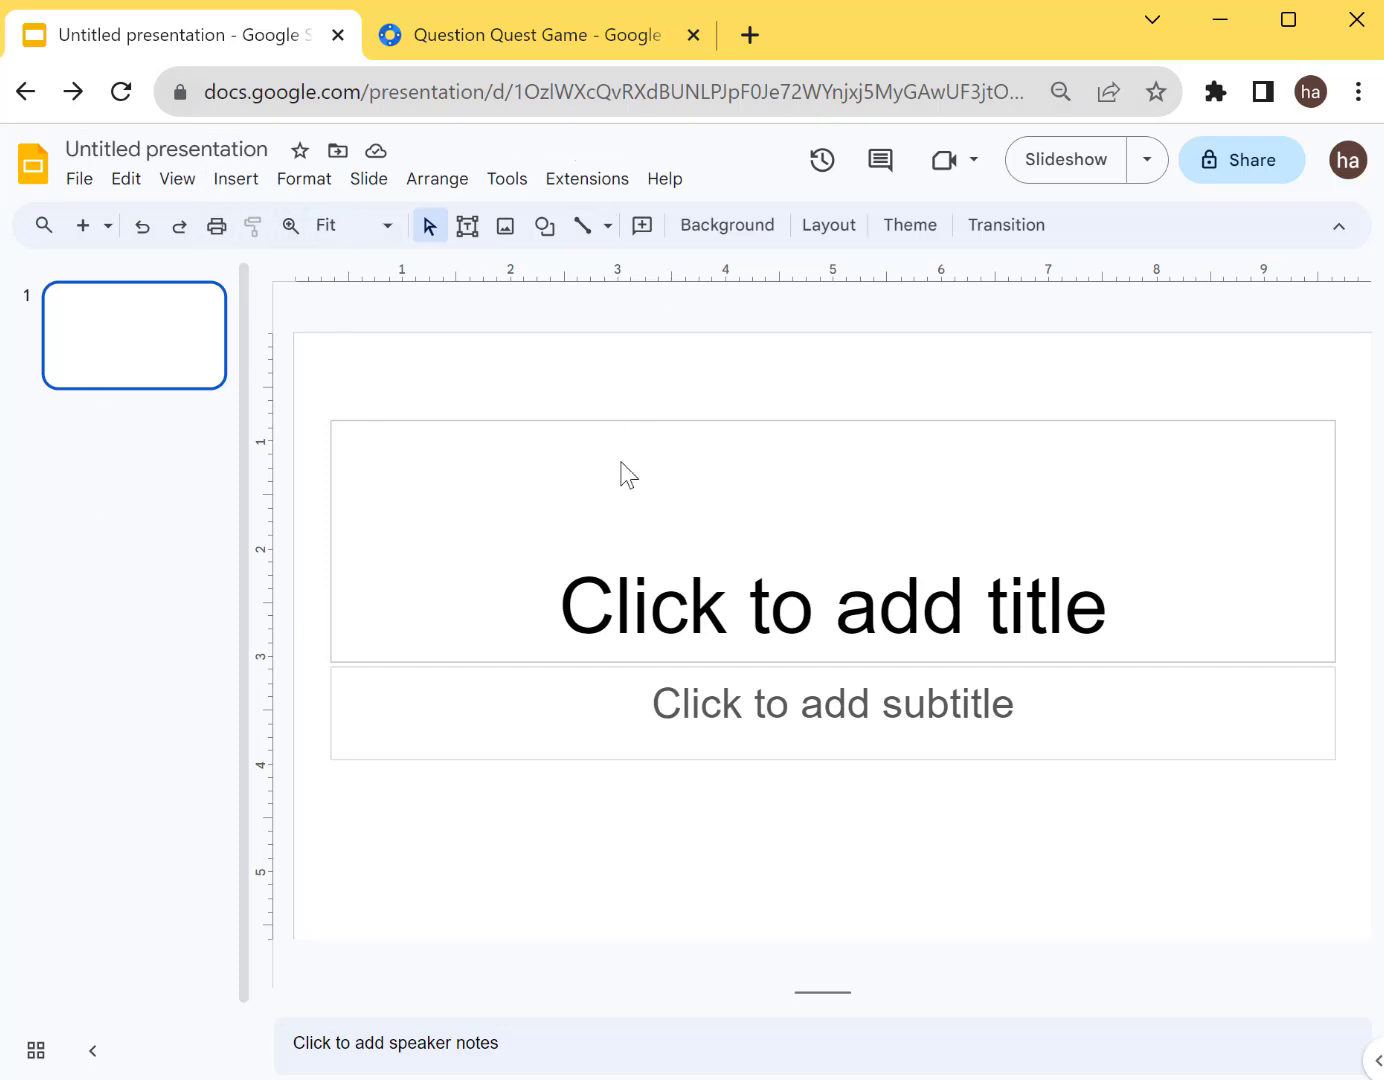
- Search Get add-ons for Question Quest Game and open its listing
{"action": "left_click", "coordinate": [580, 192]}
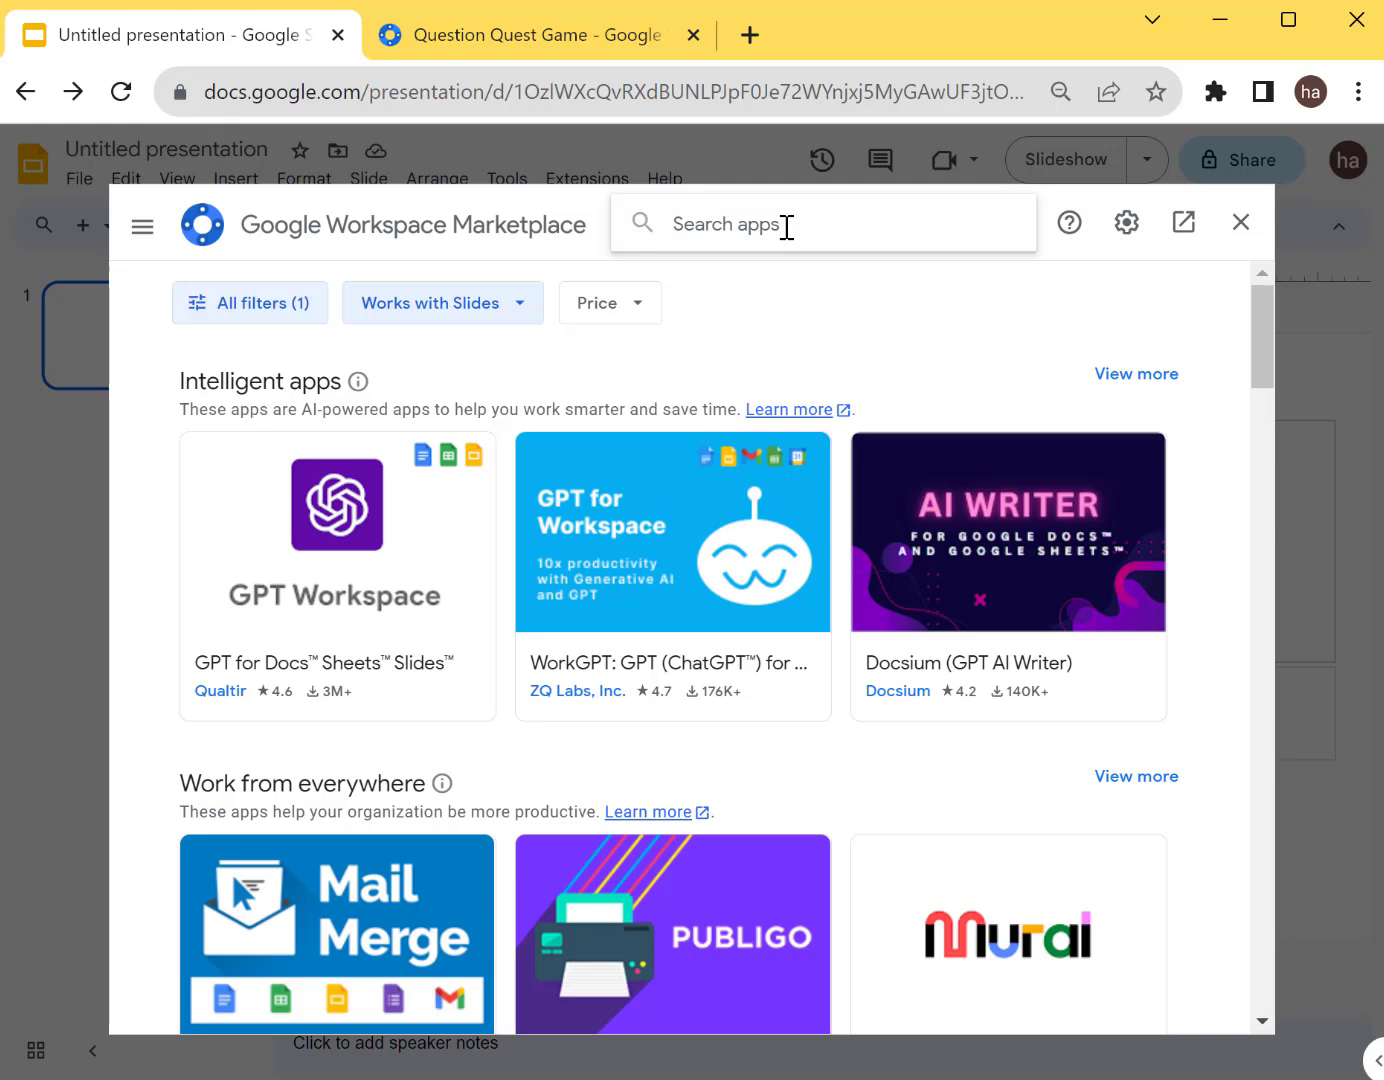
{"action": "type", "text": "question q"}
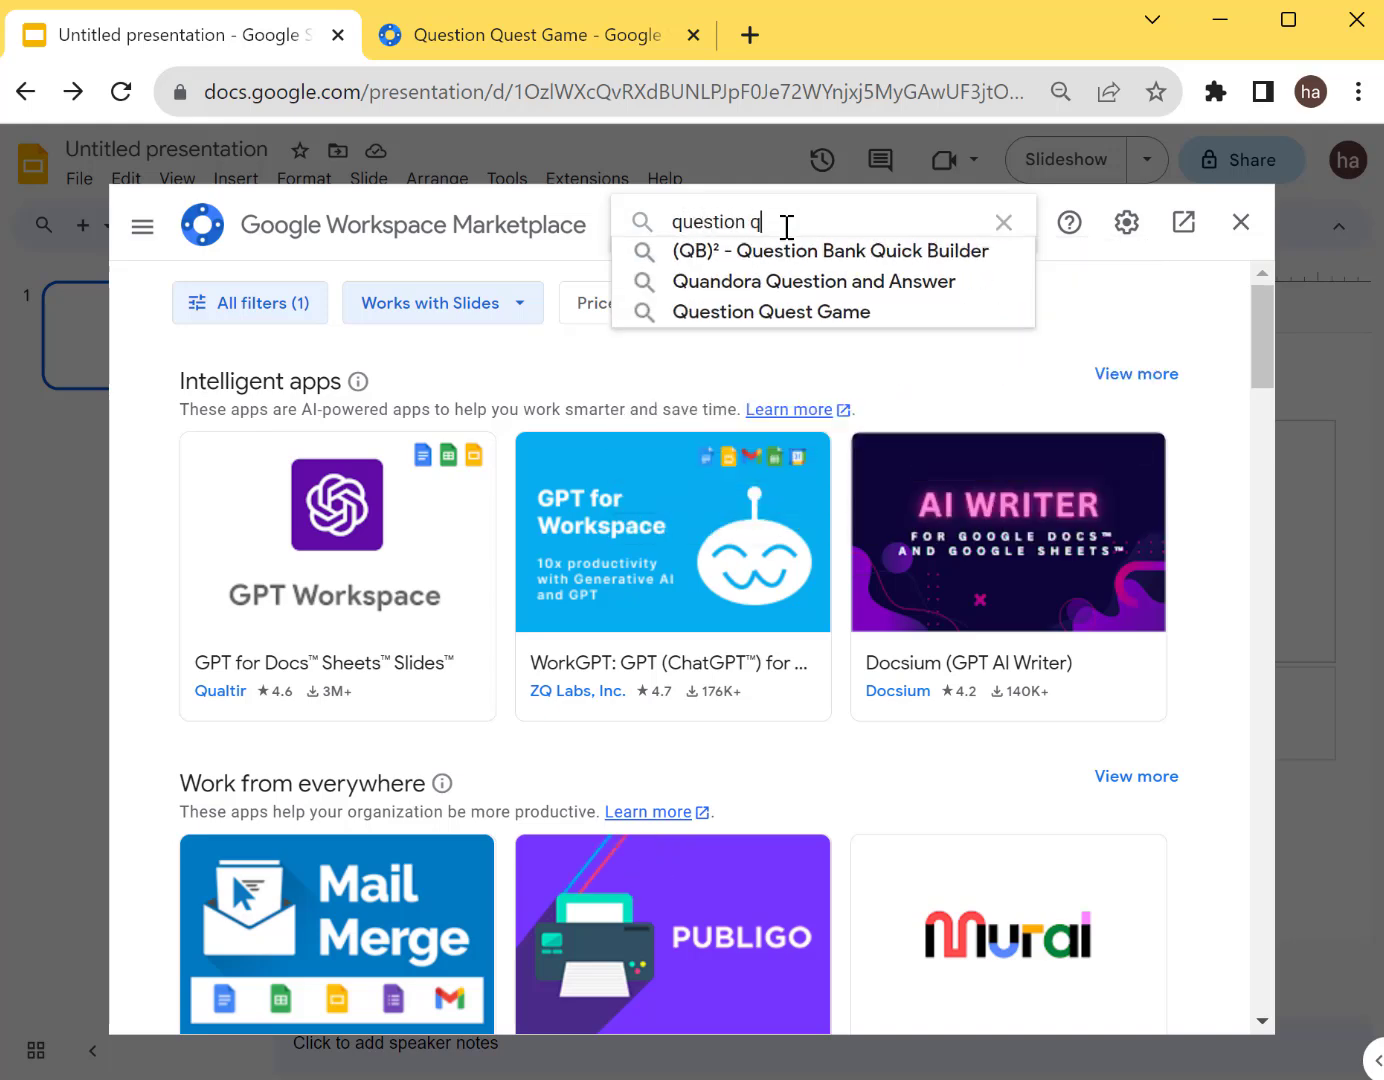
{"action": "type", "text": "uest gam"}
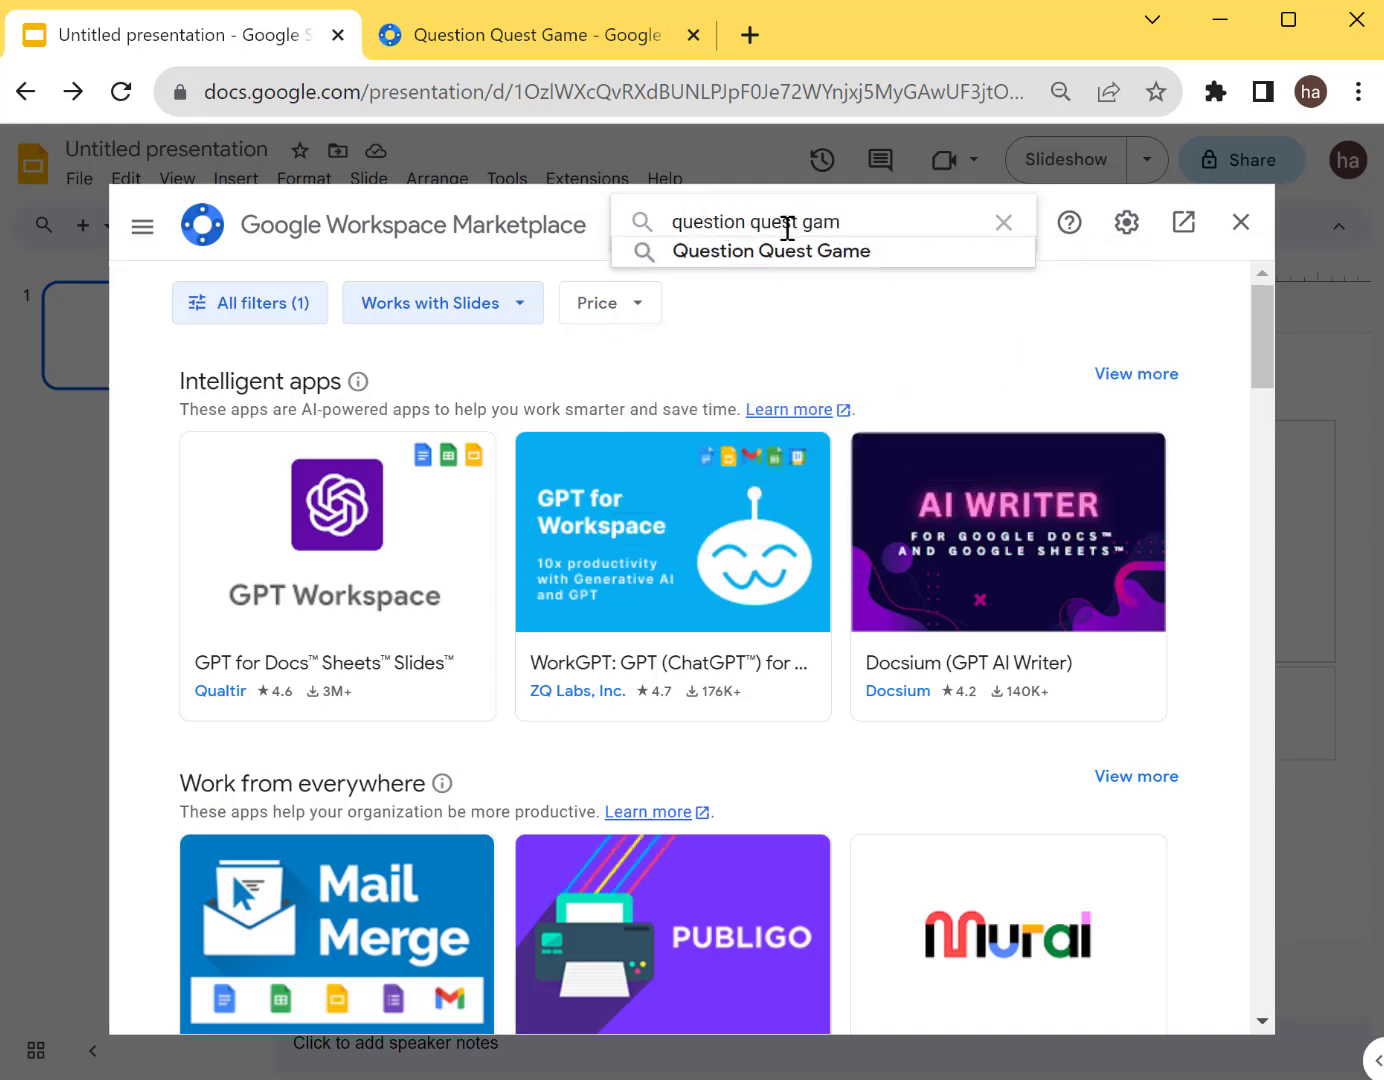
{"action": "left_click", "coordinate": [804, 255]}
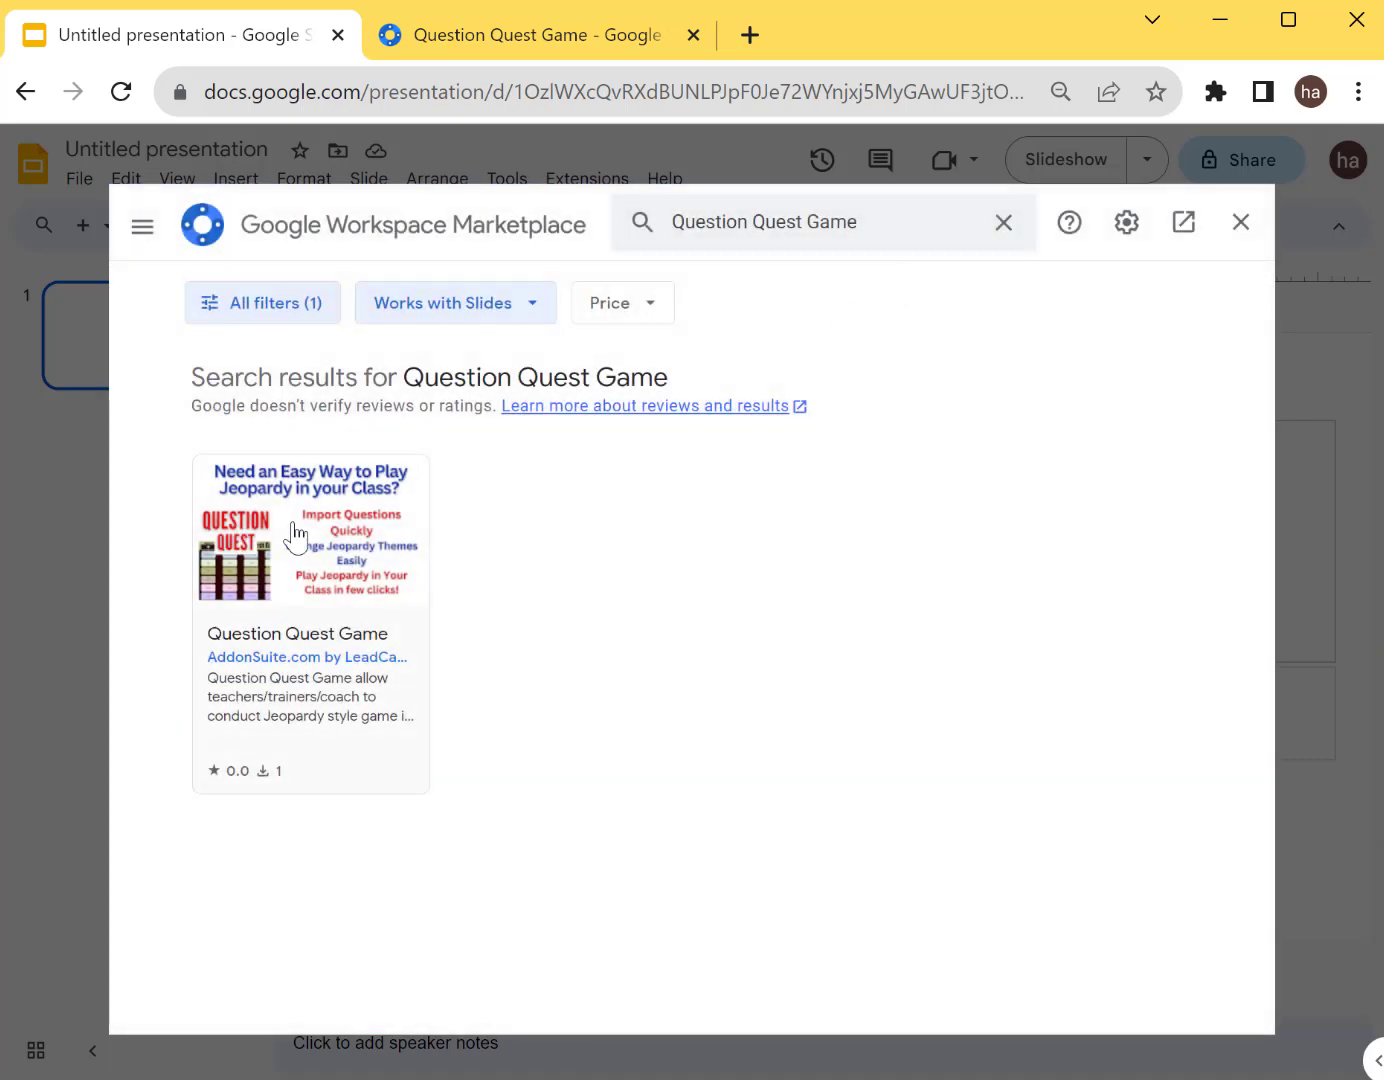
{"action": "left_click", "coordinate": [357, 476]}
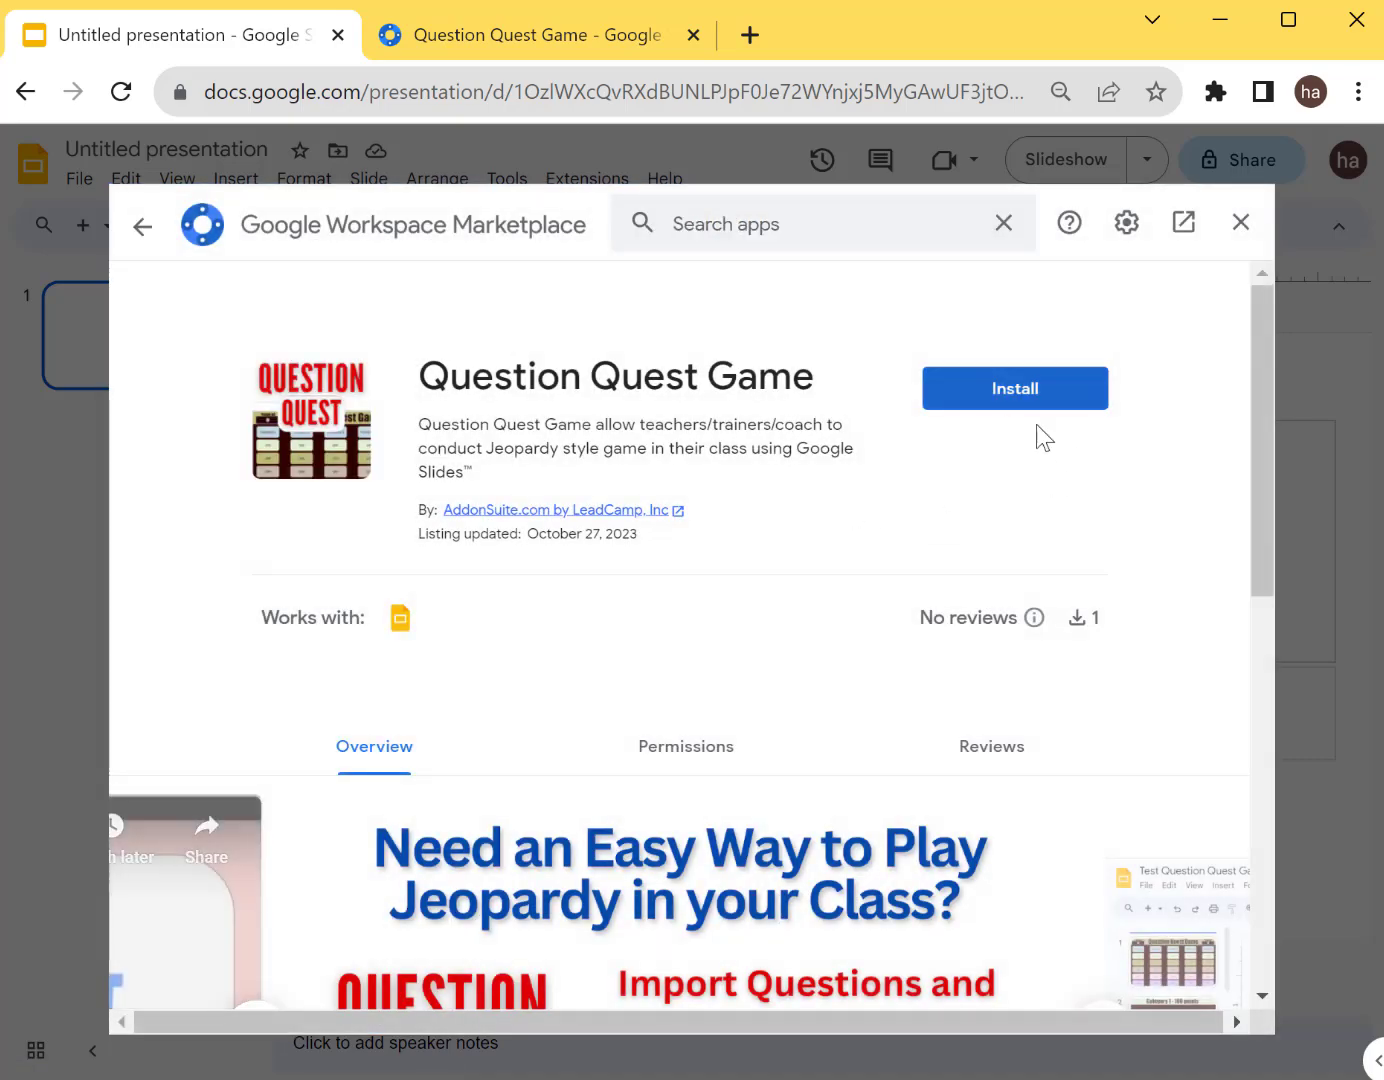
{"action": "scroll", "coordinate": [760, 600], "scroll_direction": "down", "scroll_amount": 5}
{"action": "scroll", "coordinate": [564, 625], "scroll_direction": "up", "scroll_amount": 4}
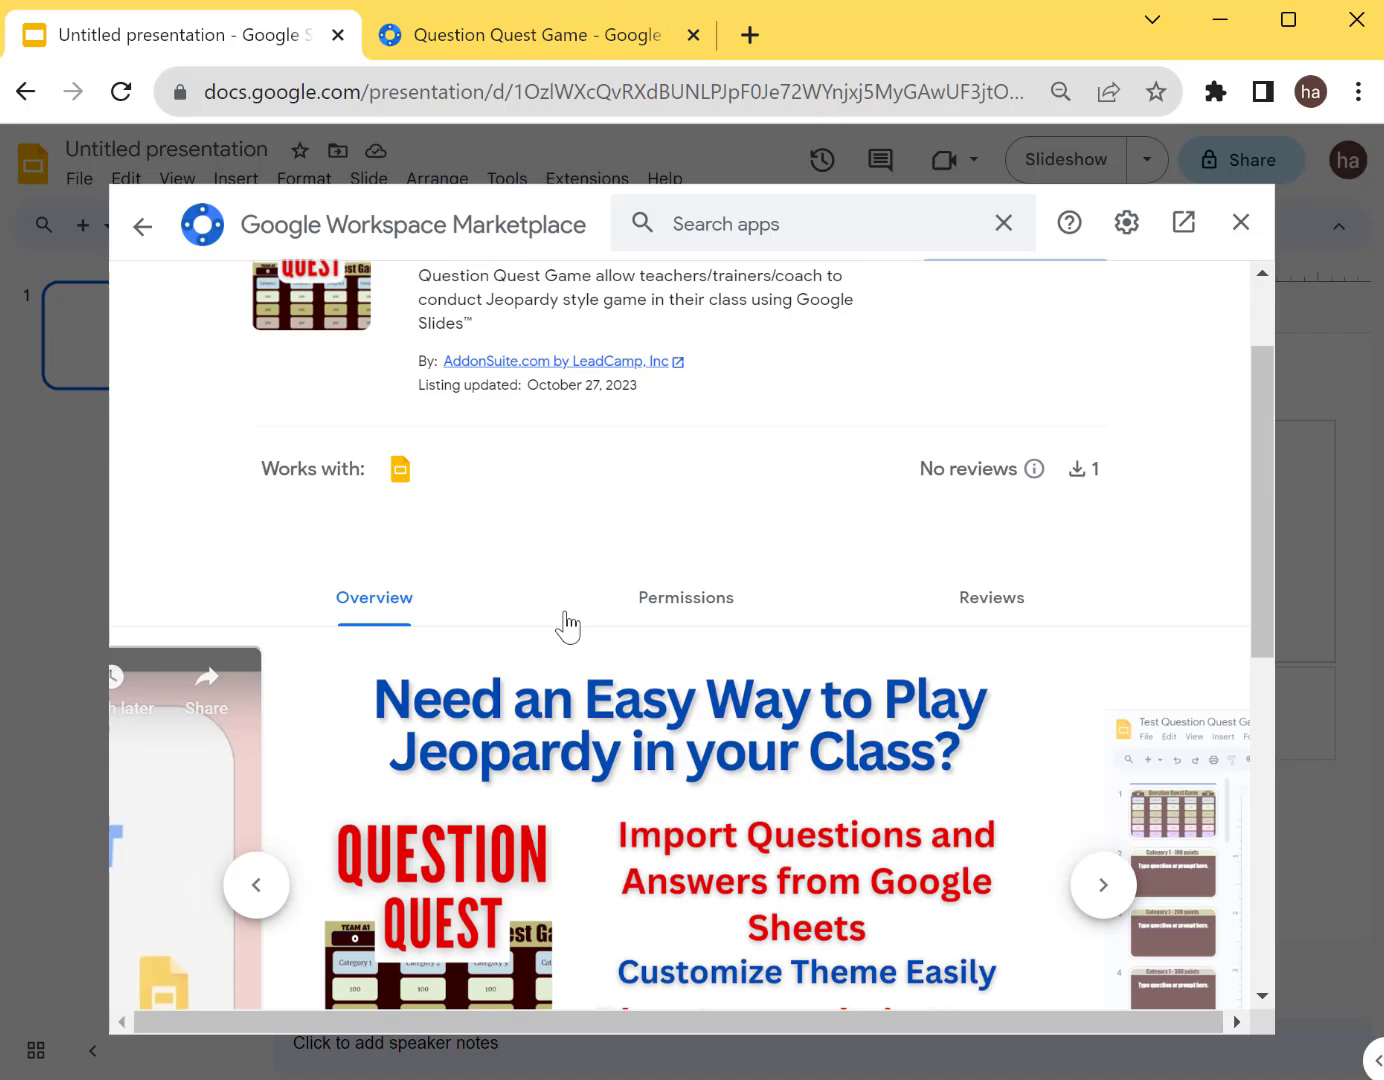
{"action": "scroll", "coordinate": [546, 629], "scroll_direction": "down", "scroll_amount": 5}
{"action": "scroll", "coordinate": [631, 643], "scroll_direction": "down", "scroll_amount": 1}
{"action": "scroll", "coordinate": [353, 684], "scroll_direction": "up", "scroll_amount": 8}
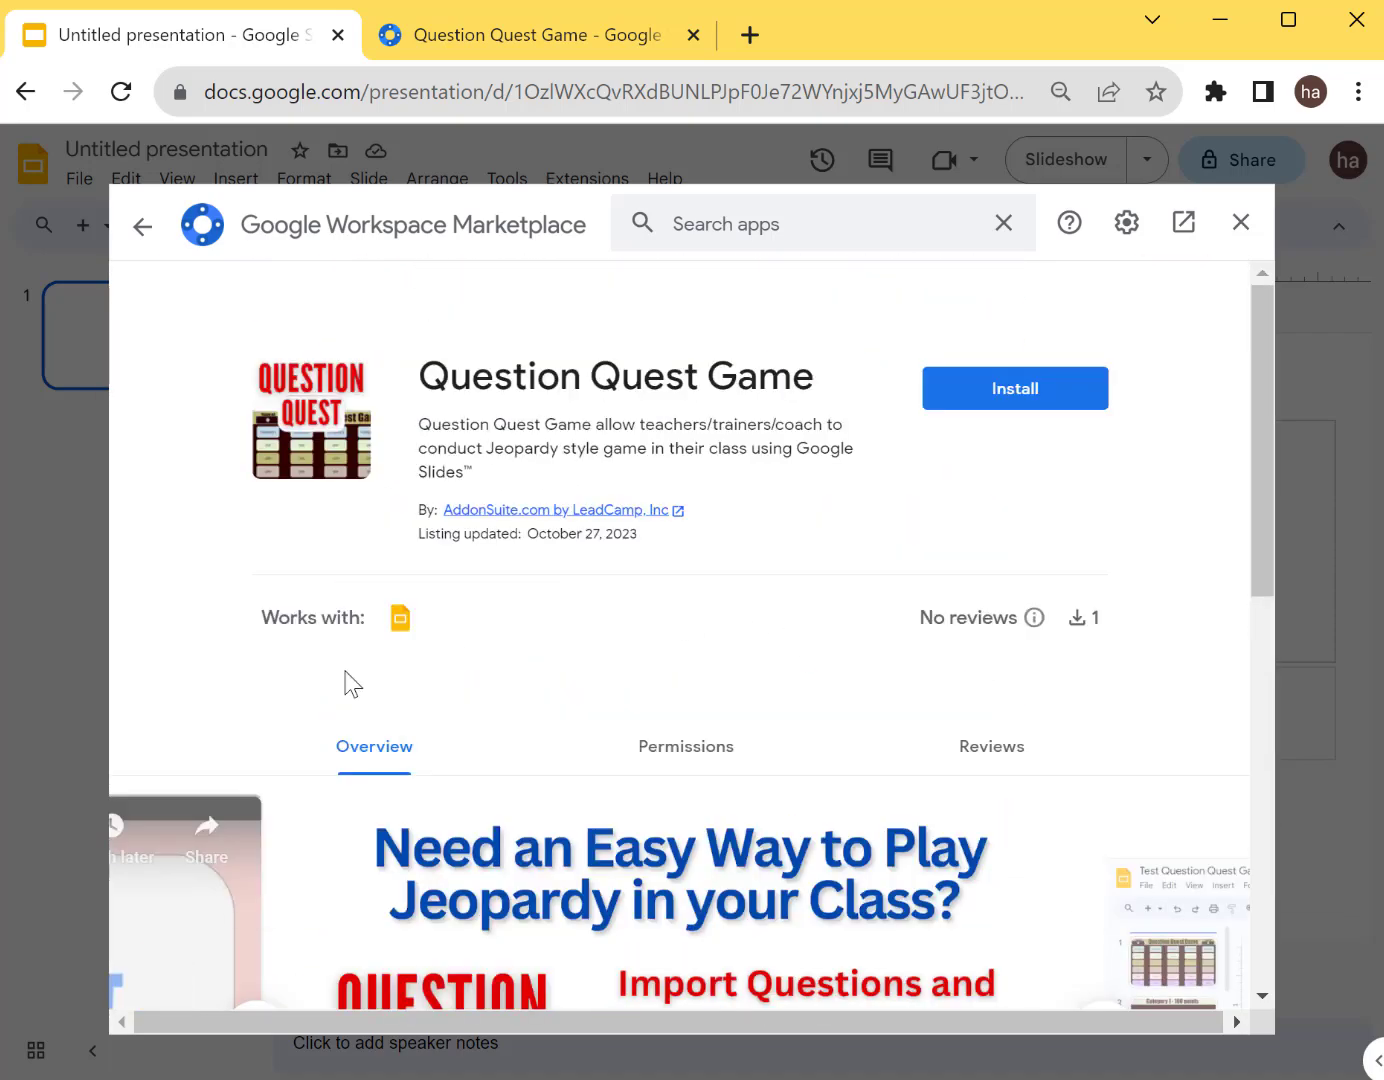
- Install Question Quest Game, continue with the existing account, and allow access
{"action": "left_click", "coordinate": [1036, 393]}
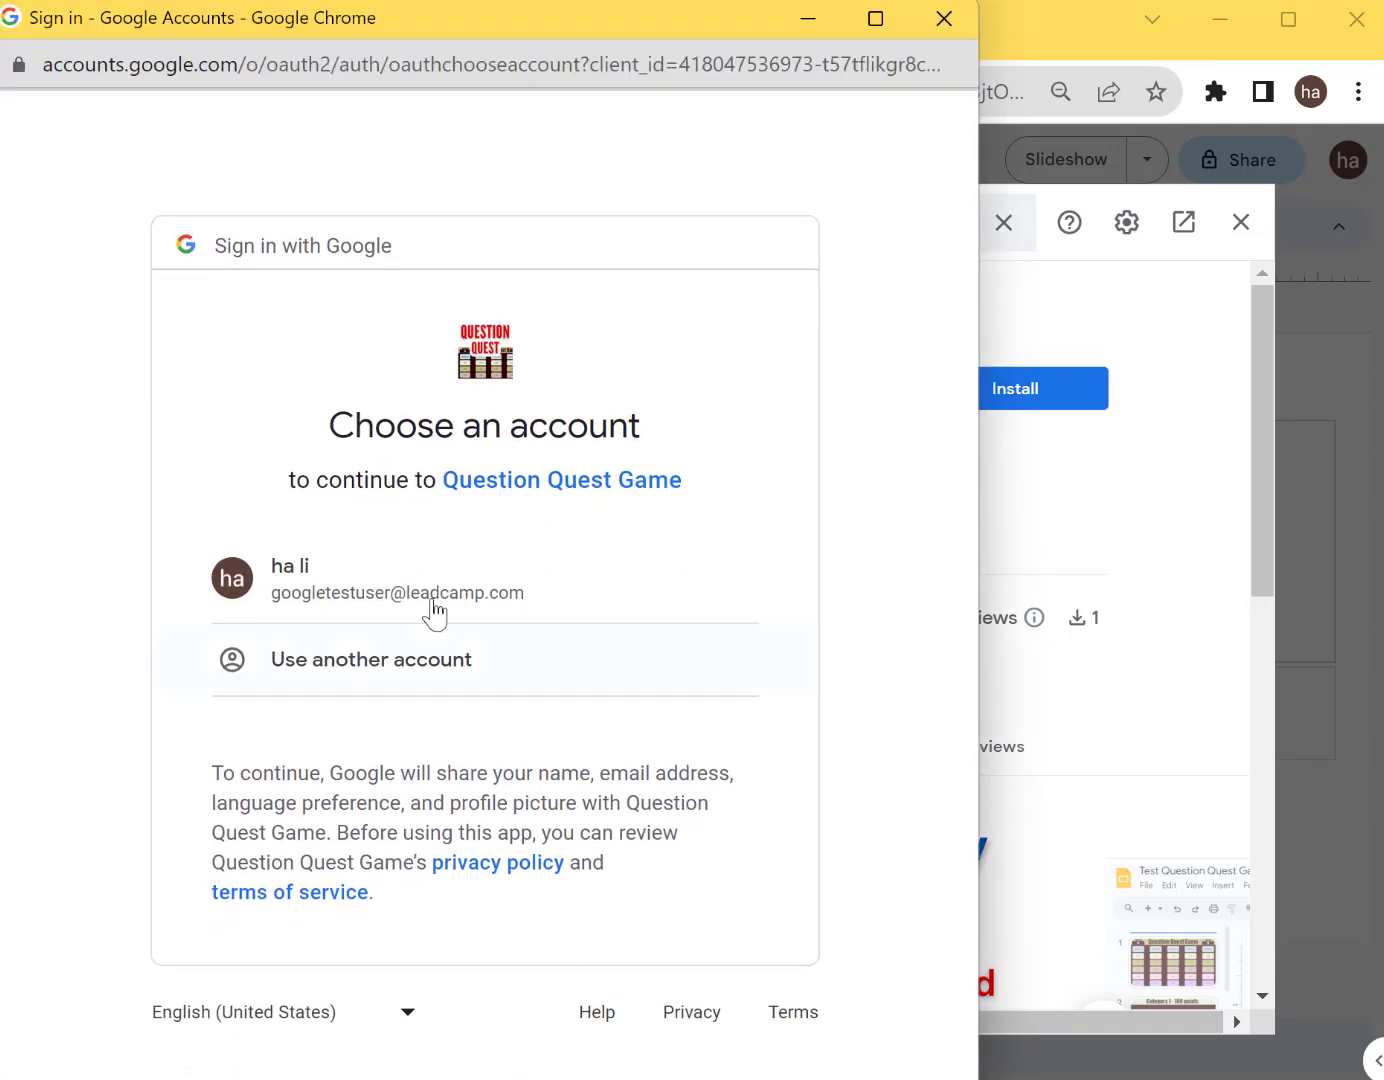
{"action": "left_click", "coordinate": [512, 574]}
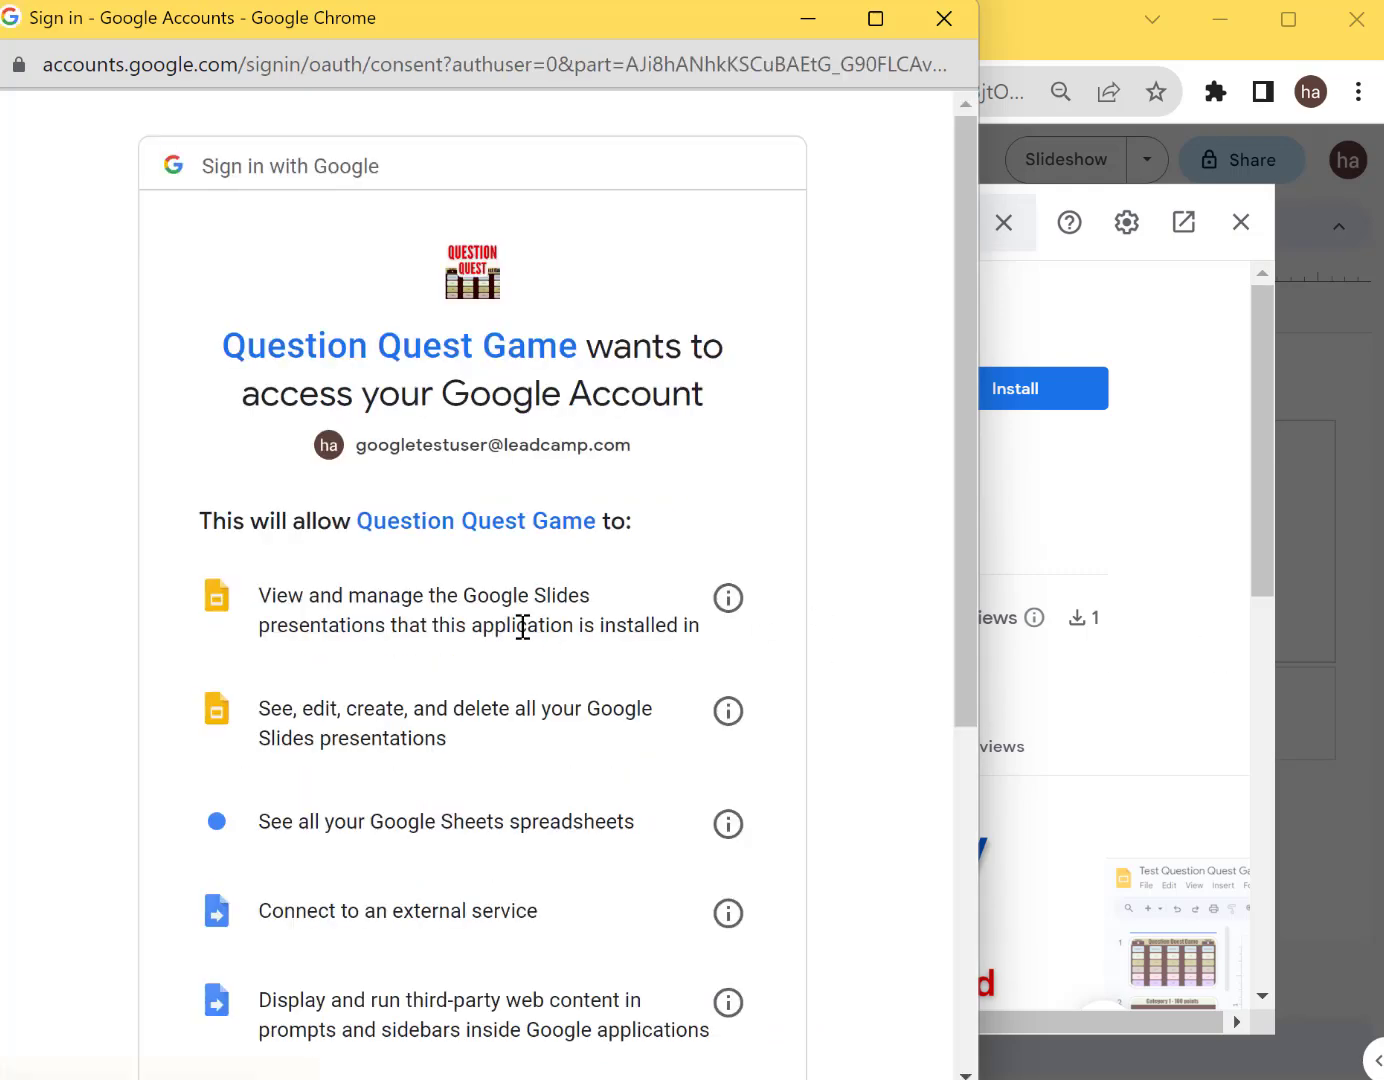
{"action": "scroll", "coordinate": [436, 365], "scroll_direction": "down", "scroll_amount": 3}
{"action": "scroll", "coordinate": [362, 368], "scroll_direction": "down", "scroll_amount": 3}
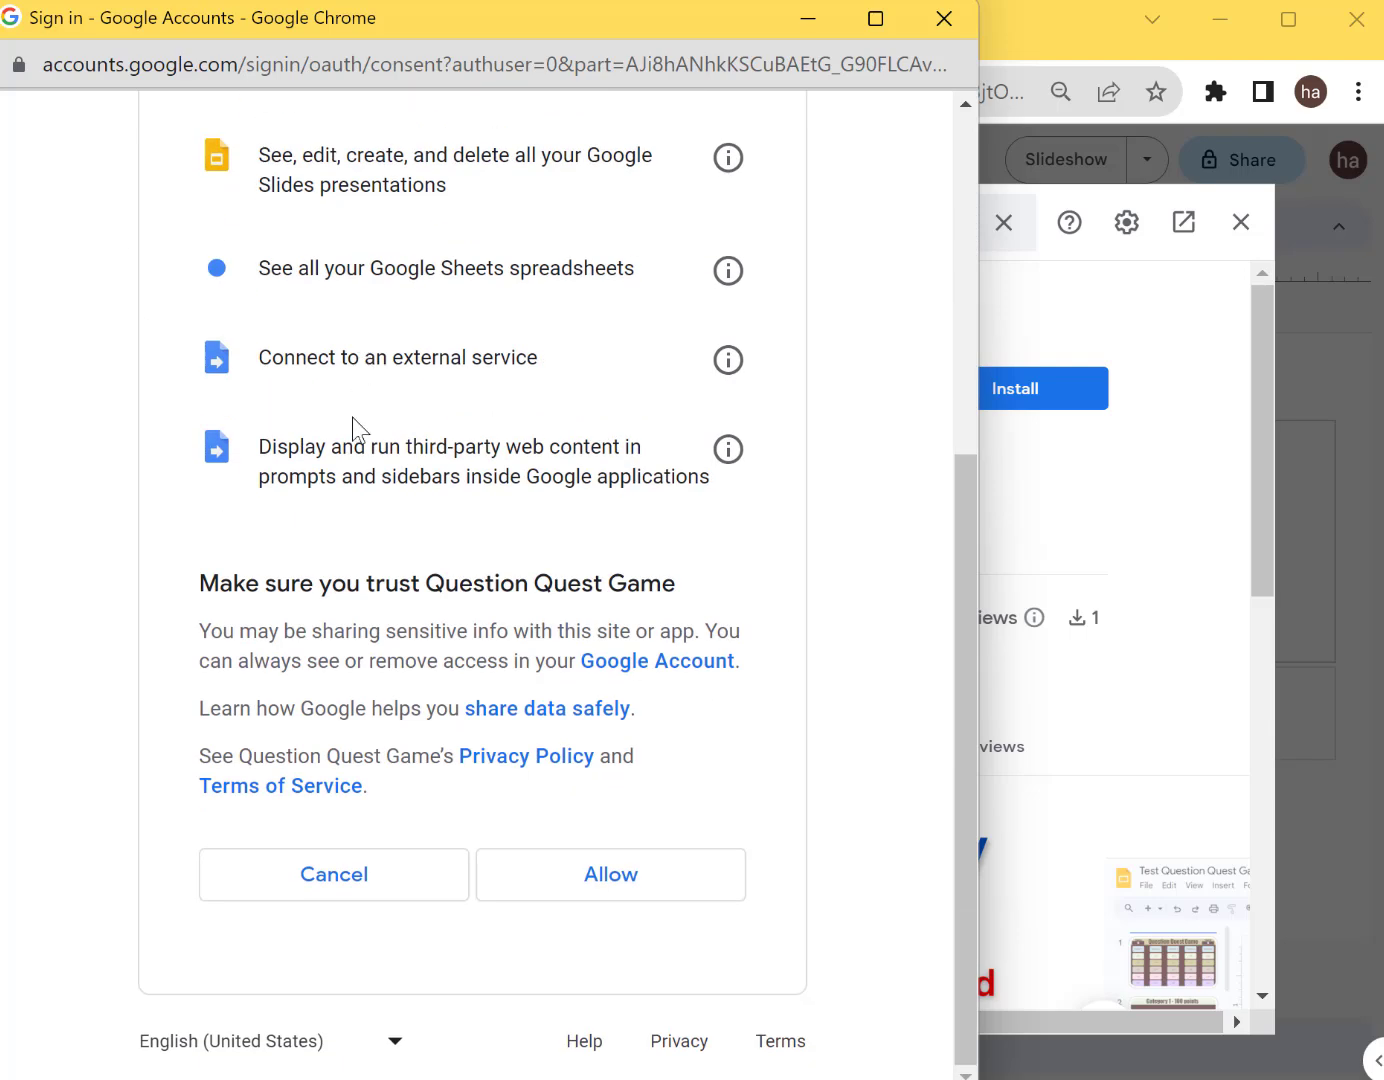
{"action": "left_click", "coordinate": [678, 871]}
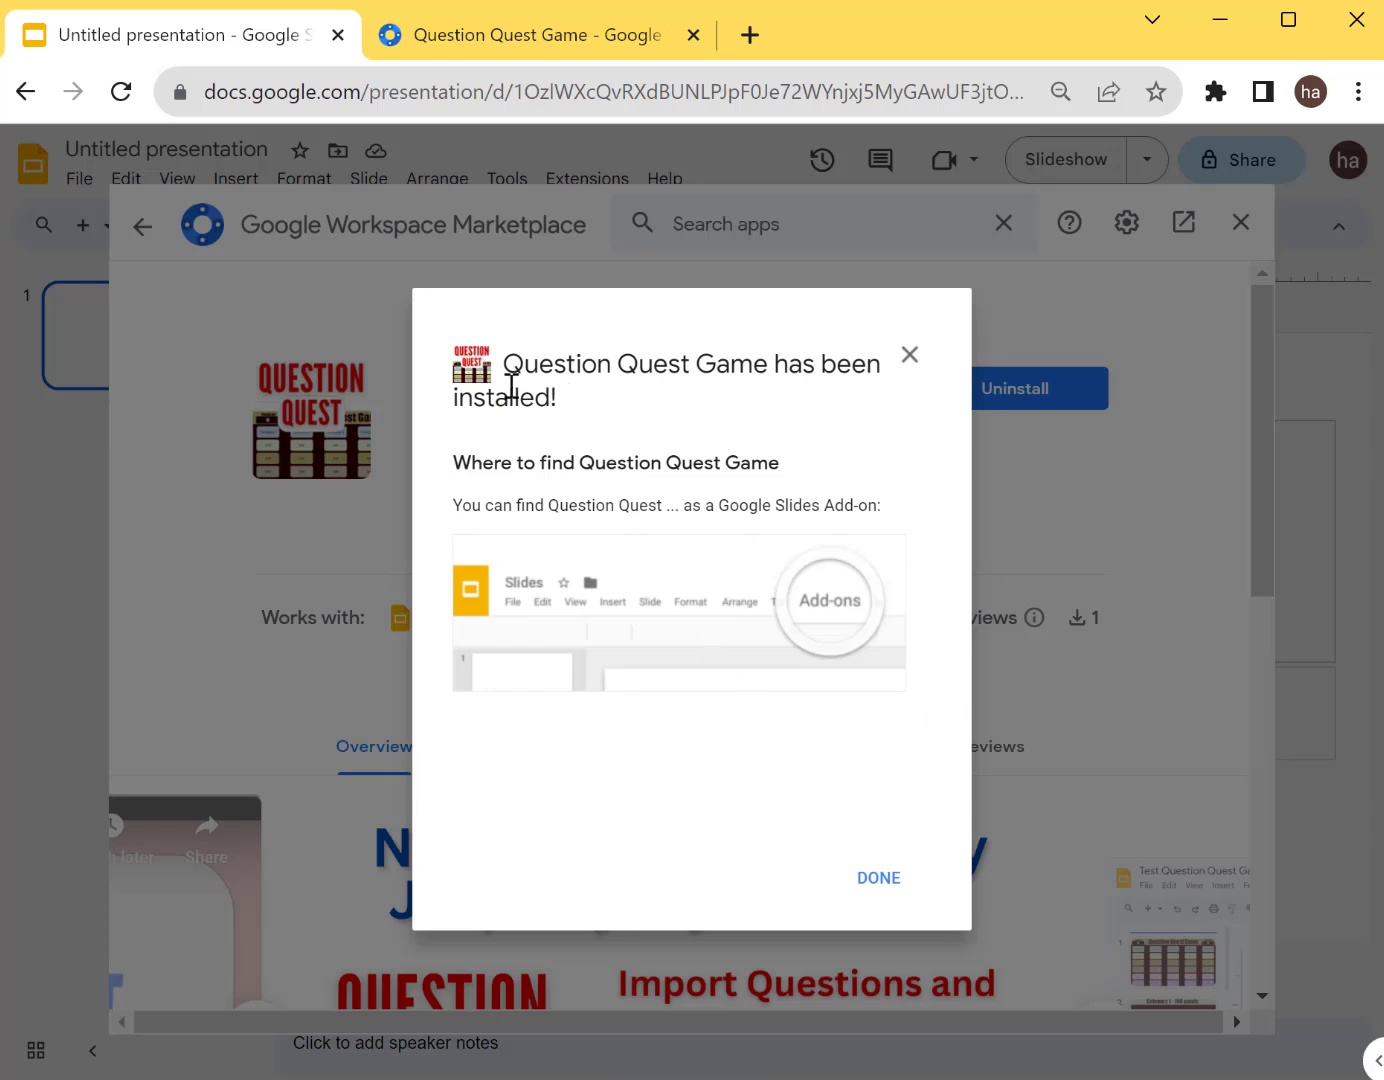
- Dismiss the install confirmation, close the Marketplace, and show the Extensions menu
{"action": "left_click", "coordinate": [865, 894]}
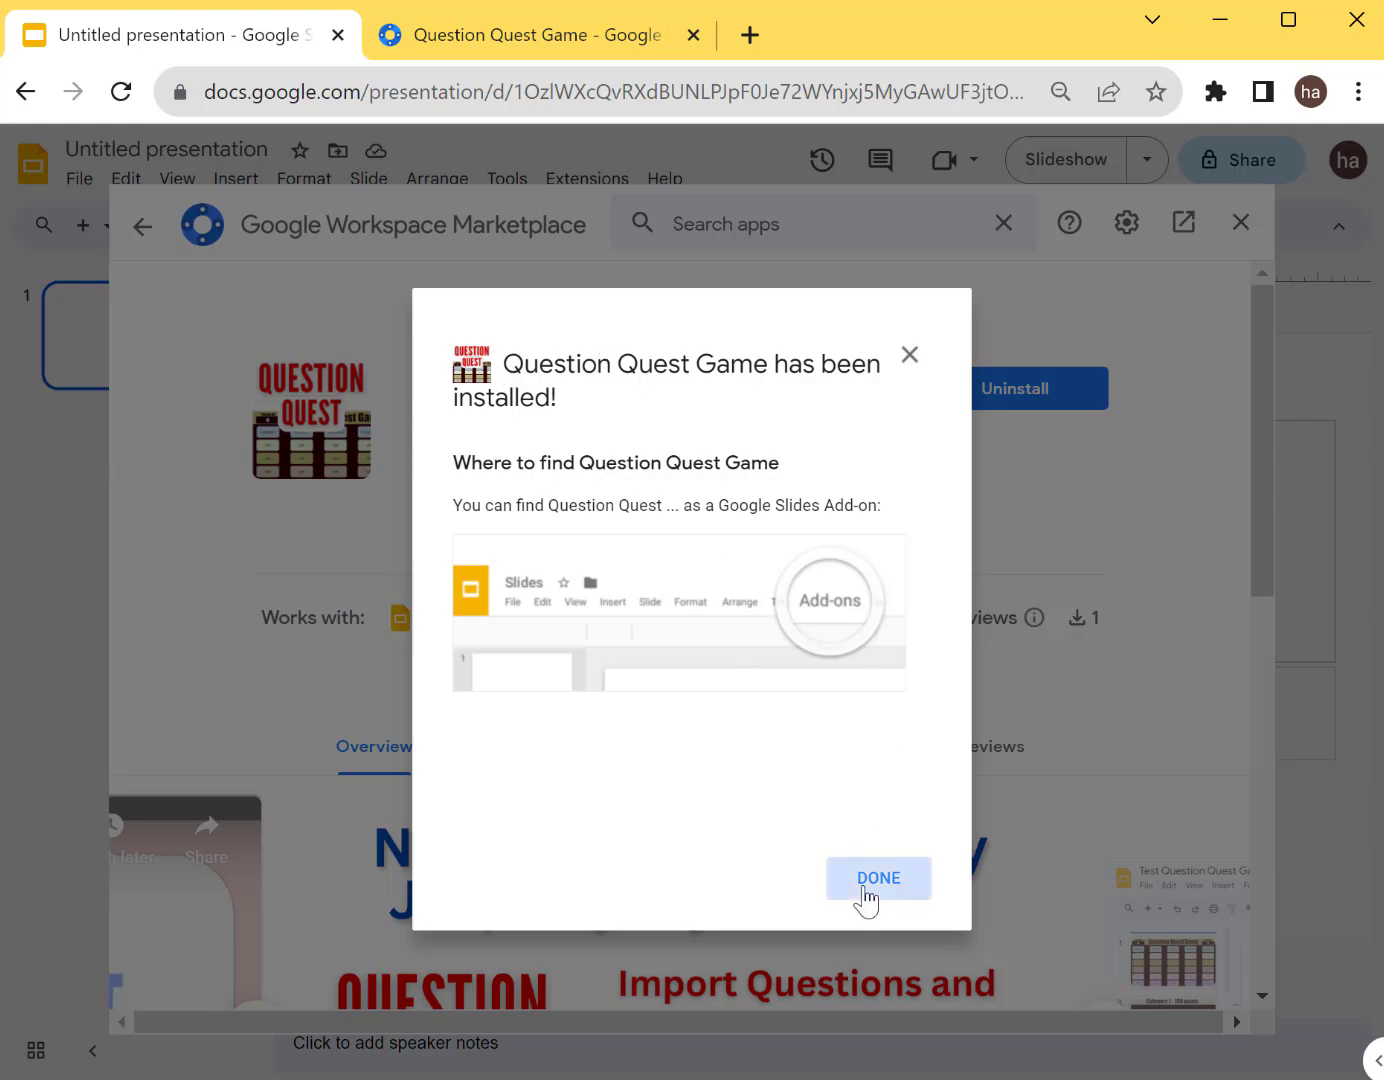
{"action": "left_click", "coordinate": [1242, 224]}
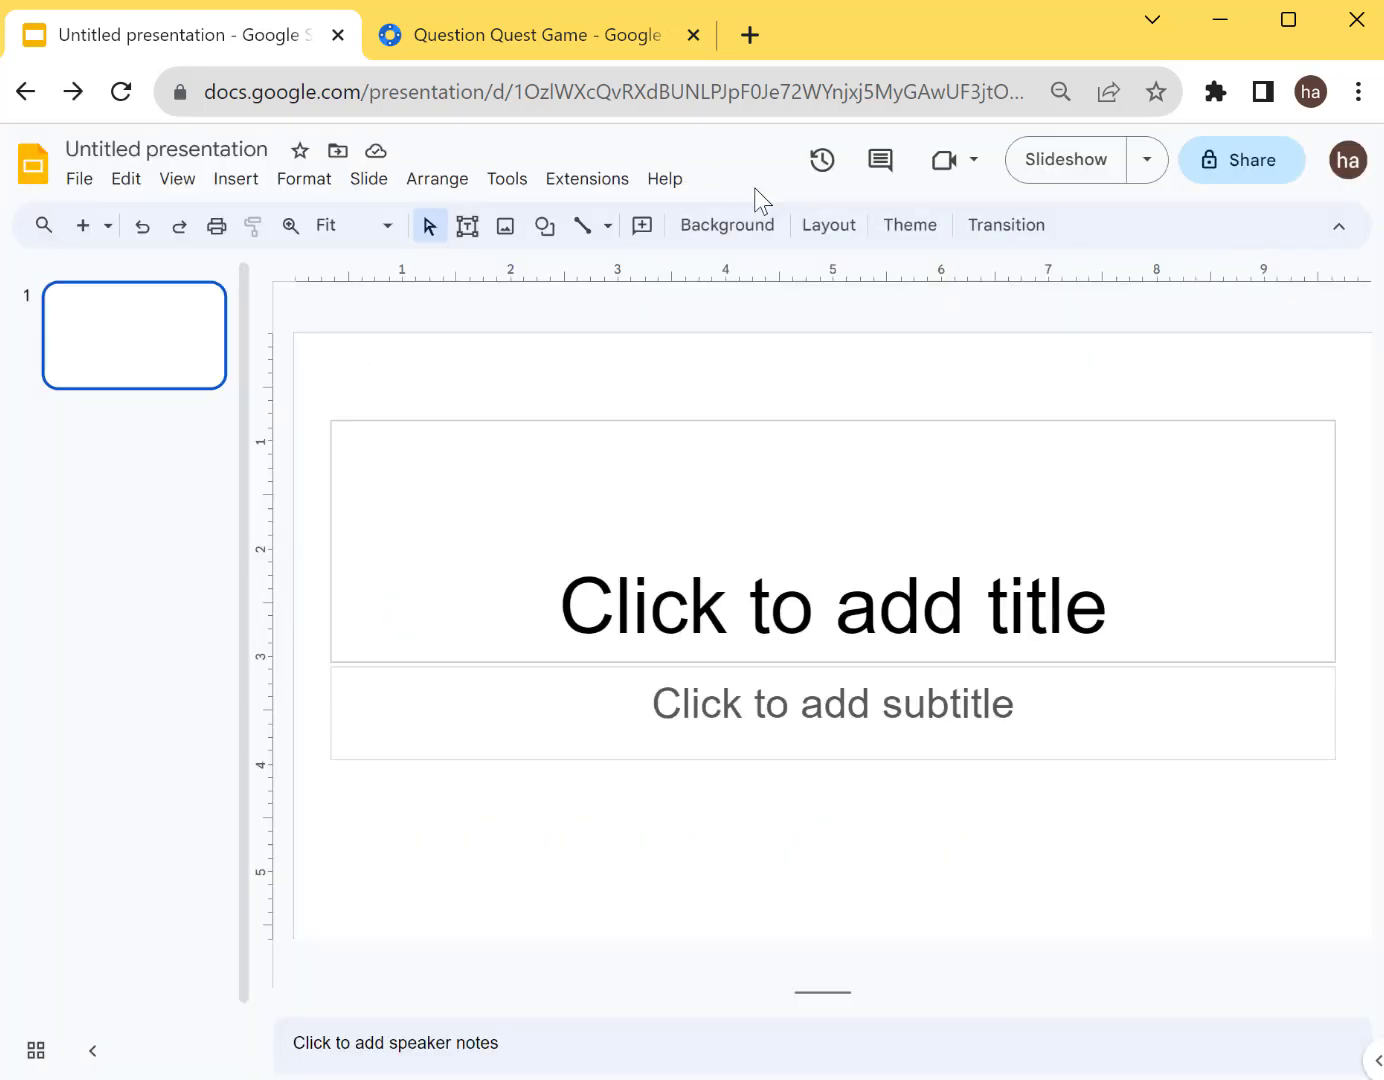
{"action": "left_click", "coordinate": [595, 179]}
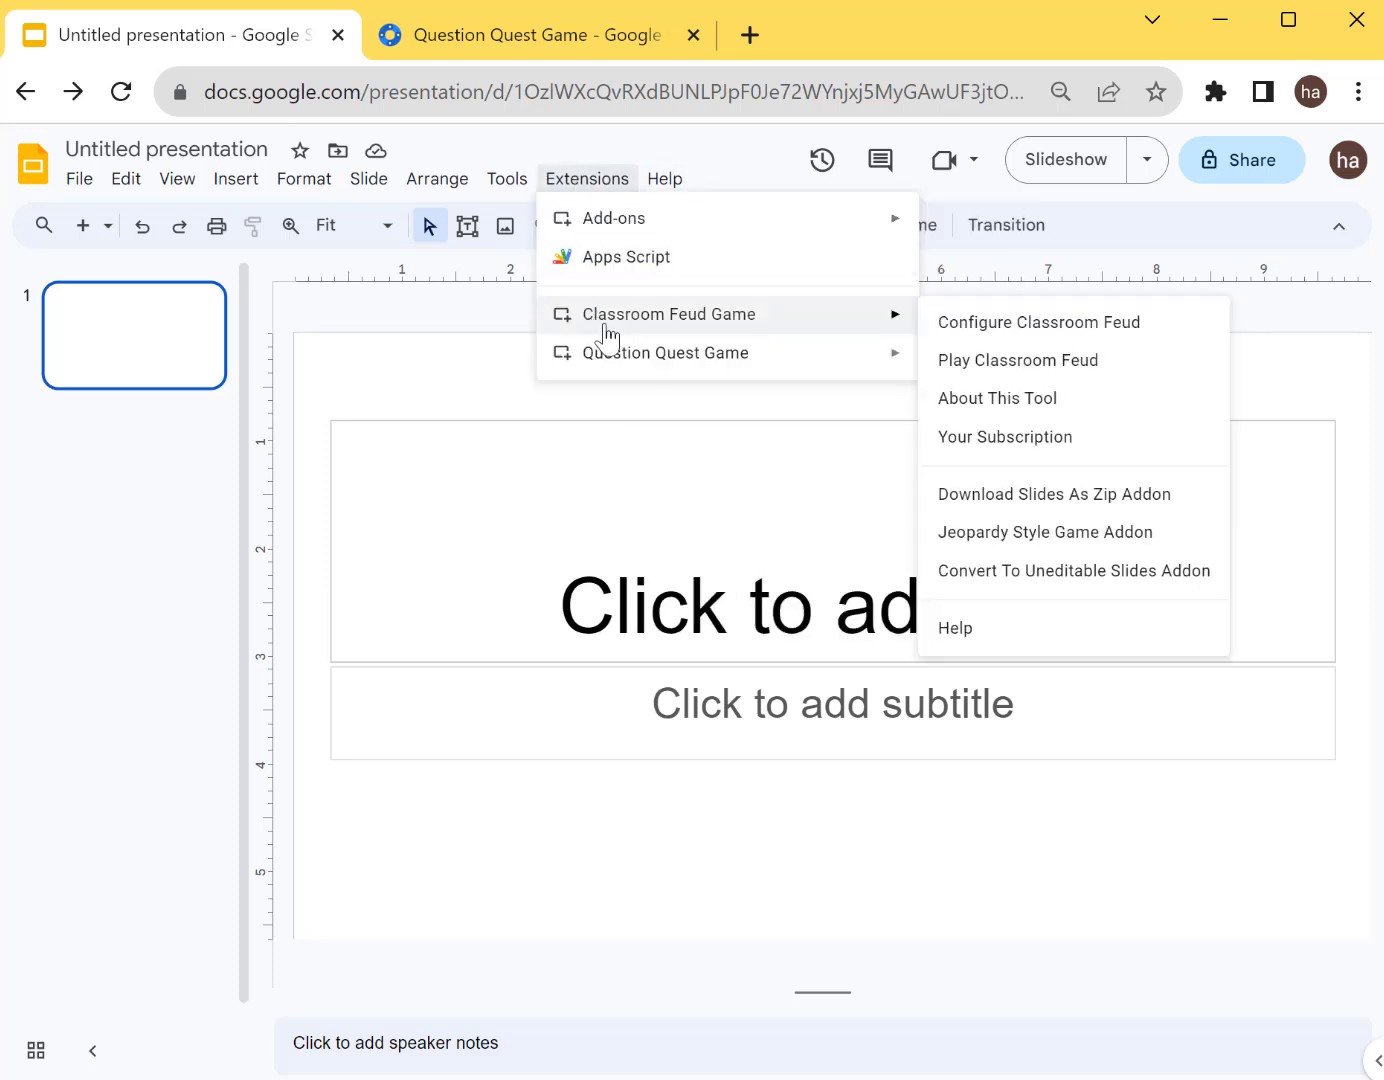
{"action": "mouse_move", "coordinate": [665, 353]}
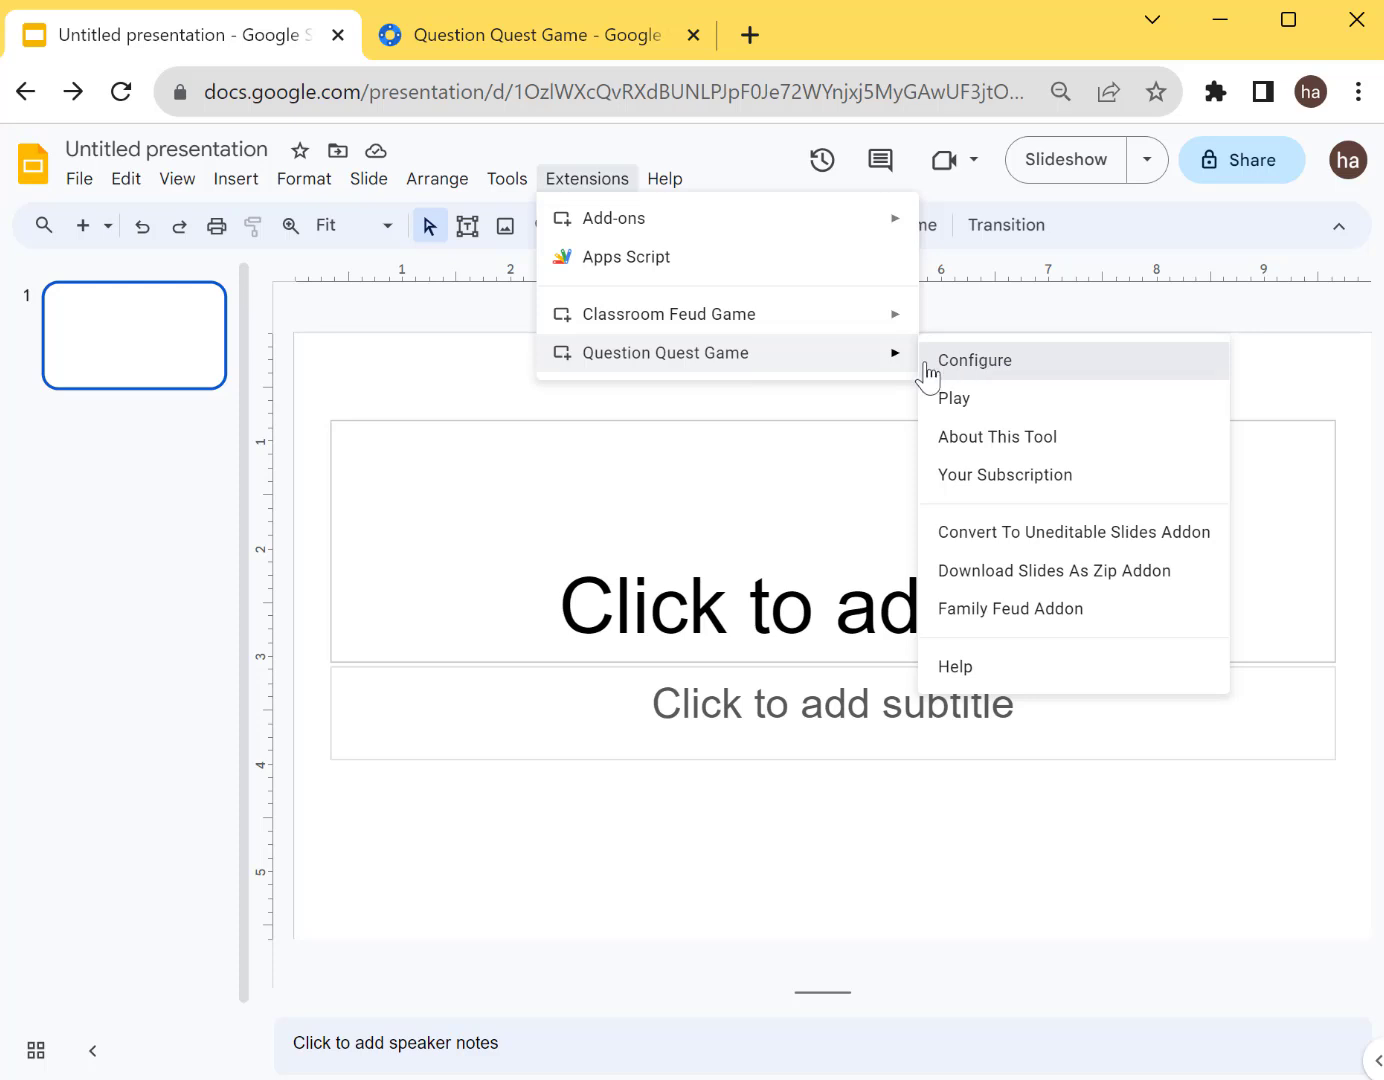
- Open Question Quest Game's Configure panel and select the Green Shade Template
{"action": "left_click", "coordinate": [993, 368]}
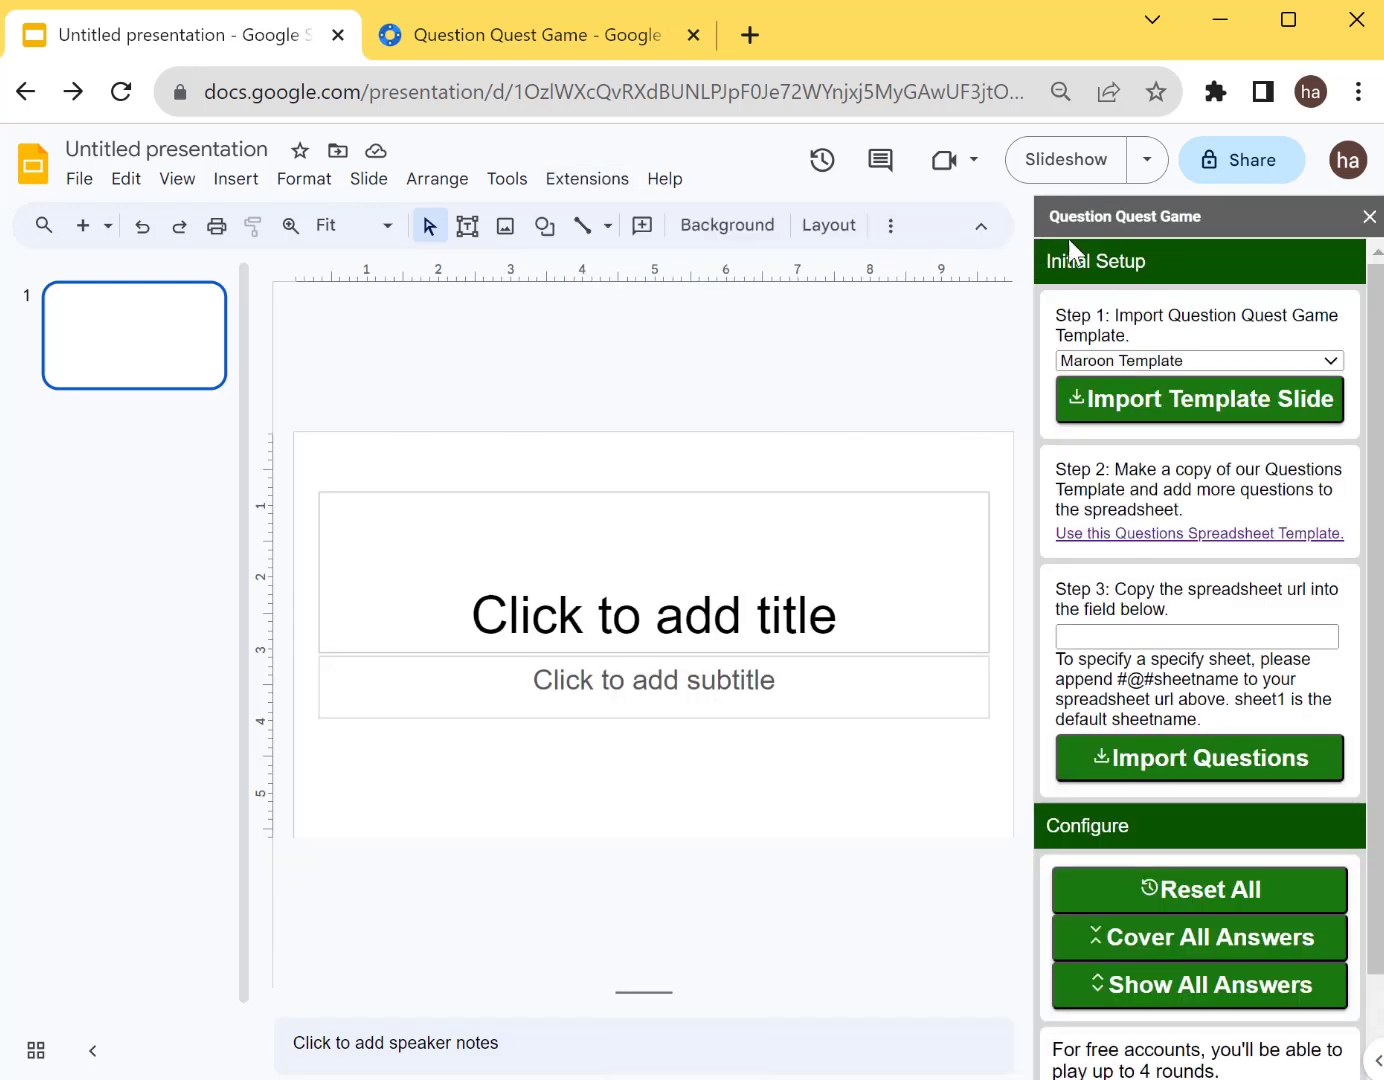
{"action": "scroll", "coordinate": [1214, 758], "scroll_direction": "down", "scroll_amount": 2}
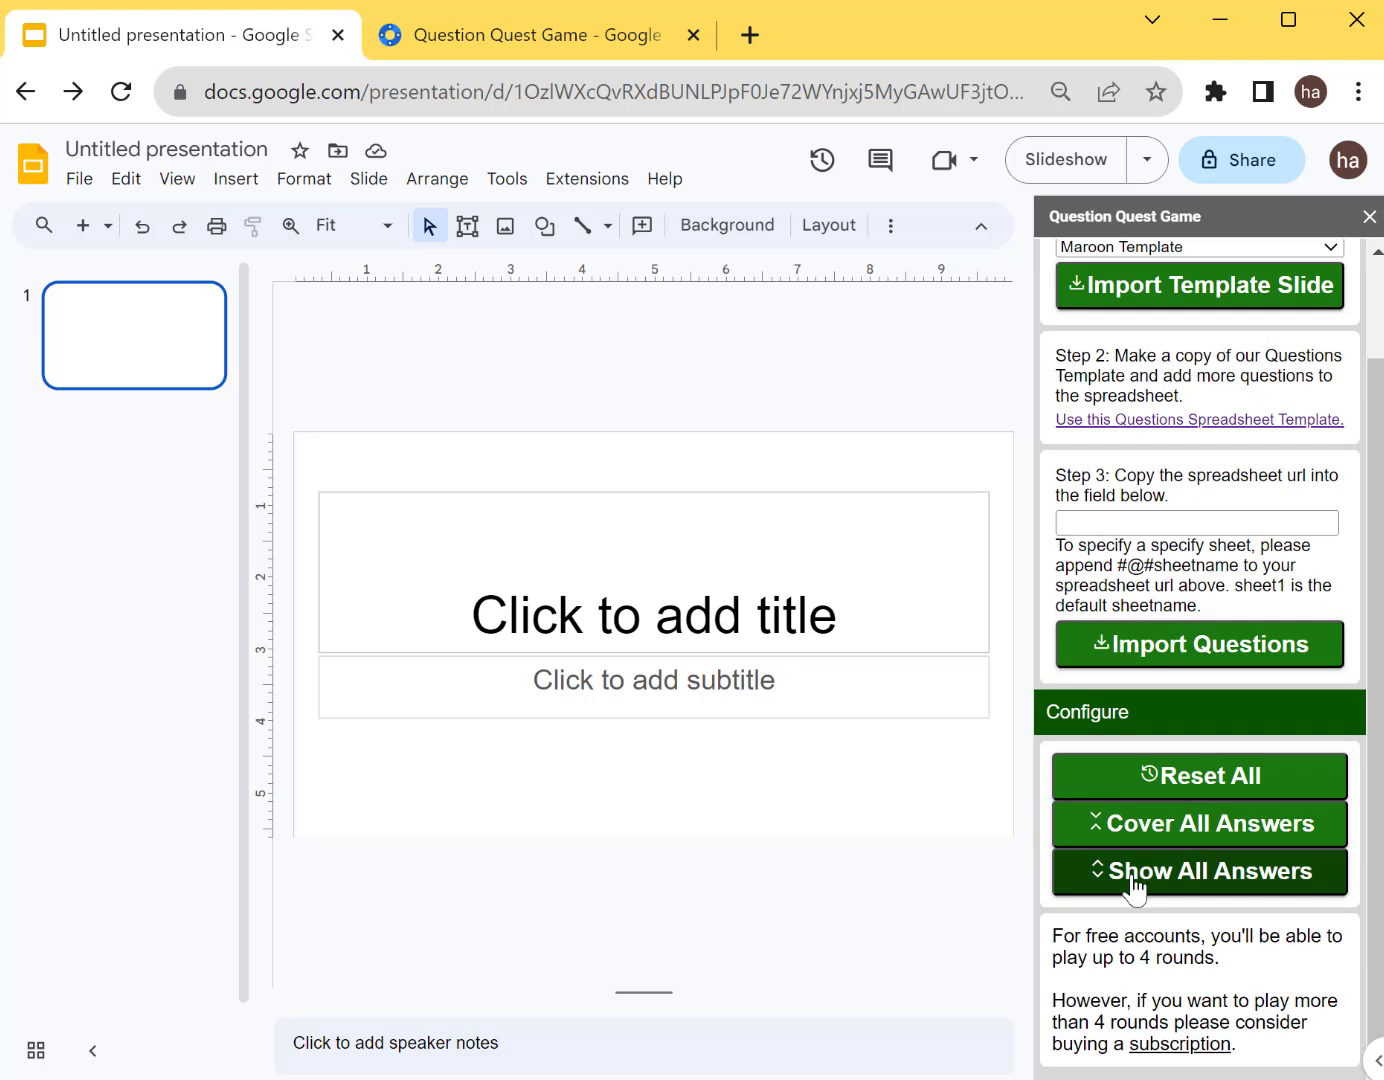
{"action": "scroll", "coordinate": [1135, 845], "scroll_direction": "up", "scroll_amount": 2}
{"action": "left_click", "coordinate": [1201, 354]}
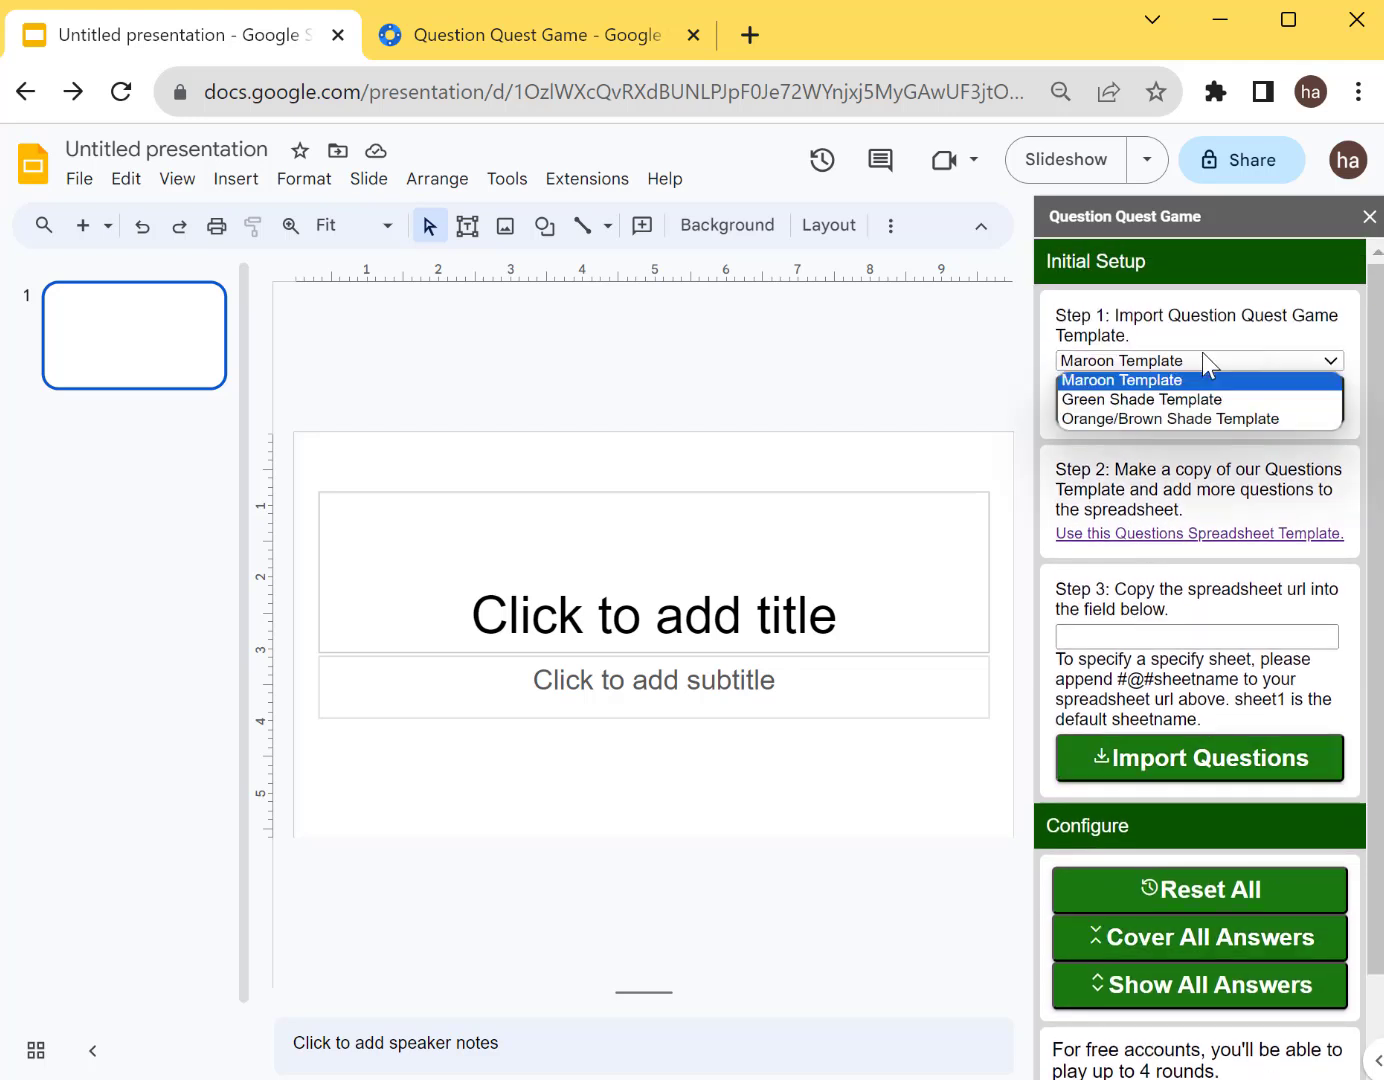
{"action": "left_click", "coordinate": [1109, 399]}
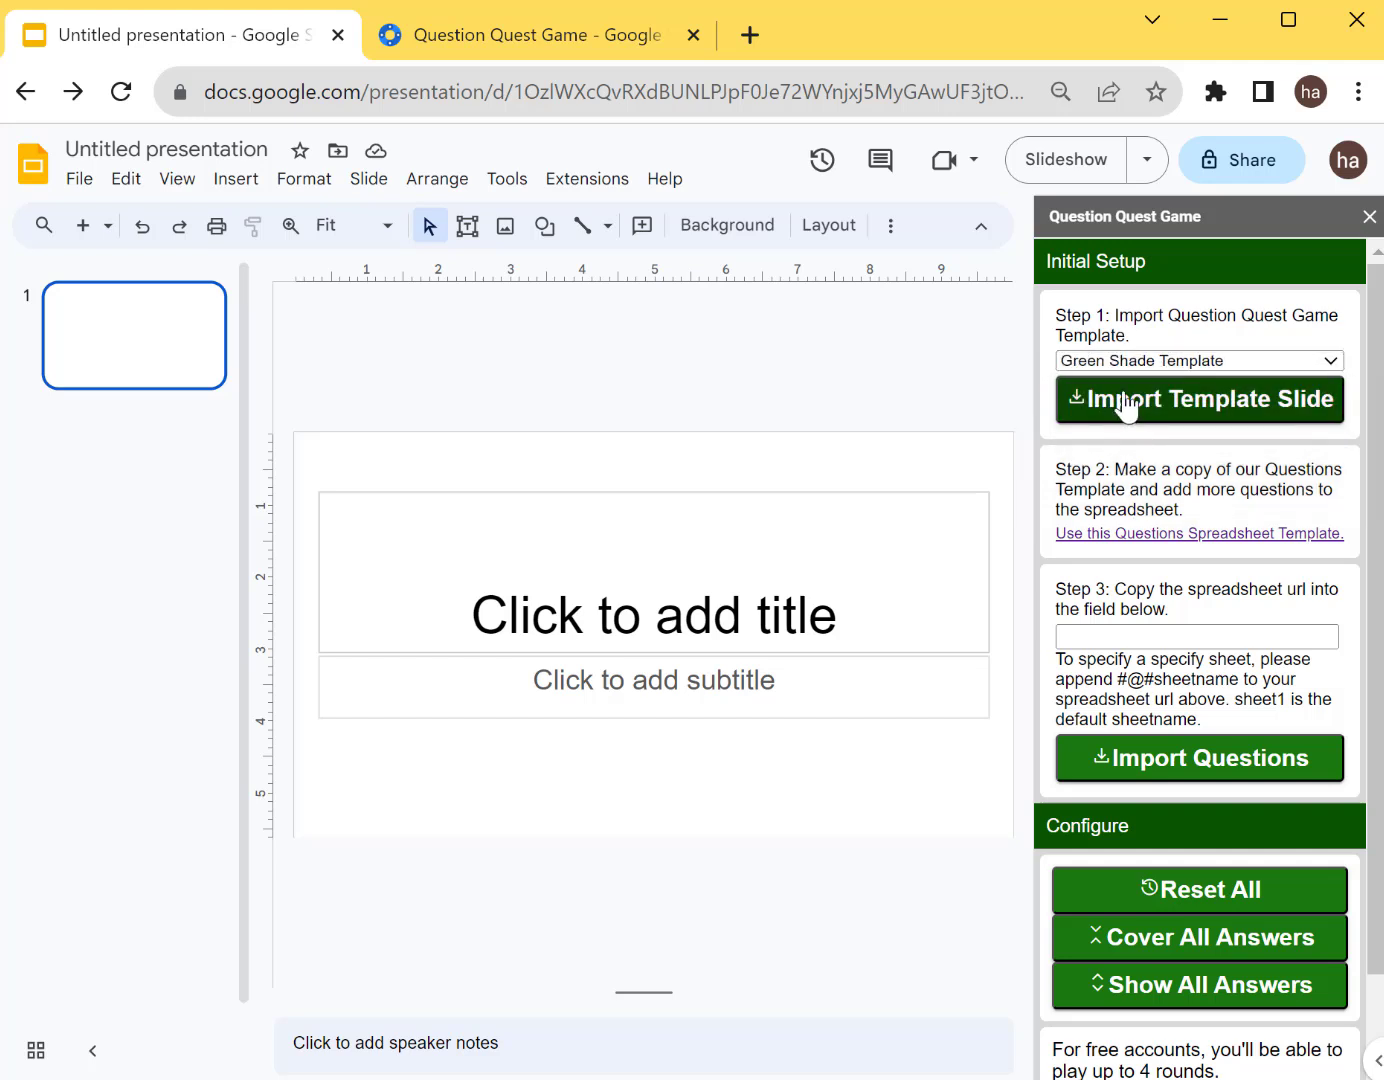
- Import the Green Shade template slides and dismiss the import-complete message
{"action": "left_click", "coordinate": [1125, 407]}
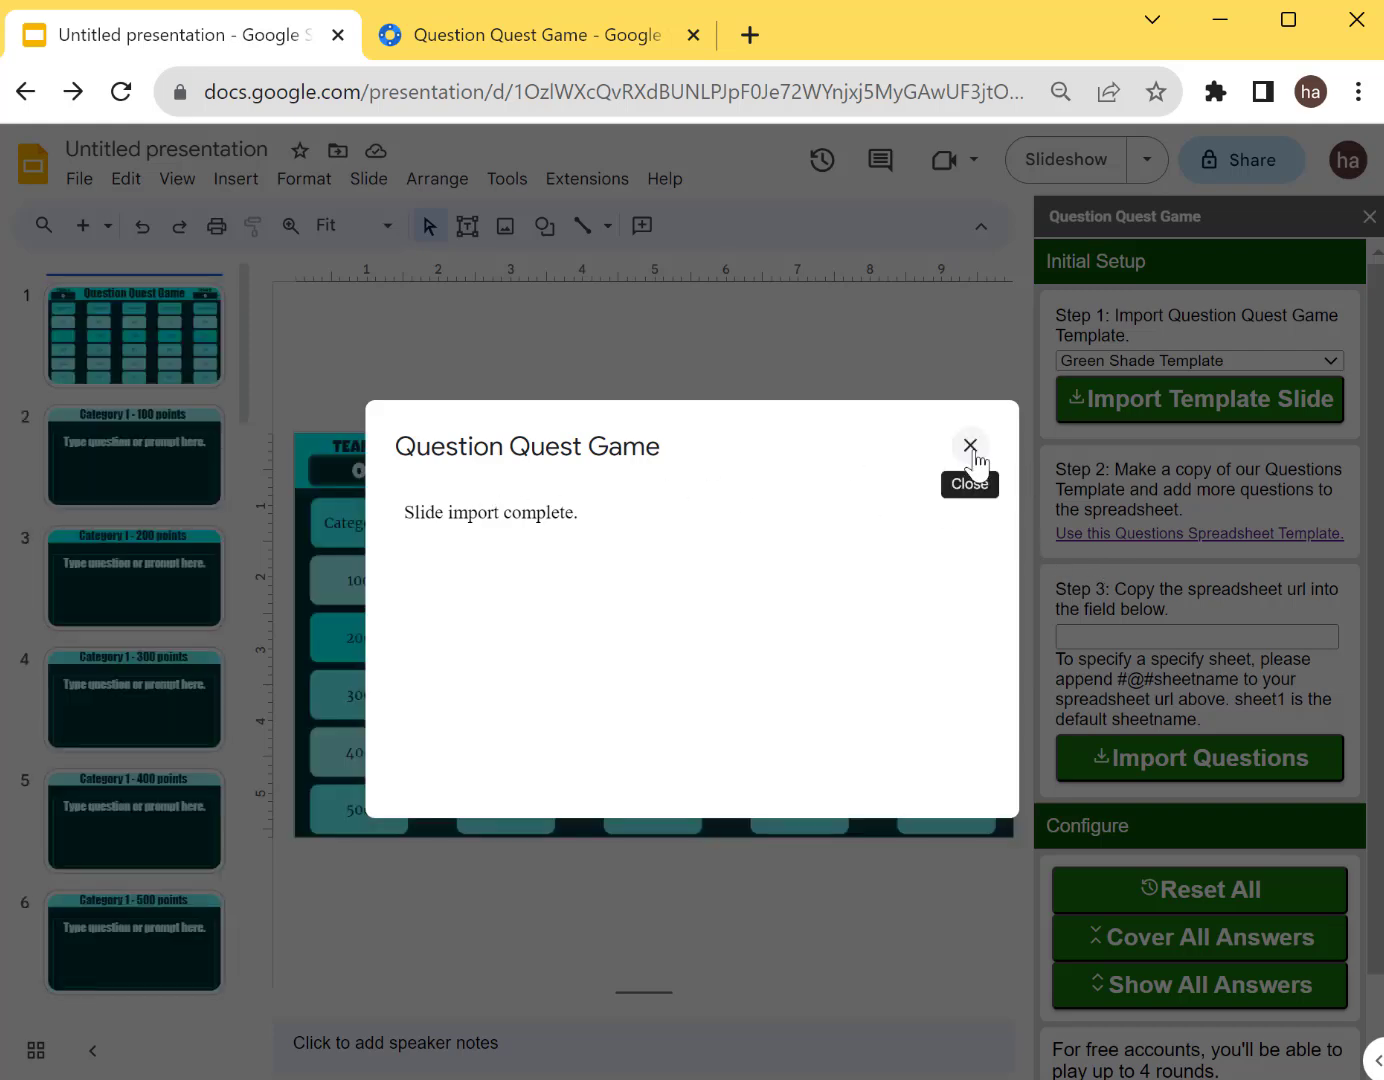
{"action": "left_click", "coordinate": [970, 446]}
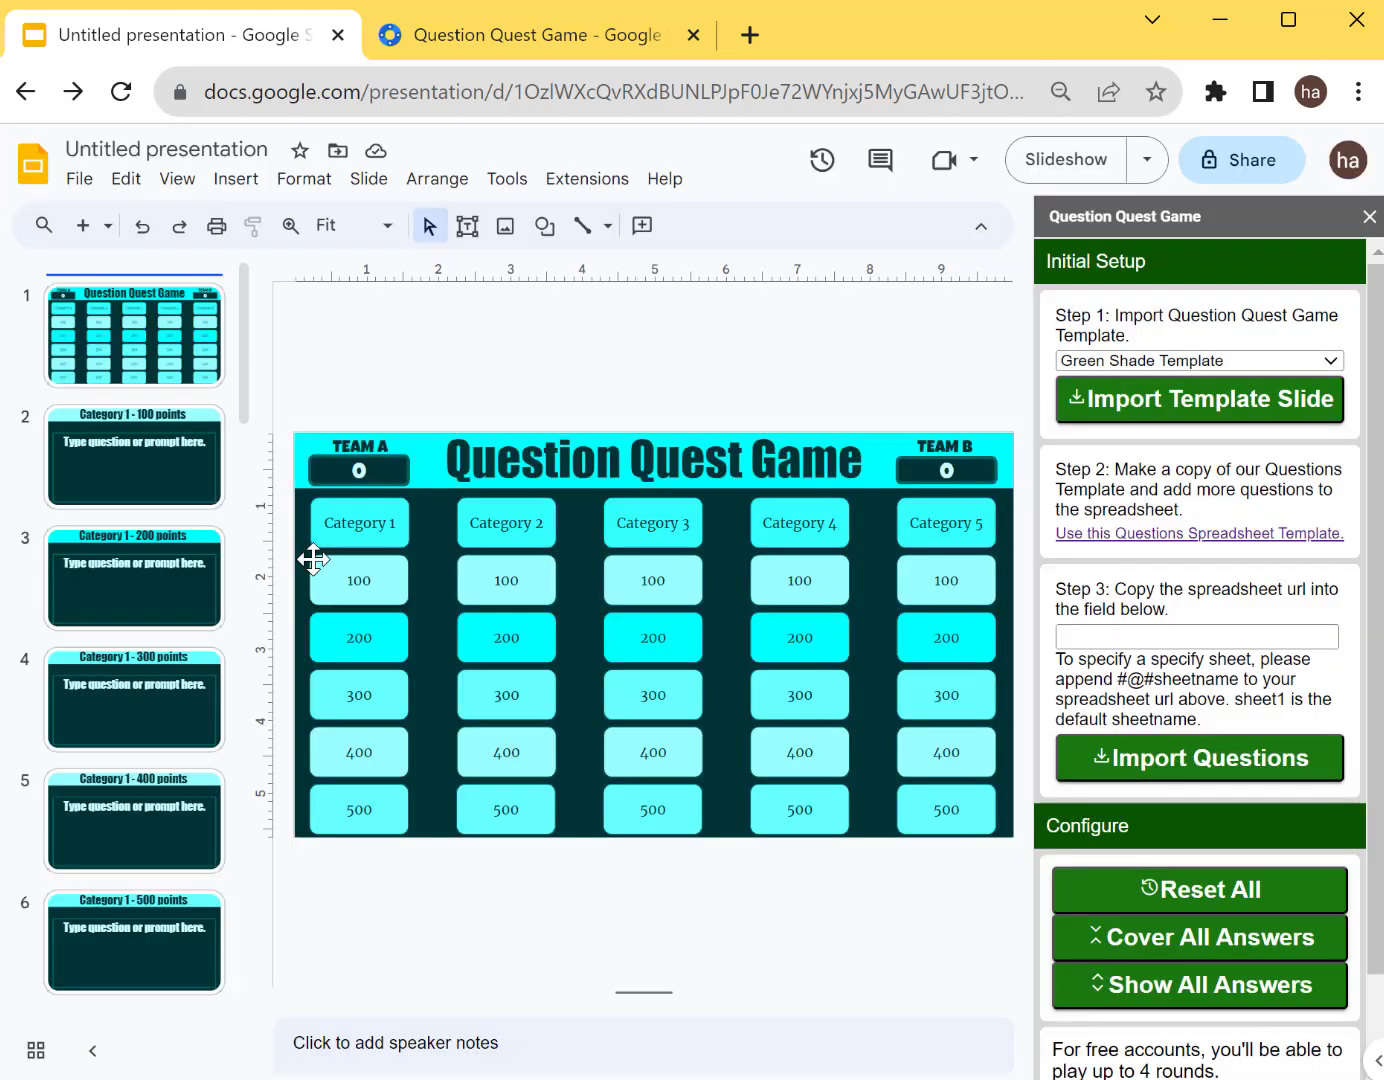
{"action": "left_click", "coordinate": [137, 476]}
{"action": "left_click", "coordinate": [113, 582]}
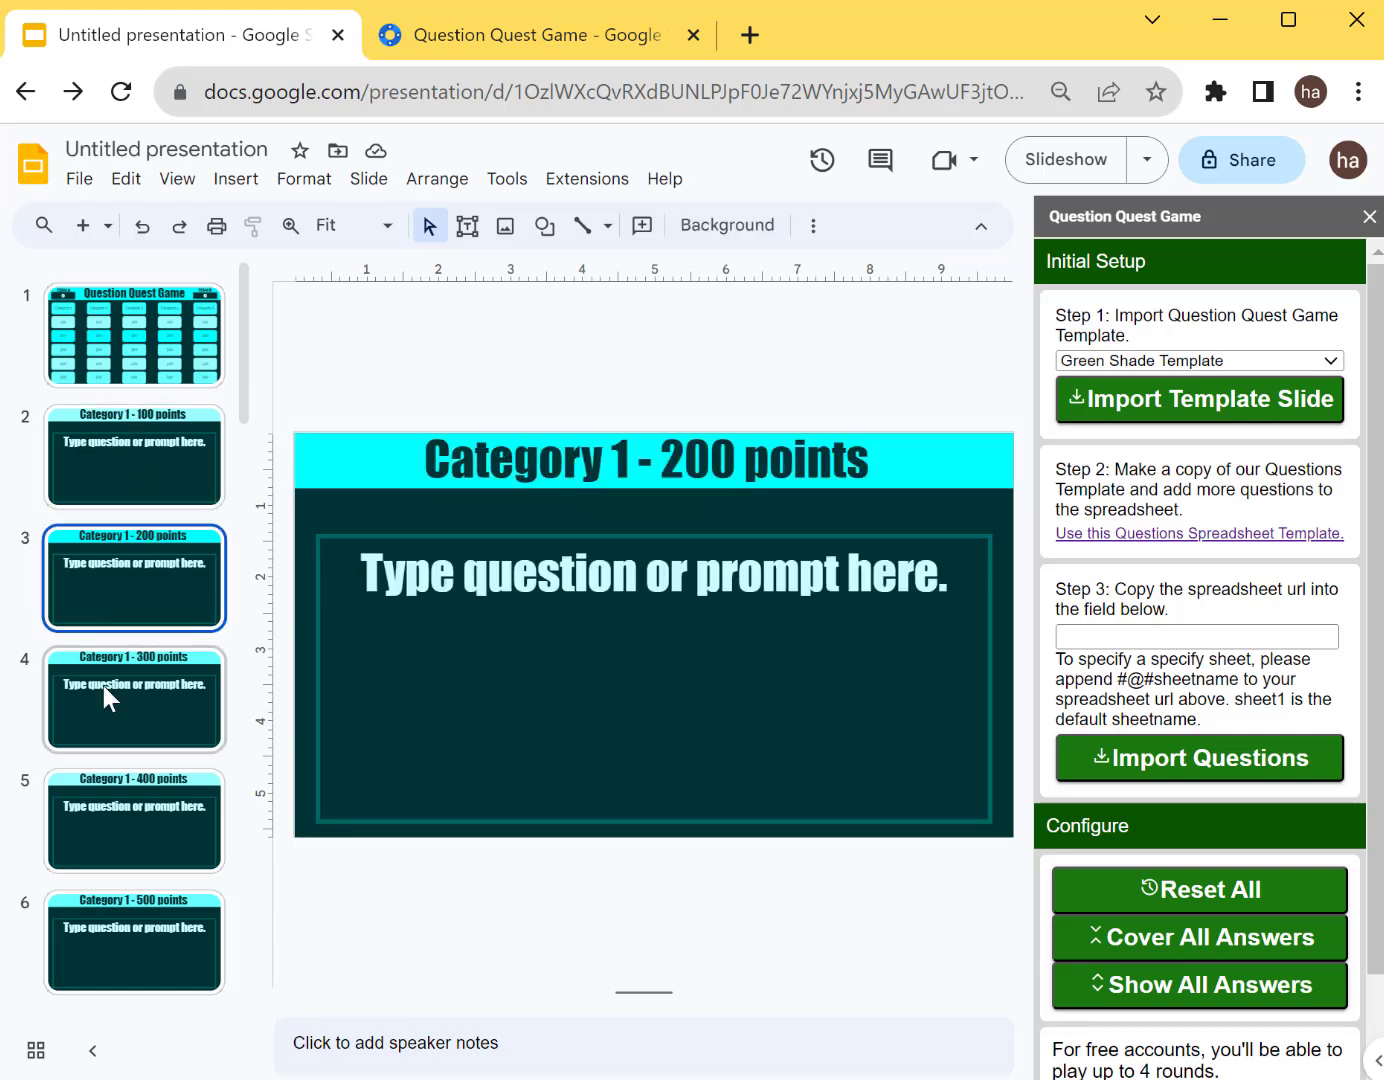
{"action": "key", "text": "Up"}
{"action": "scroll", "coordinate": [70, 648], "scroll_direction": "down", "scroll_amount": 5}
{"action": "scroll", "coordinate": [109, 714], "scroll_direction": "down", "scroll_amount": 10}
{"action": "scroll", "coordinate": [103, 649], "scroll_direction": "up", "scroll_amount": 15}
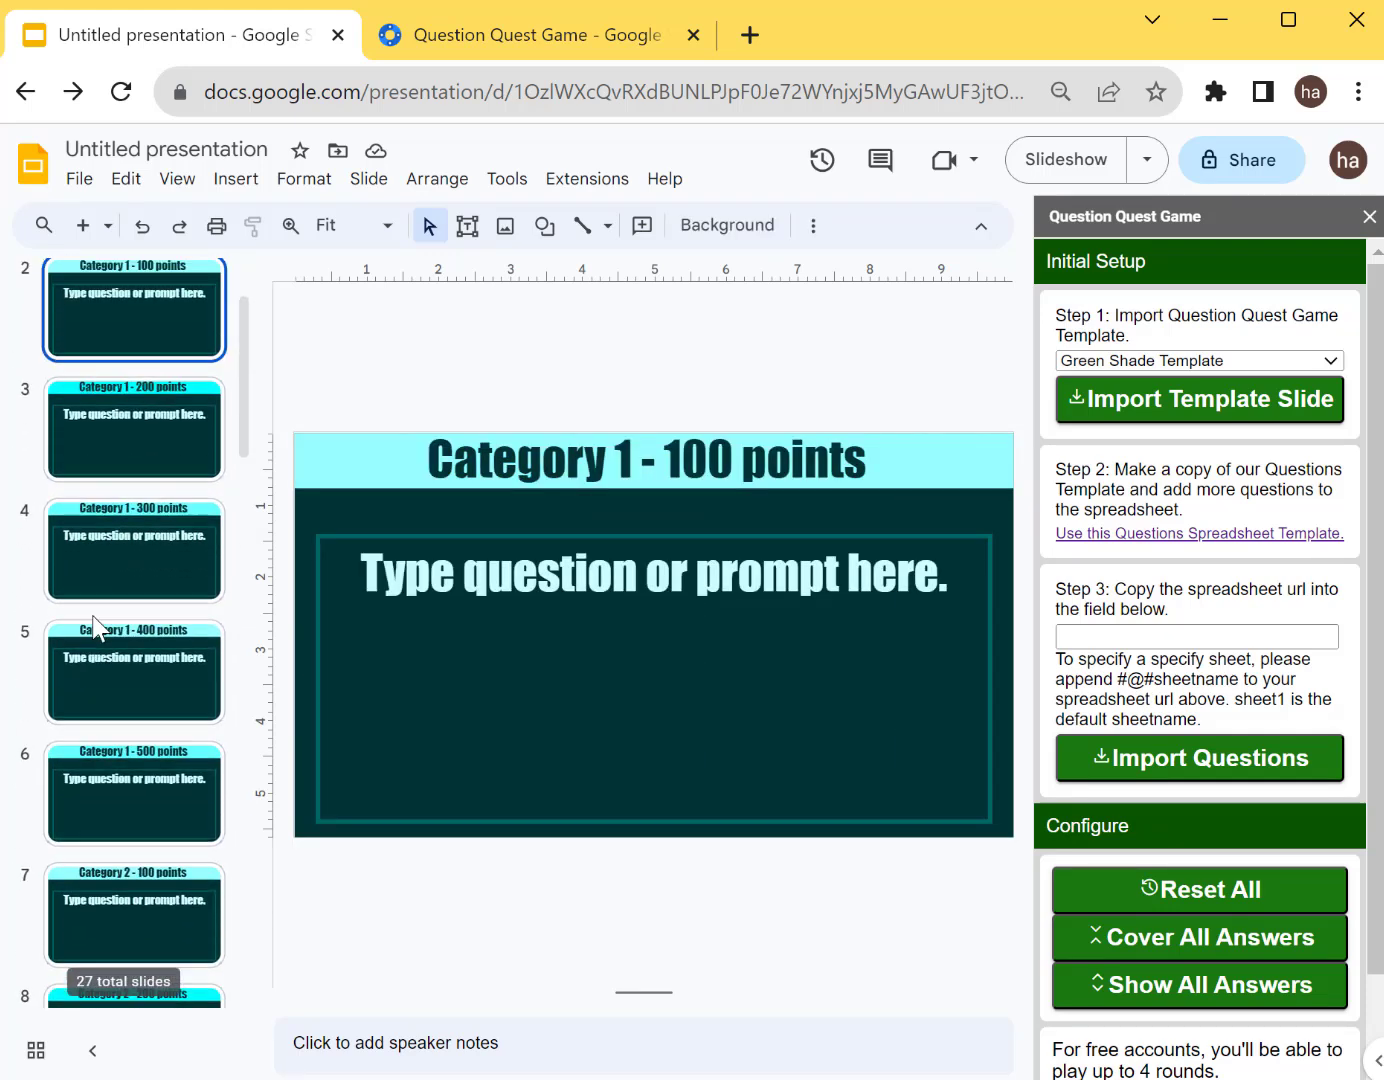
{"action": "scroll", "coordinate": [124, 432], "scroll_direction": "up", "scroll_amount": 3}
- Browse the imported slides, including slide 26 and the Category 1 100–300 point slides
{"action": "left_click", "coordinate": [139, 380]}
{"action": "scroll", "coordinate": [86, 671], "scroll_direction": "down", "scroll_amount": 5}
{"action": "scroll", "coordinate": [87, 671], "scroll_direction": "down", "scroll_amount": 10}
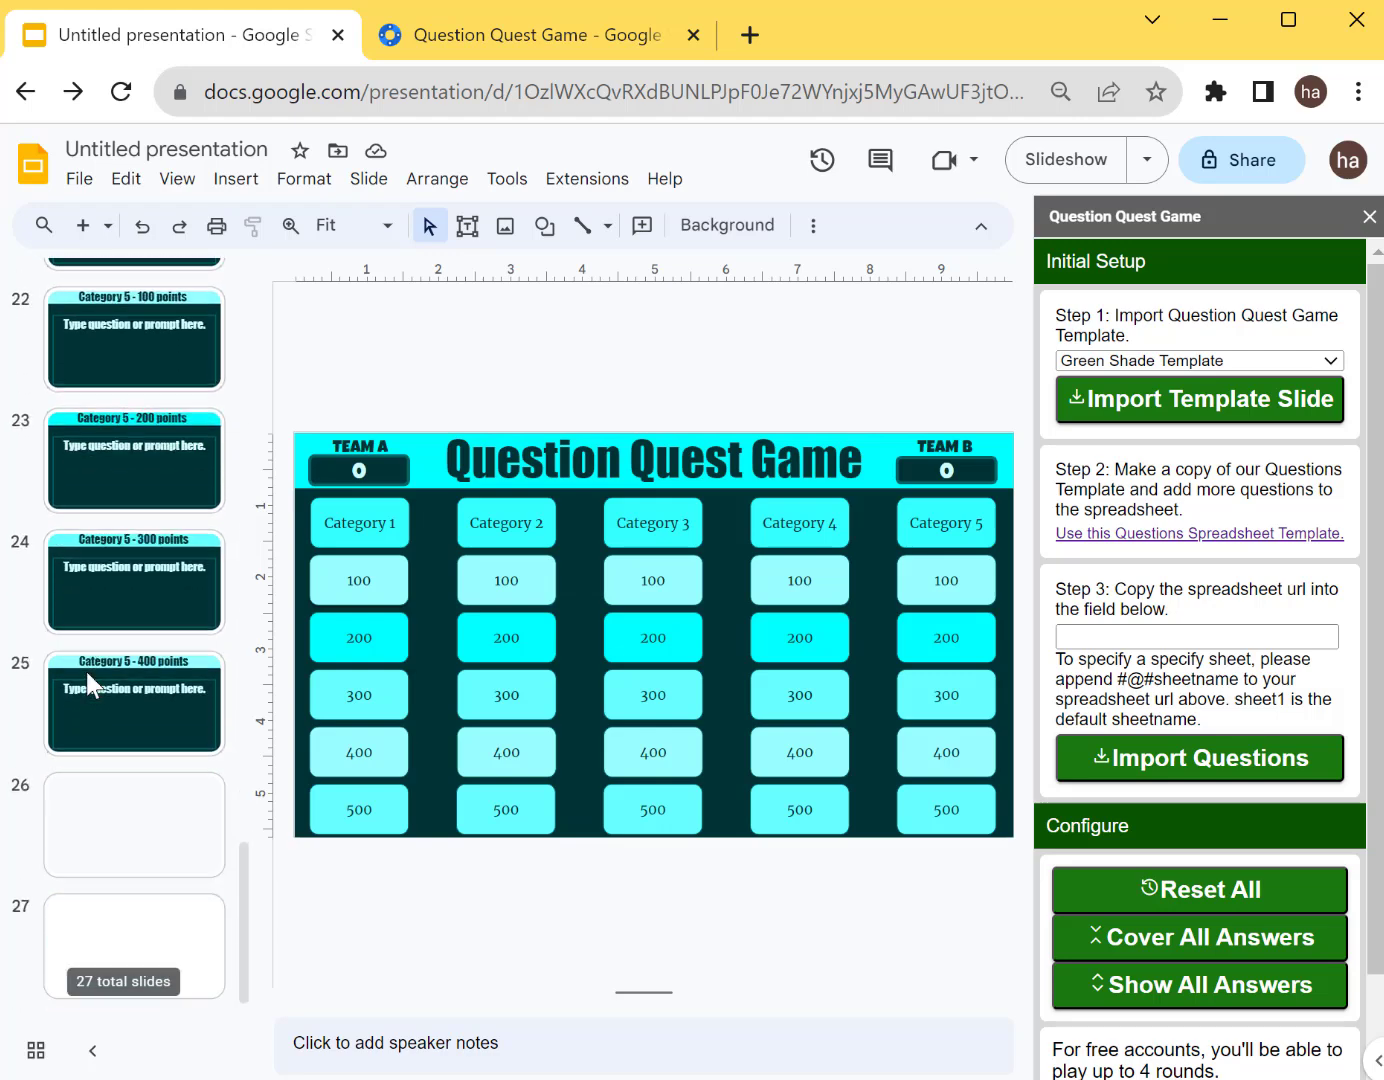
{"action": "left_click", "coordinate": [74, 814]}
{"action": "scroll", "coordinate": [129, 844], "scroll_direction": "up", "scroll_amount": 3}
{"action": "scroll", "coordinate": [195, 747], "scroll_direction": "up", "scroll_amount": 10}
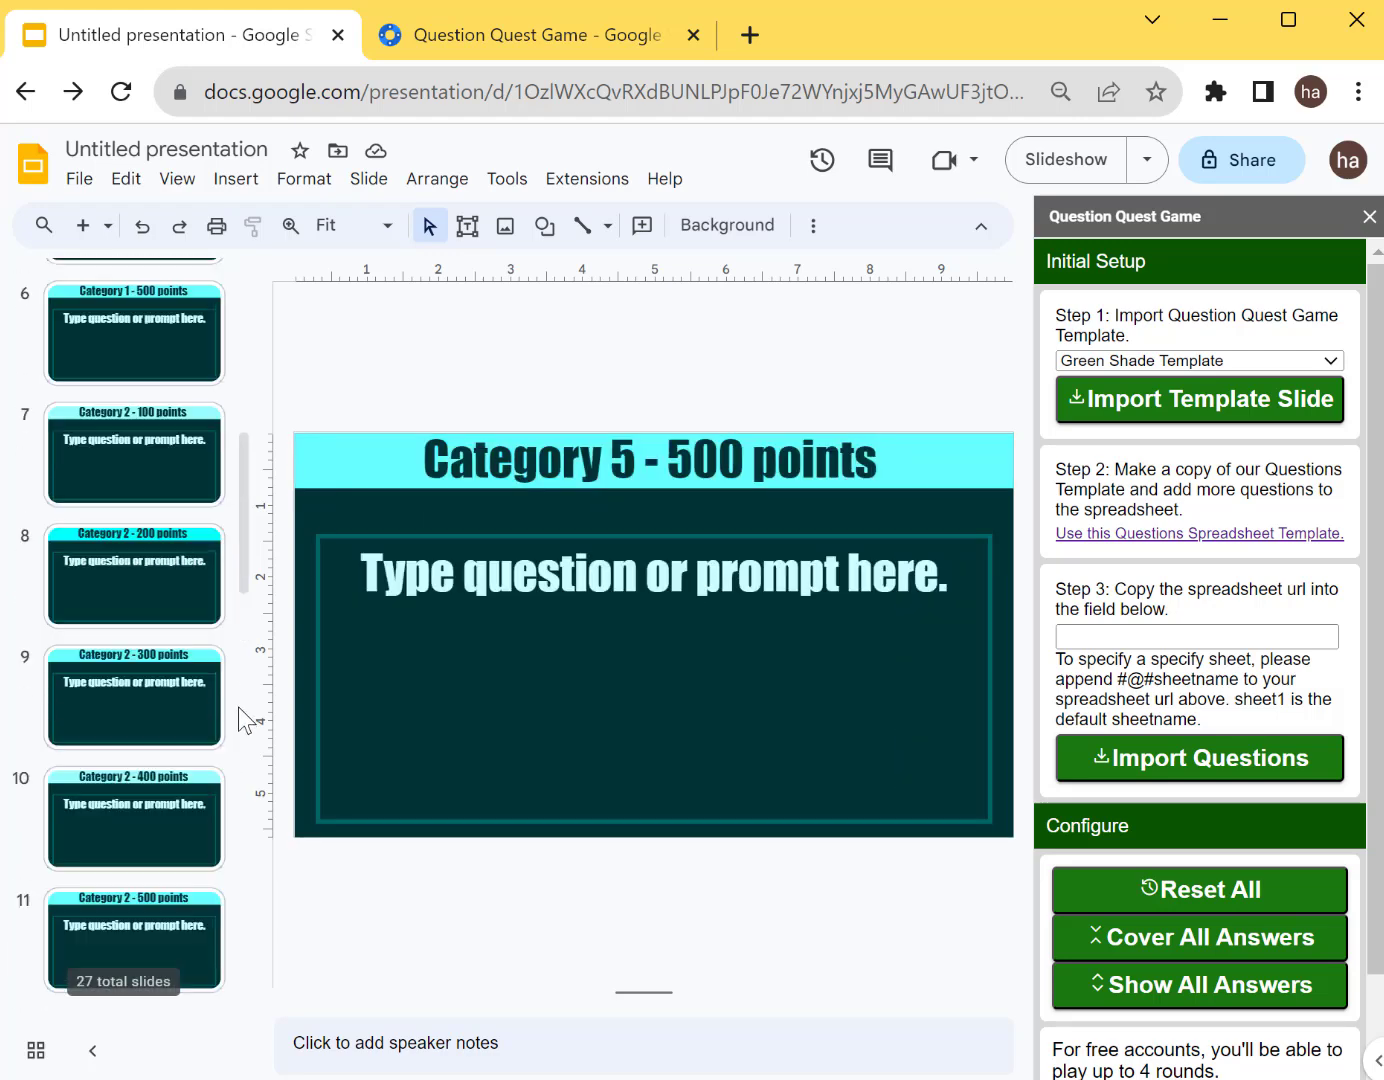
{"action": "scroll", "coordinate": [249, 638], "scroll_direction": "up", "scroll_amount": 5}
{"action": "left_click", "coordinate": [129, 300]}
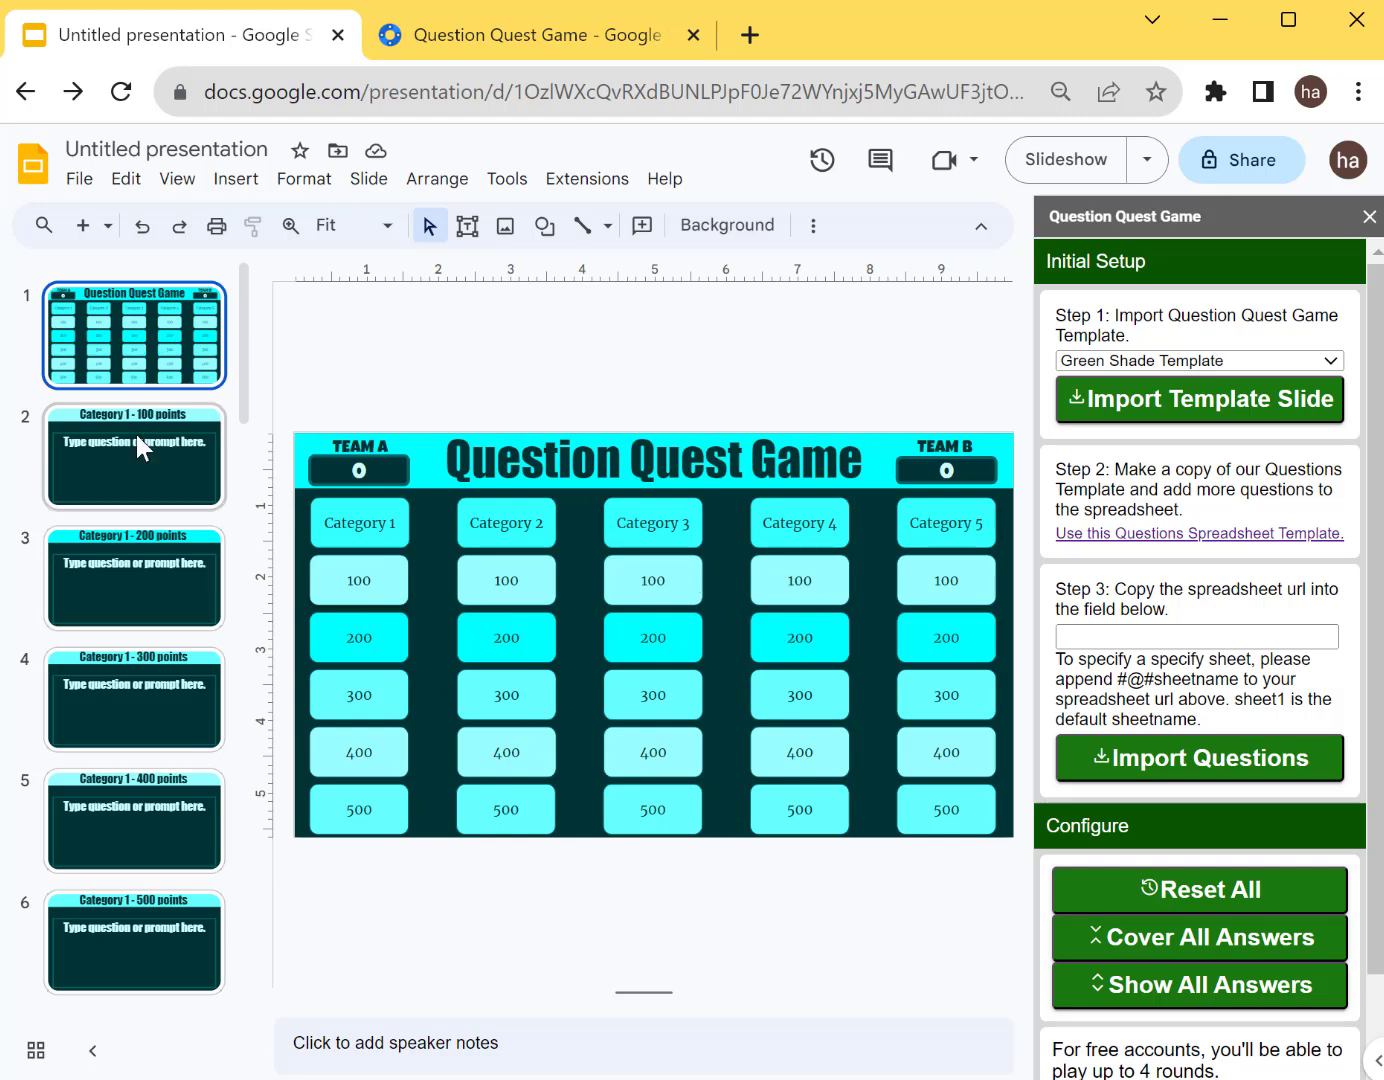
{"action": "left_click_drag", "start_coordinate": [132, 575], "coordinate": [119, 653]}
{"action": "left_click", "coordinate": [147, 327]}
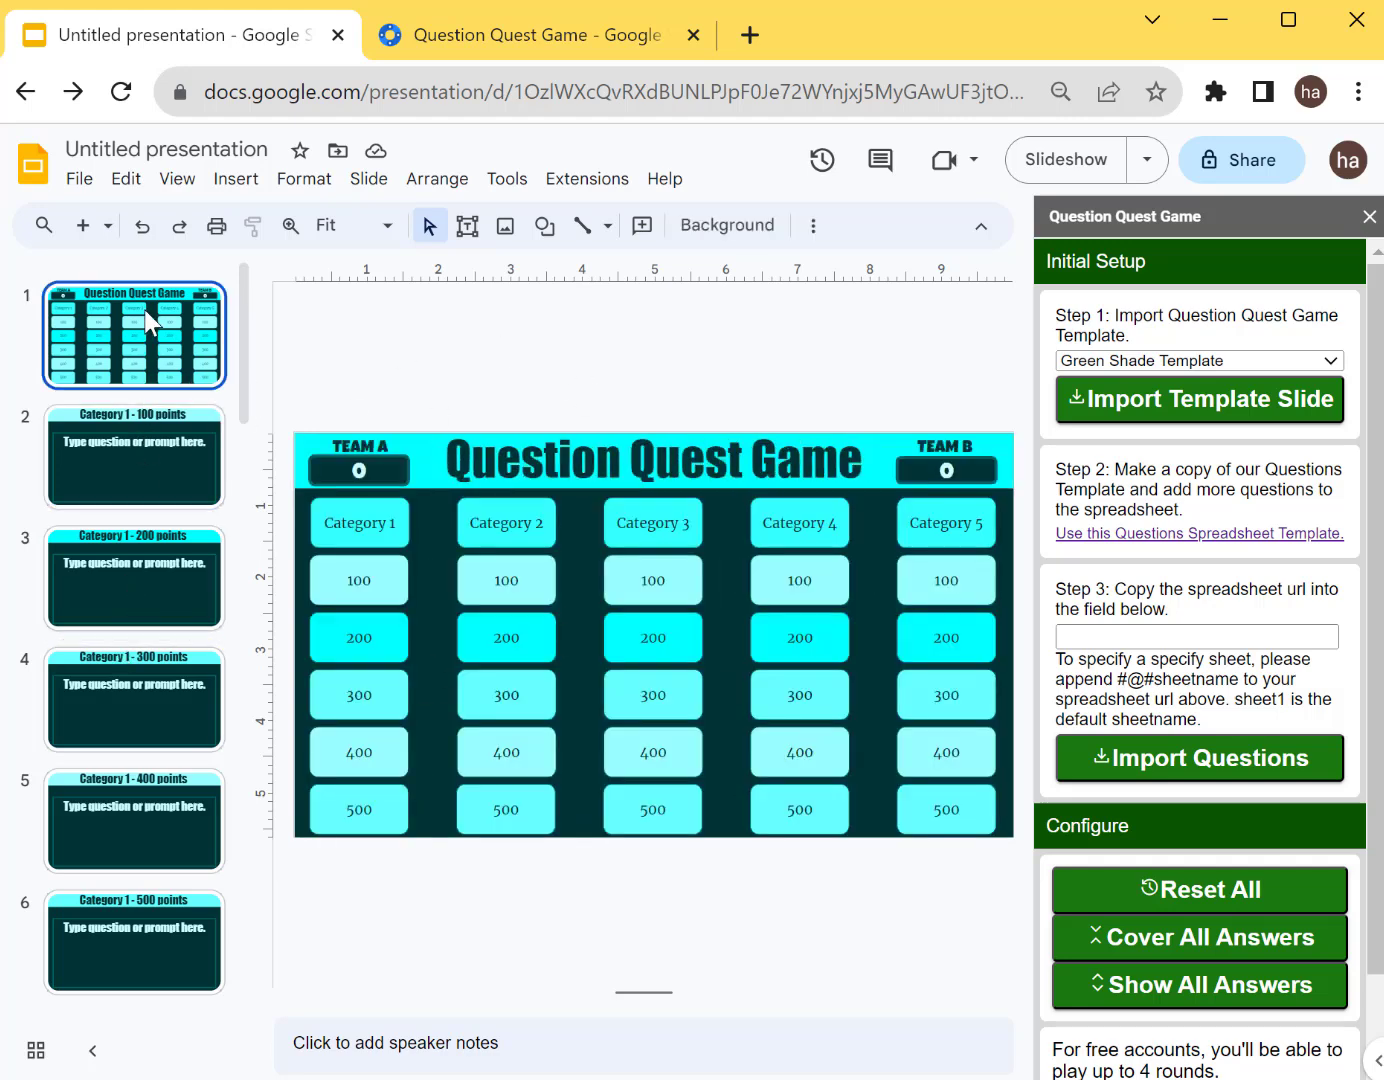
{"action": "left_click", "coordinate": [133, 455]}
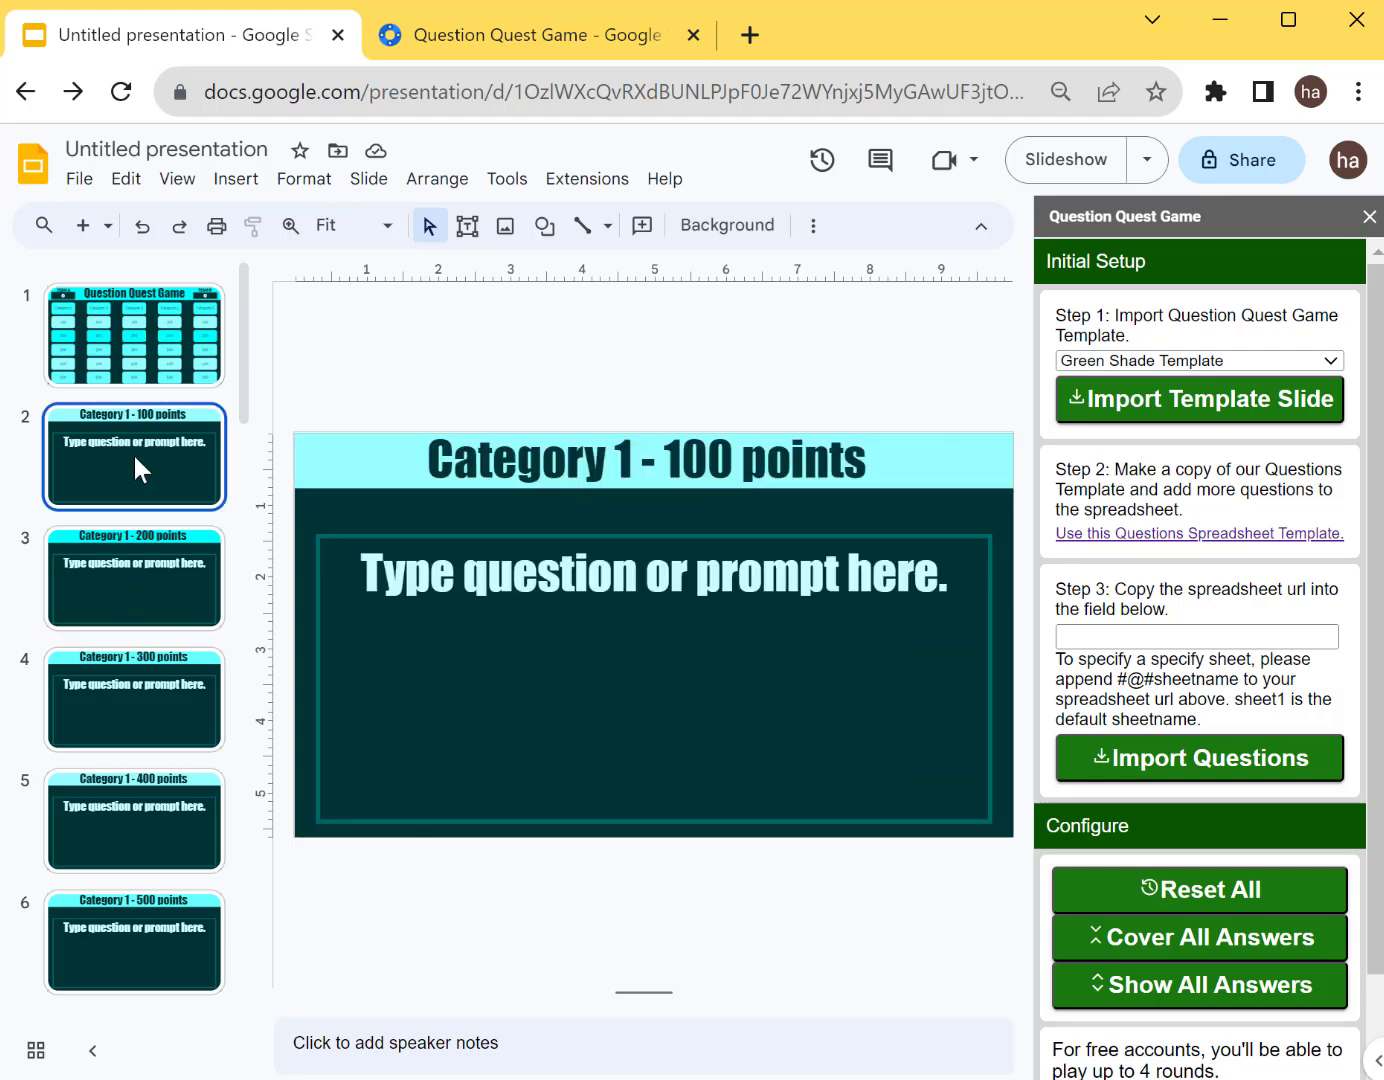
{"action": "left_click", "coordinate": [109, 622]}
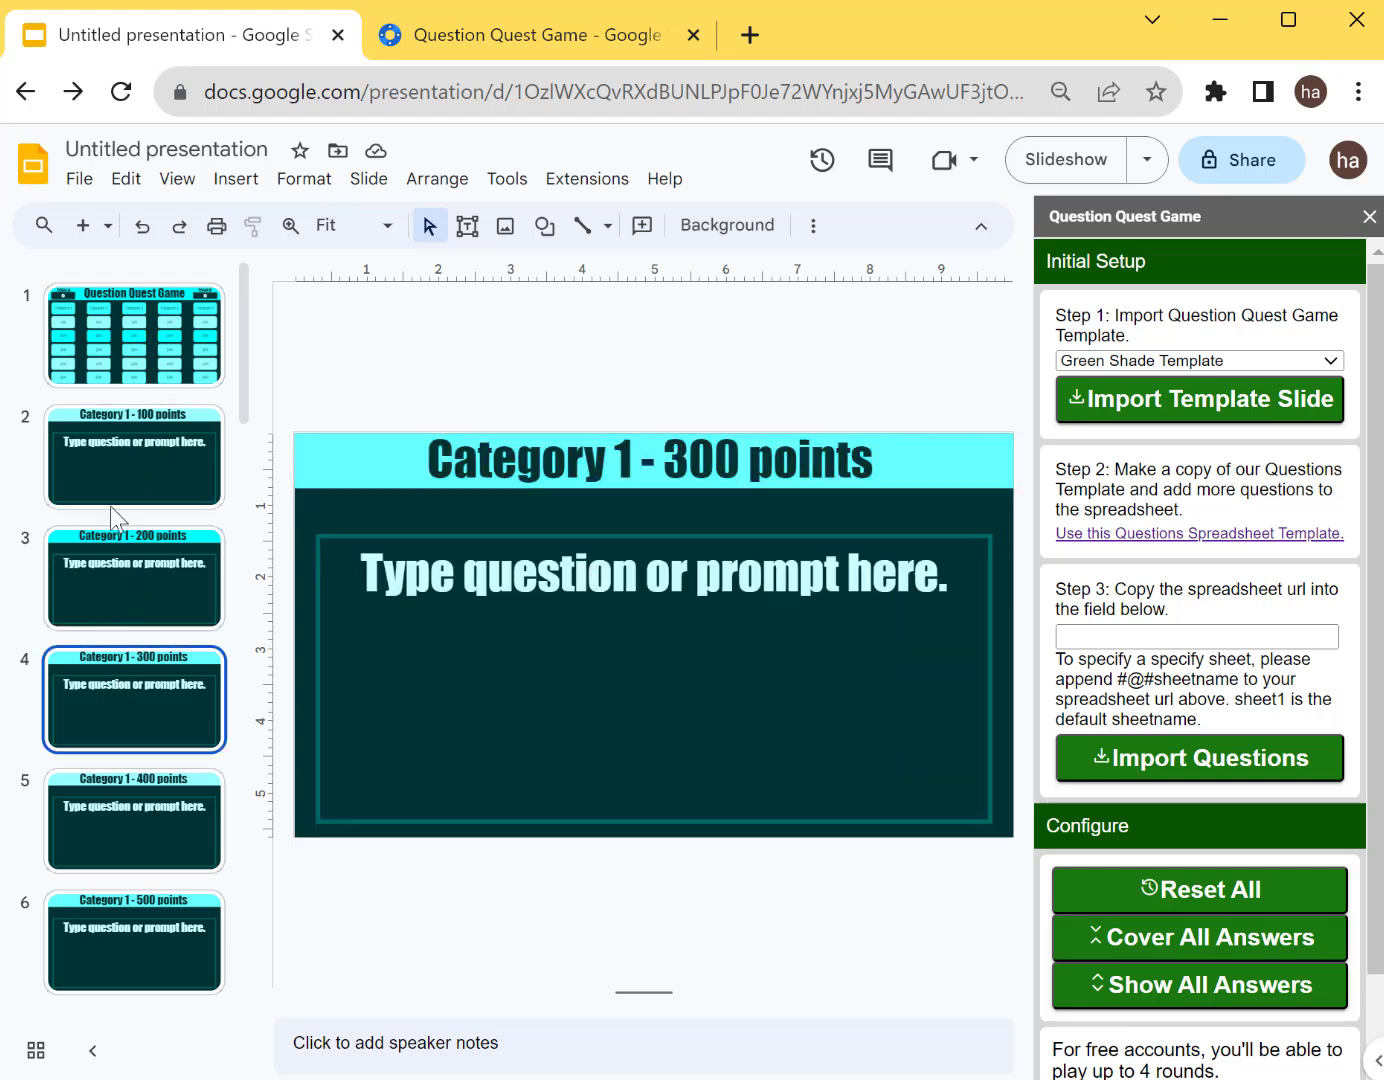
{"action": "left_click", "coordinate": [121, 475]}
{"action": "left_click", "coordinate": [137, 348]}
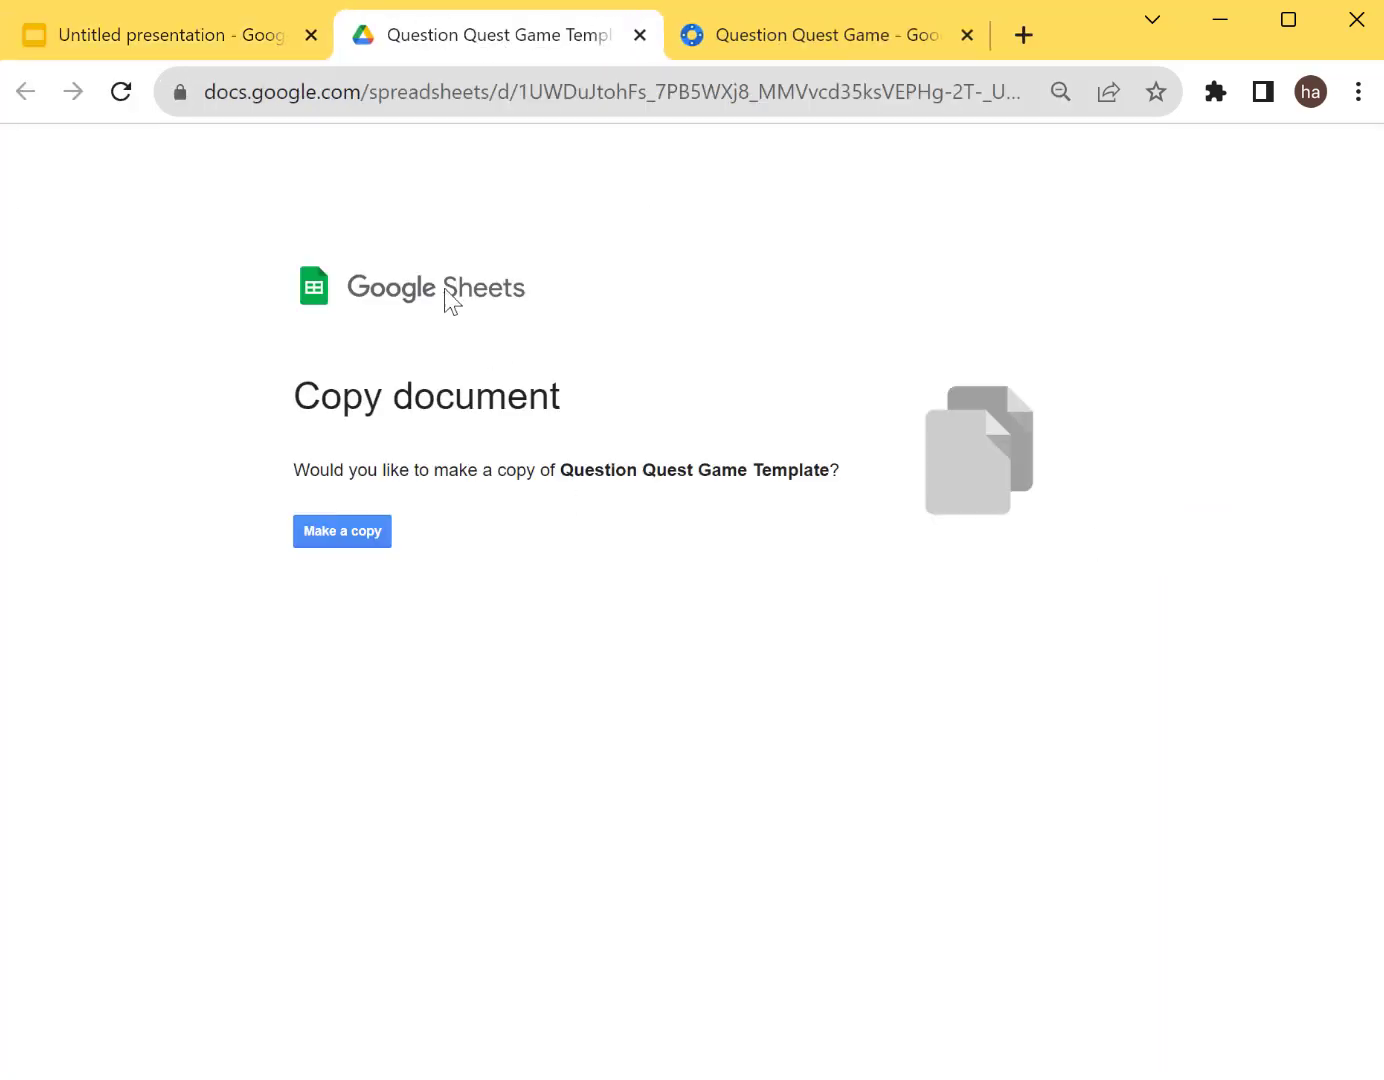
- Make a copy of the Question Quest Game Template spreadsheet
{"action": "left_click", "coordinate": [322, 537]}
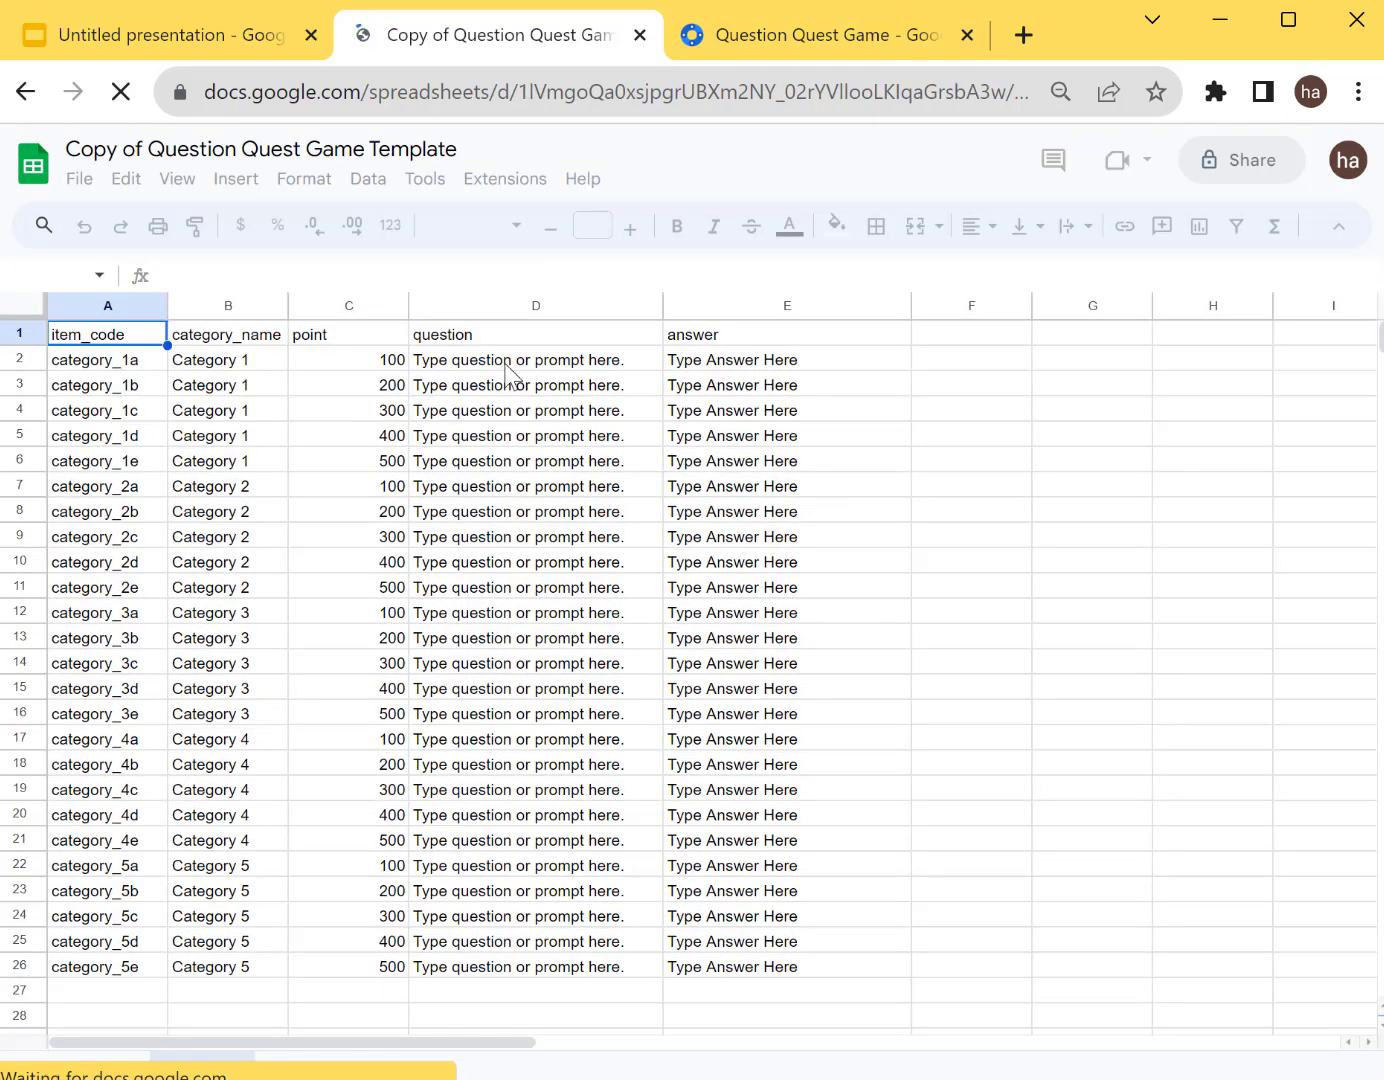
{"action": "left_click", "coordinate": [509, 373]}
{"action": "left_click_drag", "start_coordinate": [519, 461], "coordinate": [519, 764]}
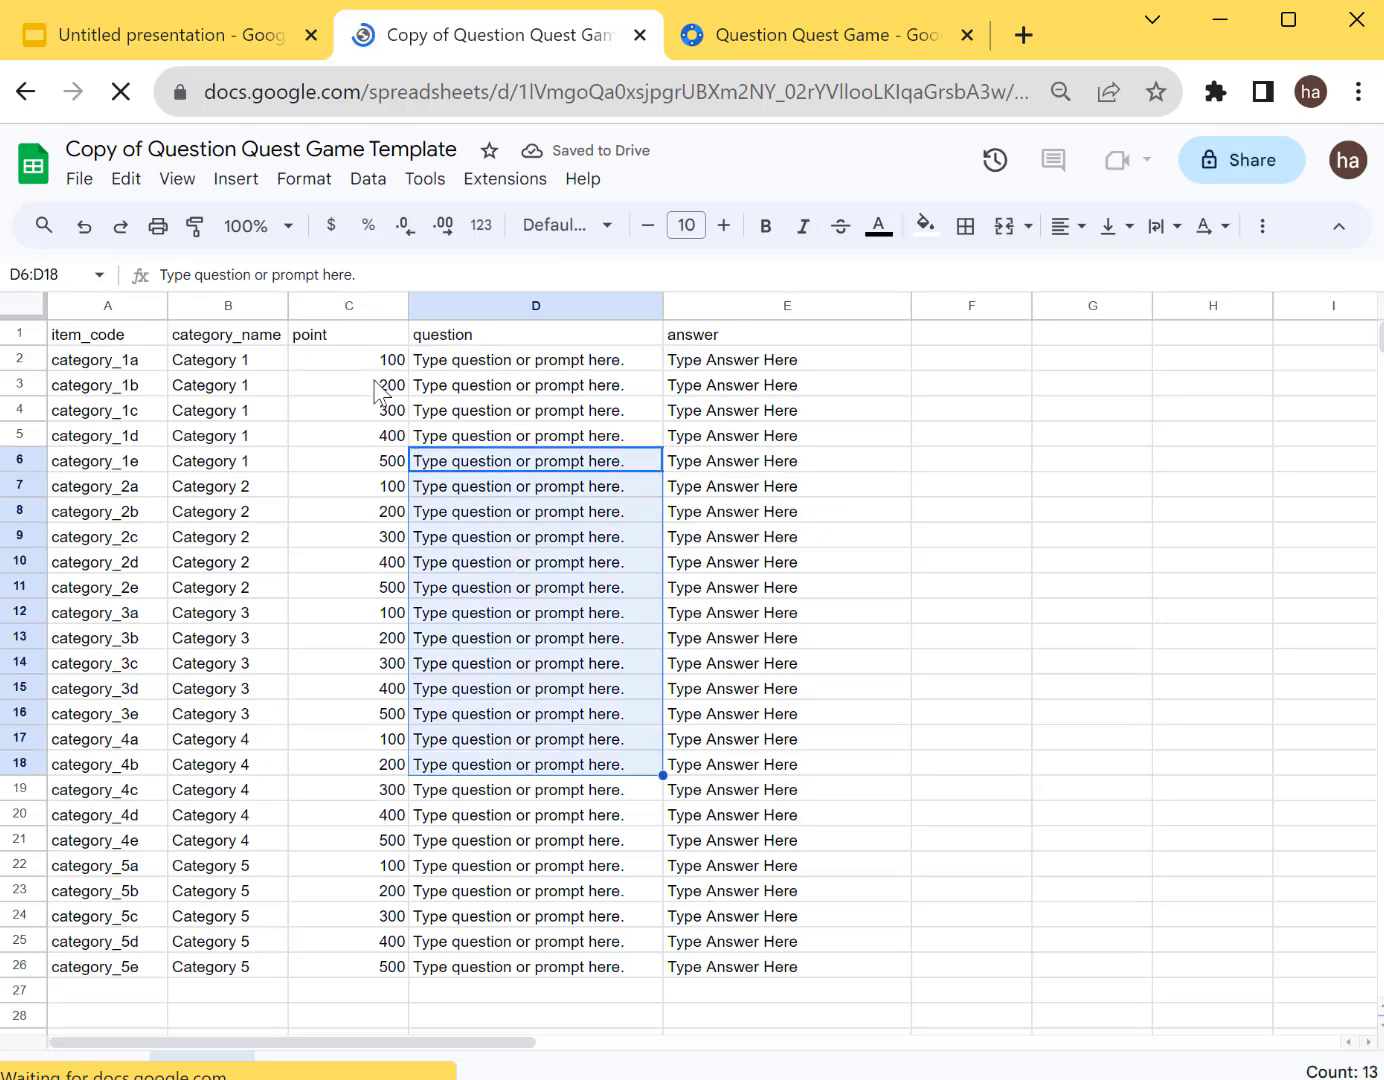
- Review the template's point values, questions and answers in columns C, D and E
{"action": "left_click_drag", "start_coordinate": [378, 361], "coordinate": [346, 916]}
{"action": "left_click_drag", "start_coordinate": [703, 360], "coordinate": [757, 842]}
{"action": "left_click", "coordinate": [576, 842]}
{"action": "left_click", "coordinate": [752, 413]}
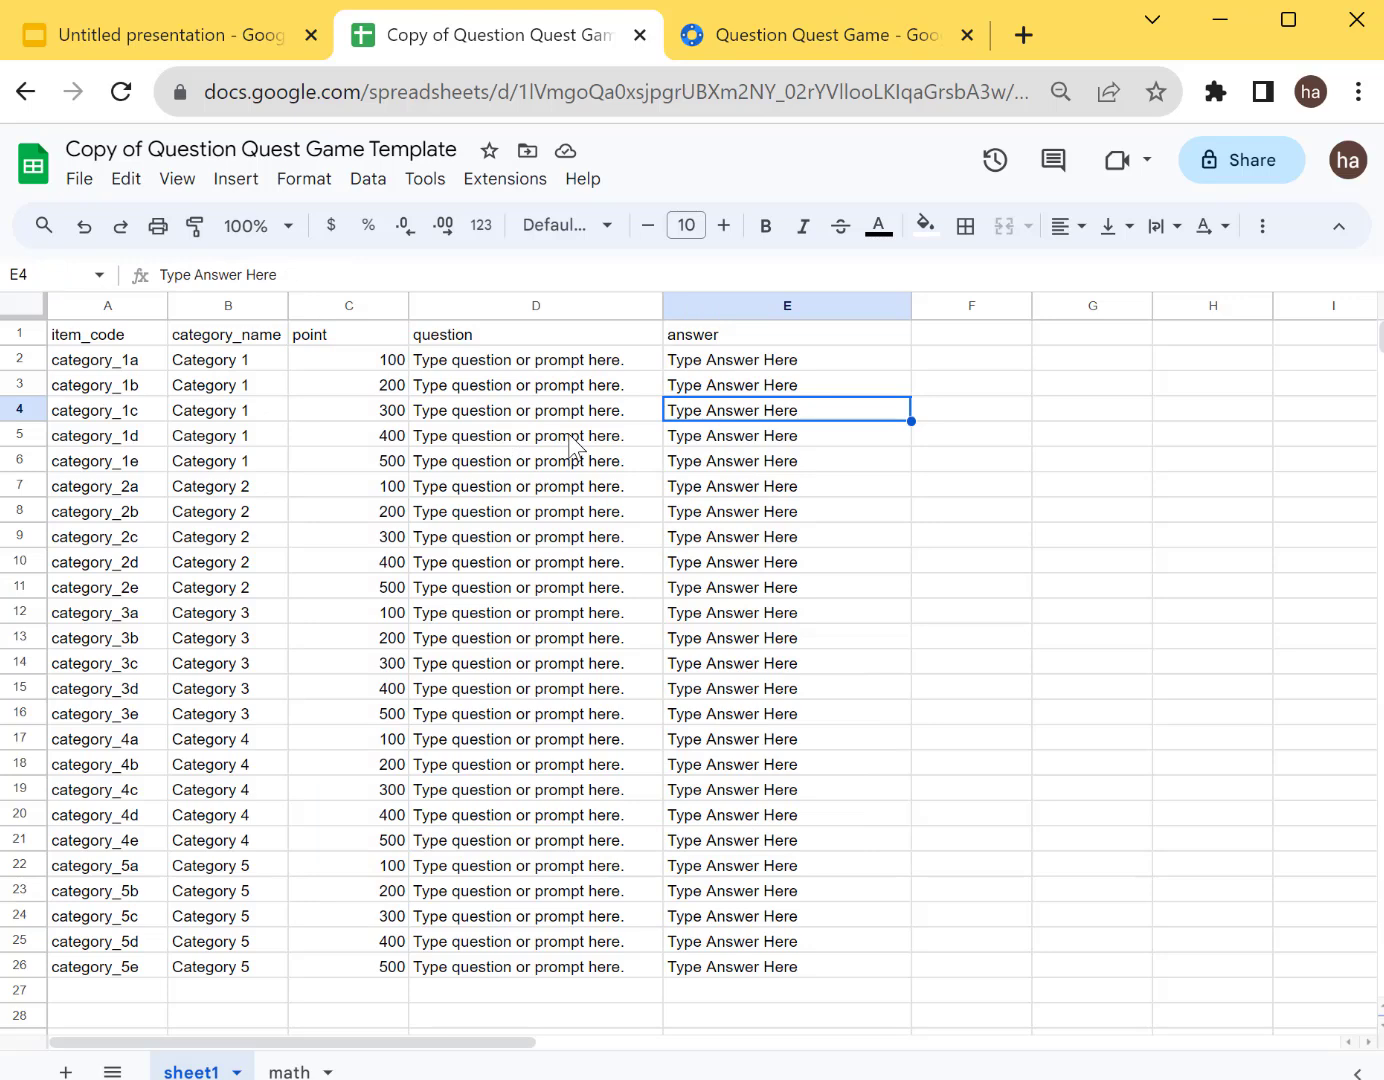
{"action": "left_click", "coordinate": [573, 438]}
{"action": "left_click", "coordinate": [514, 386]}
{"action": "left_click", "coordinate": [749, 418]}
{"action": "left_click", "coordinate": [598, 516]}
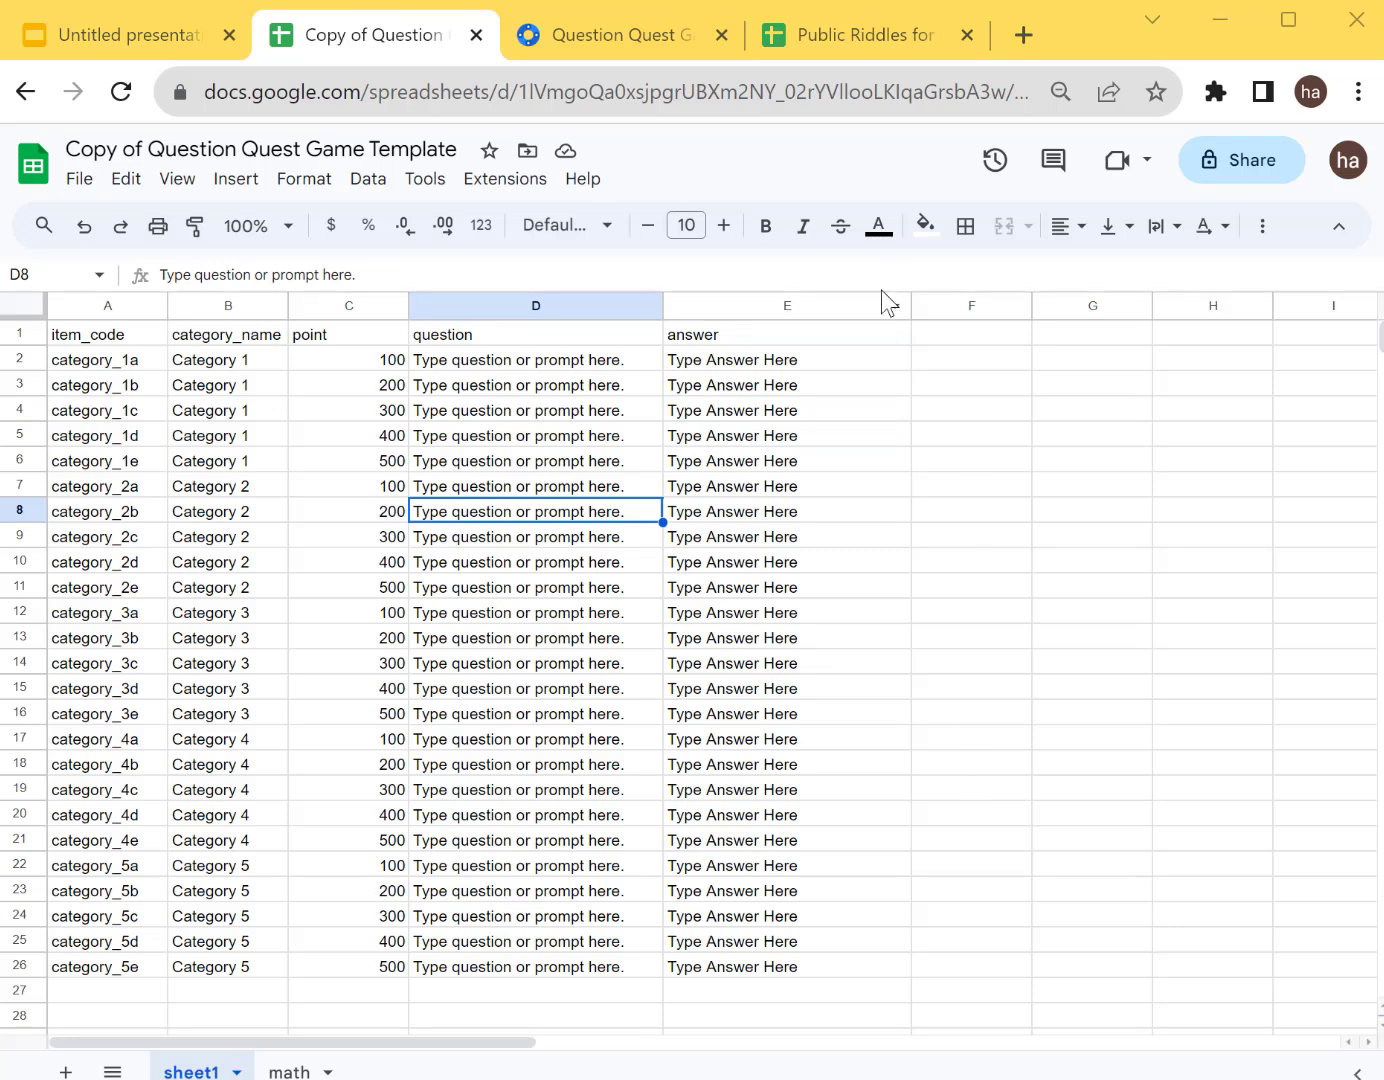
- Copy the Public Riddles for Jeopardy QandA sheet's URL and return to the presentation
{"action": "left_click", "coordinate": [880, 35]}
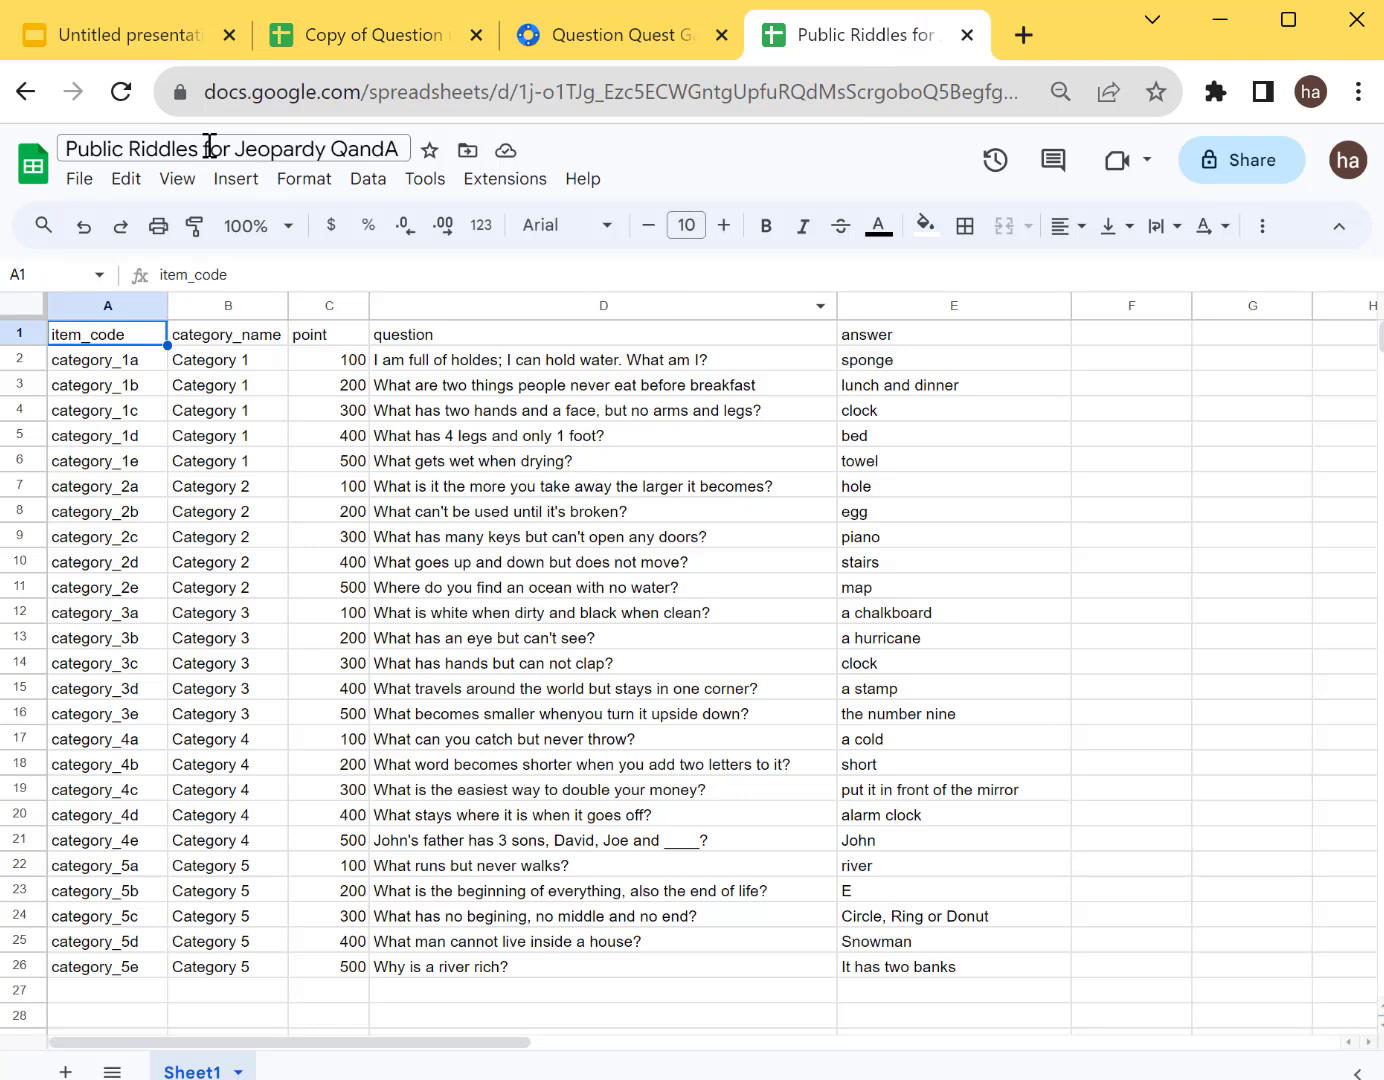
{"action": "left_click", "coordinate": [587, 588]}
{"action": "left_click", "coordinate": [766, 851]}
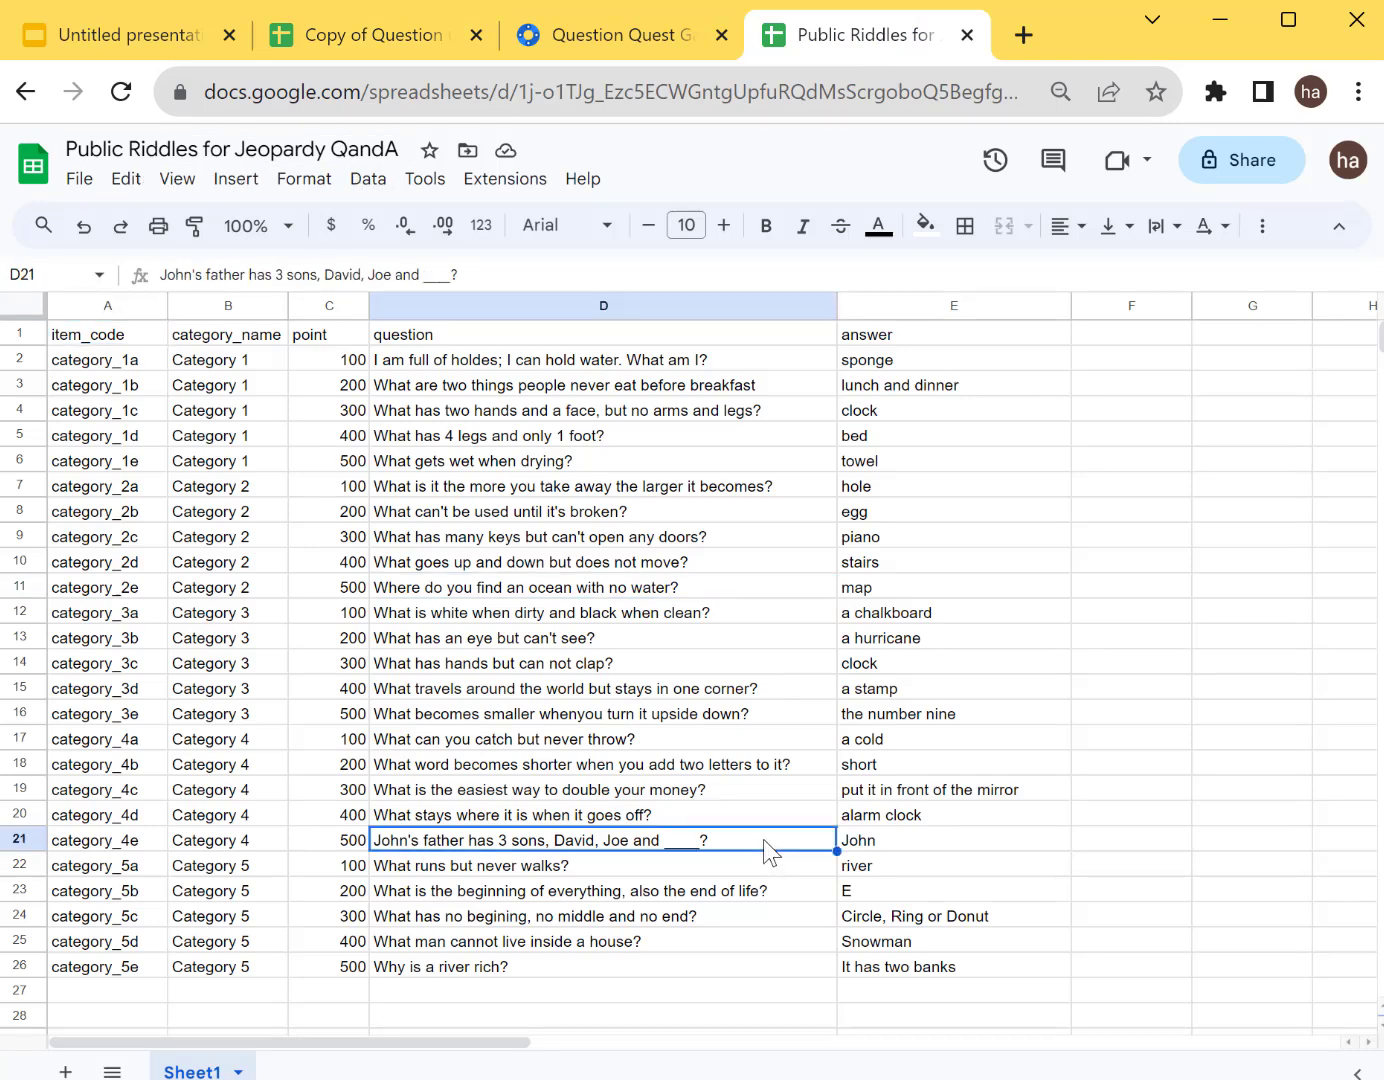
{"action": "left_click", "coordinate": [771, 75]}
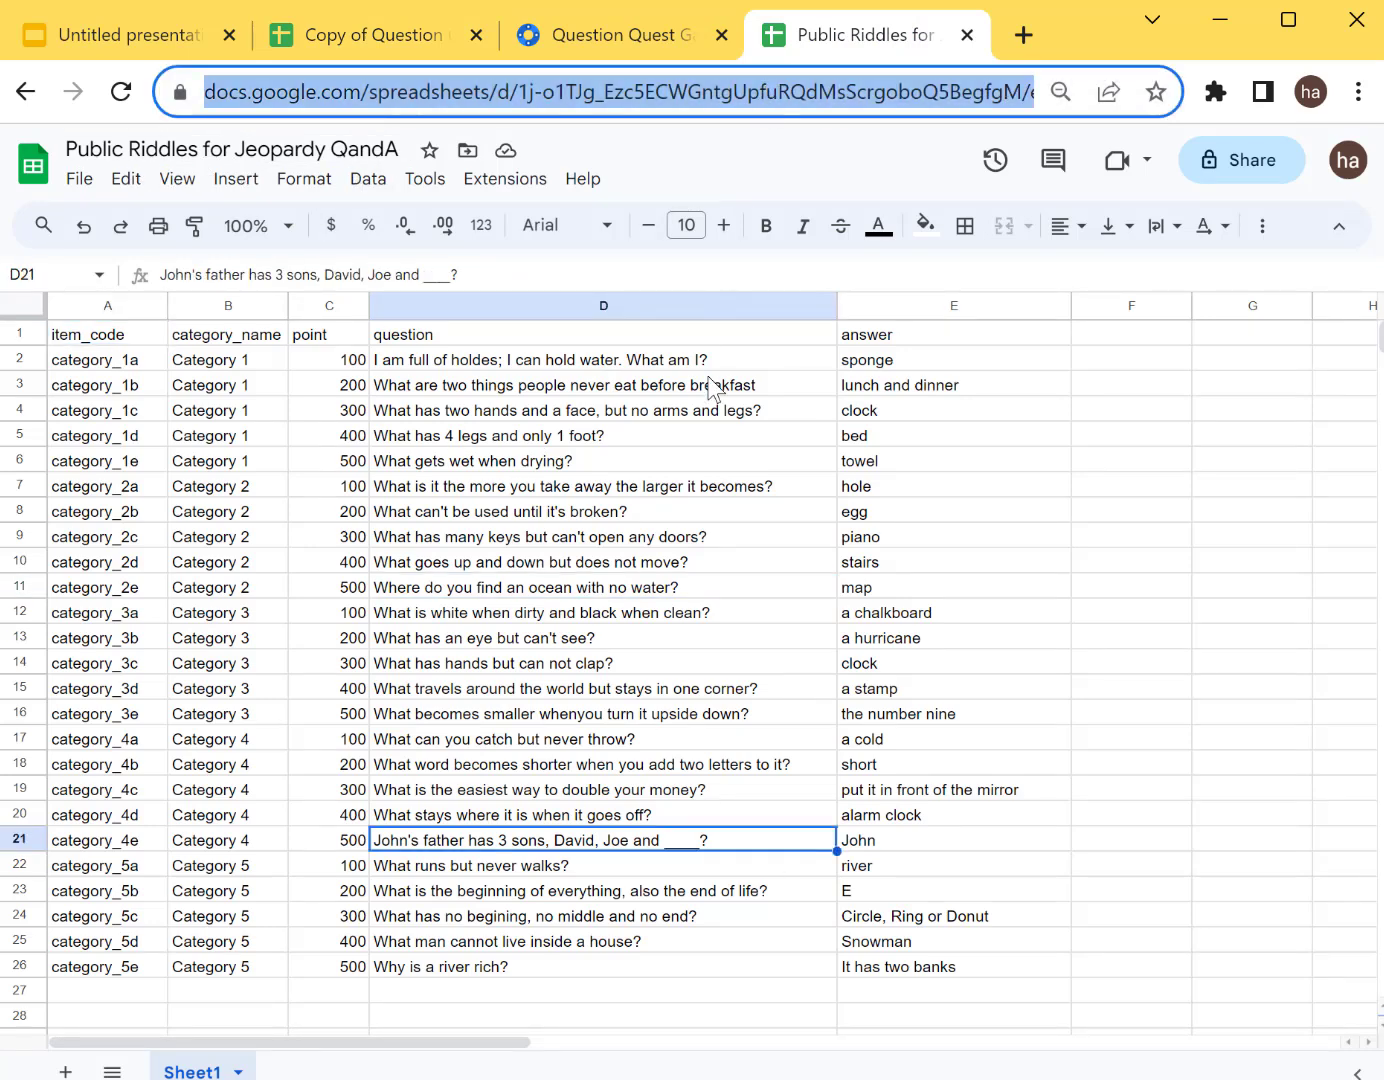
{"action": "left_click", "coordinate": [128, 32]}
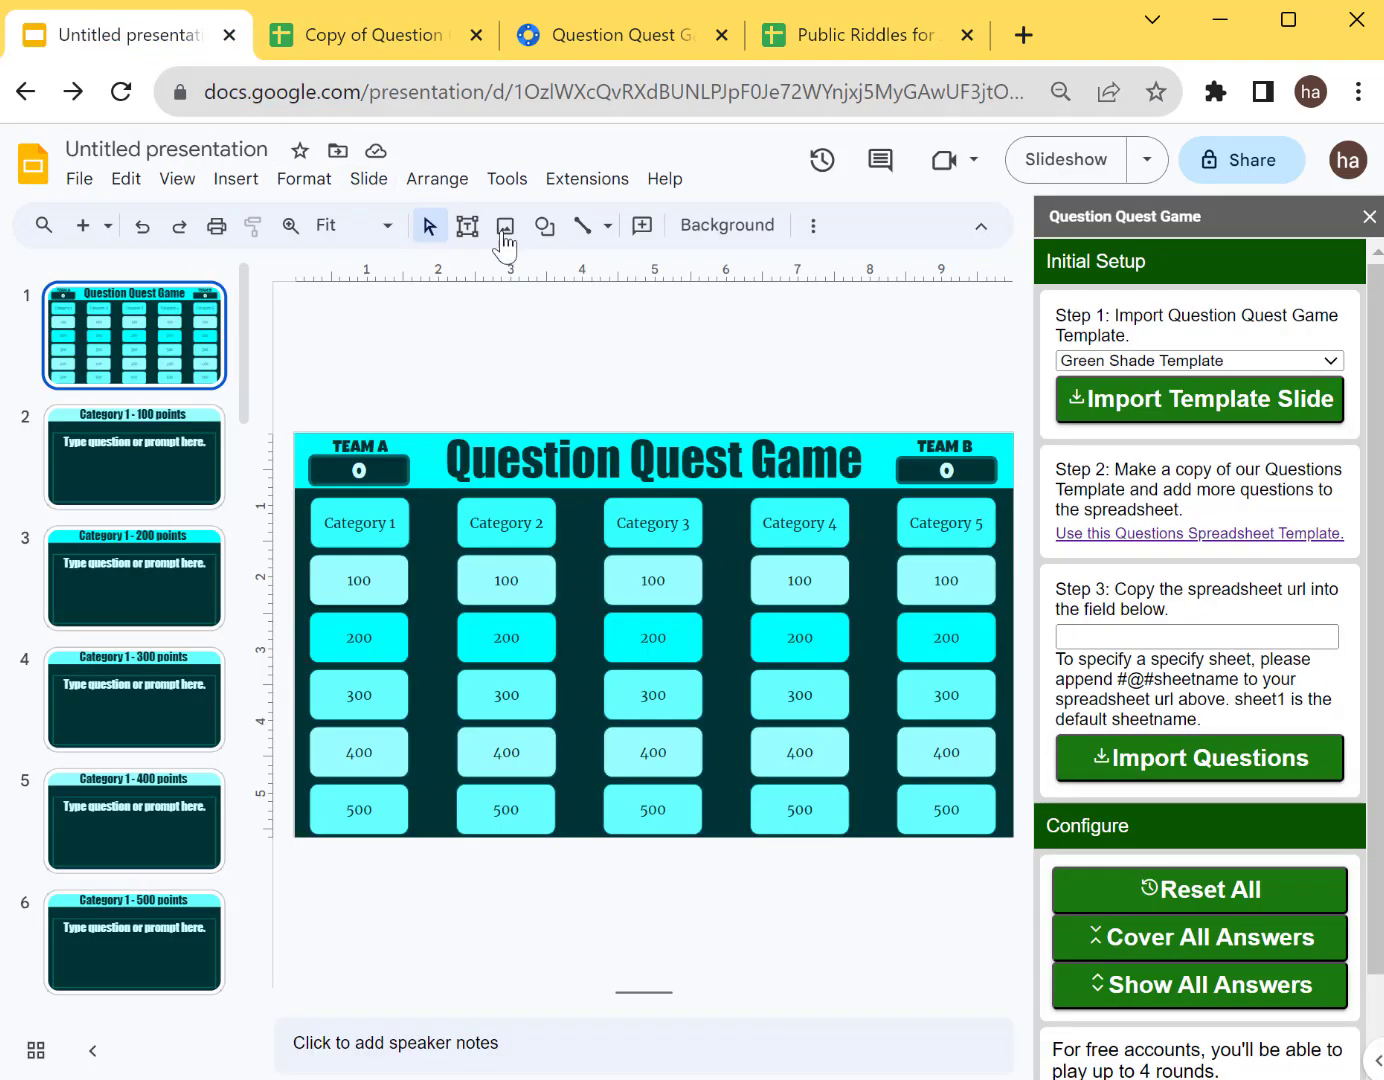
- Paste the riddles spreadsheet URL into the Step 3 field and import the questions
{"action": "left_click", "coordinate": [1148, 637]}
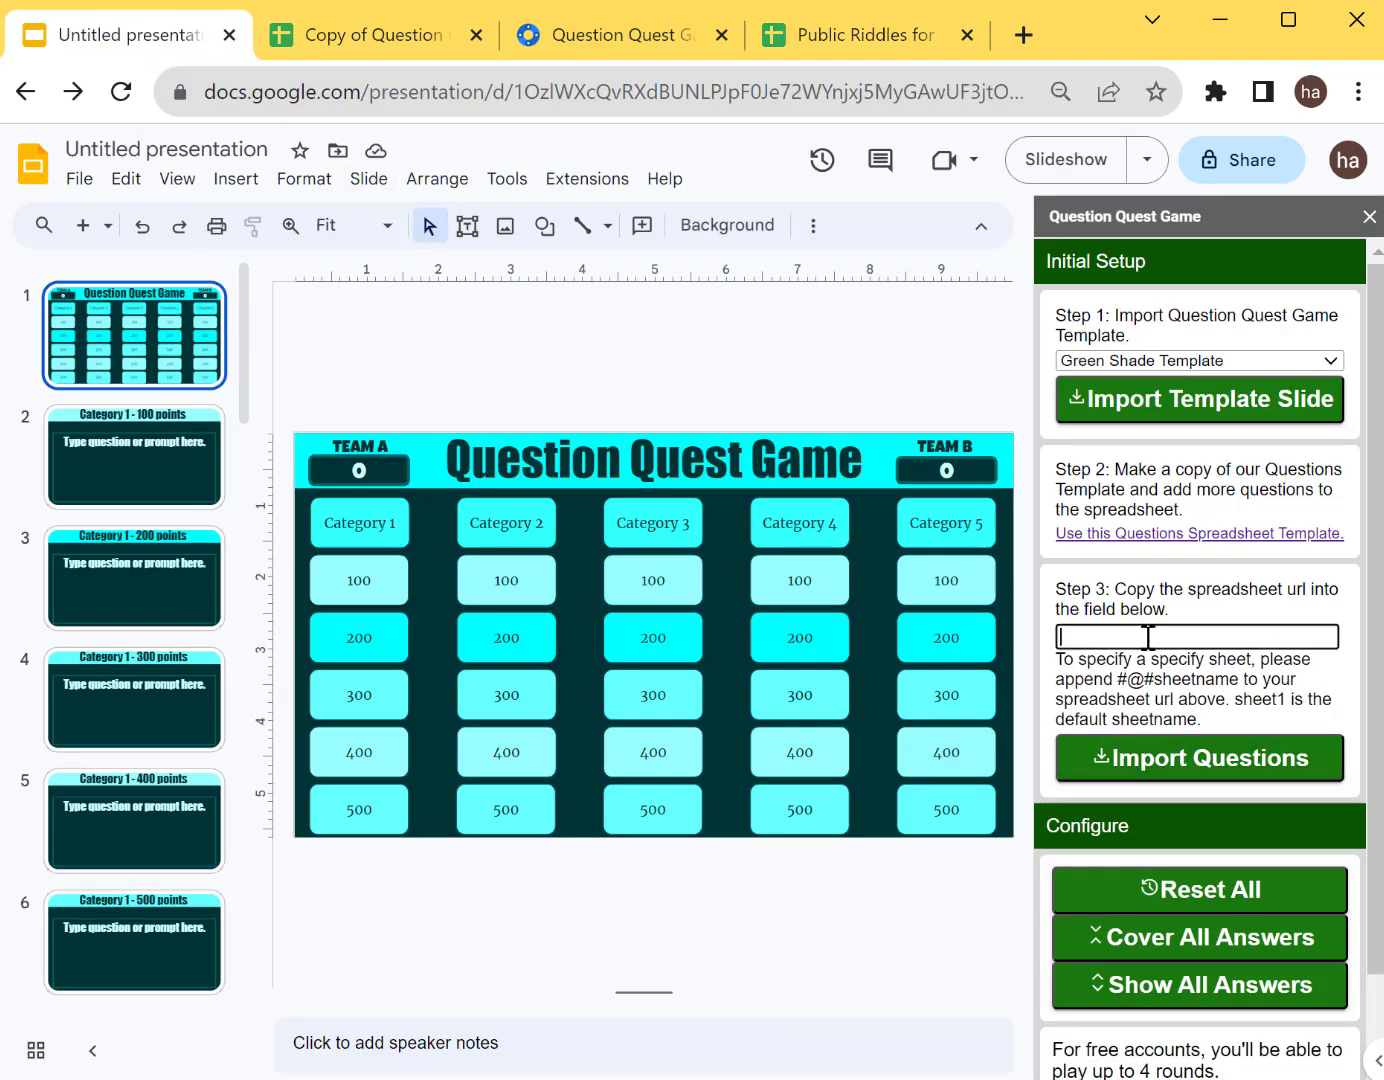
{"action": "key", "text": "ctrl+v"}
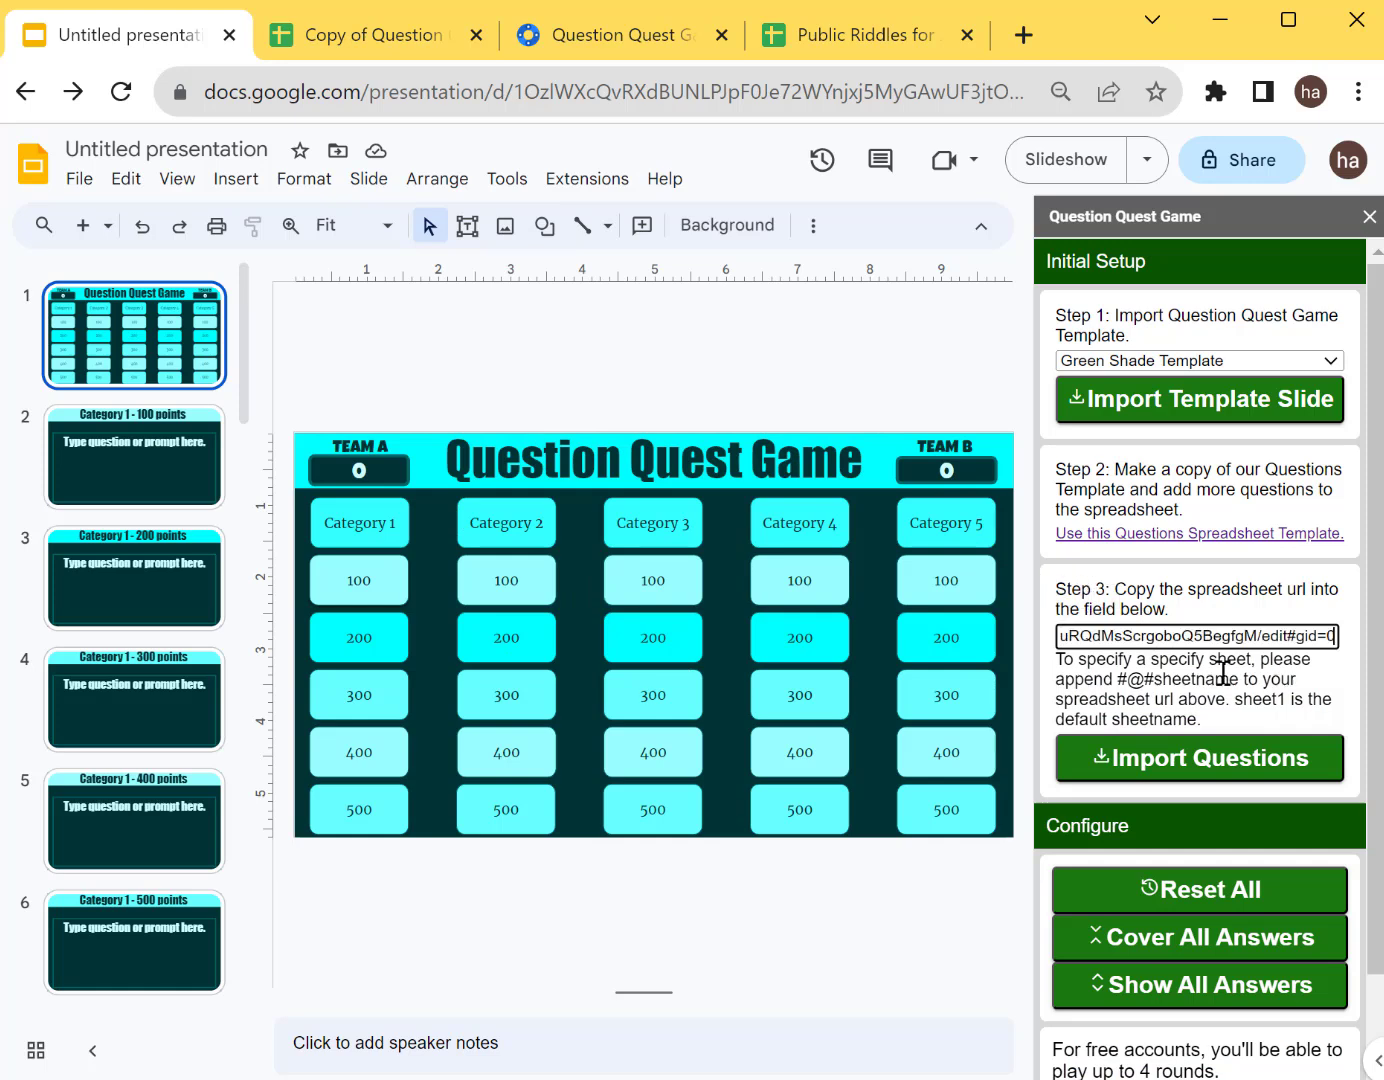
{"action": "left_click", "coordinate": [1163, 776]}
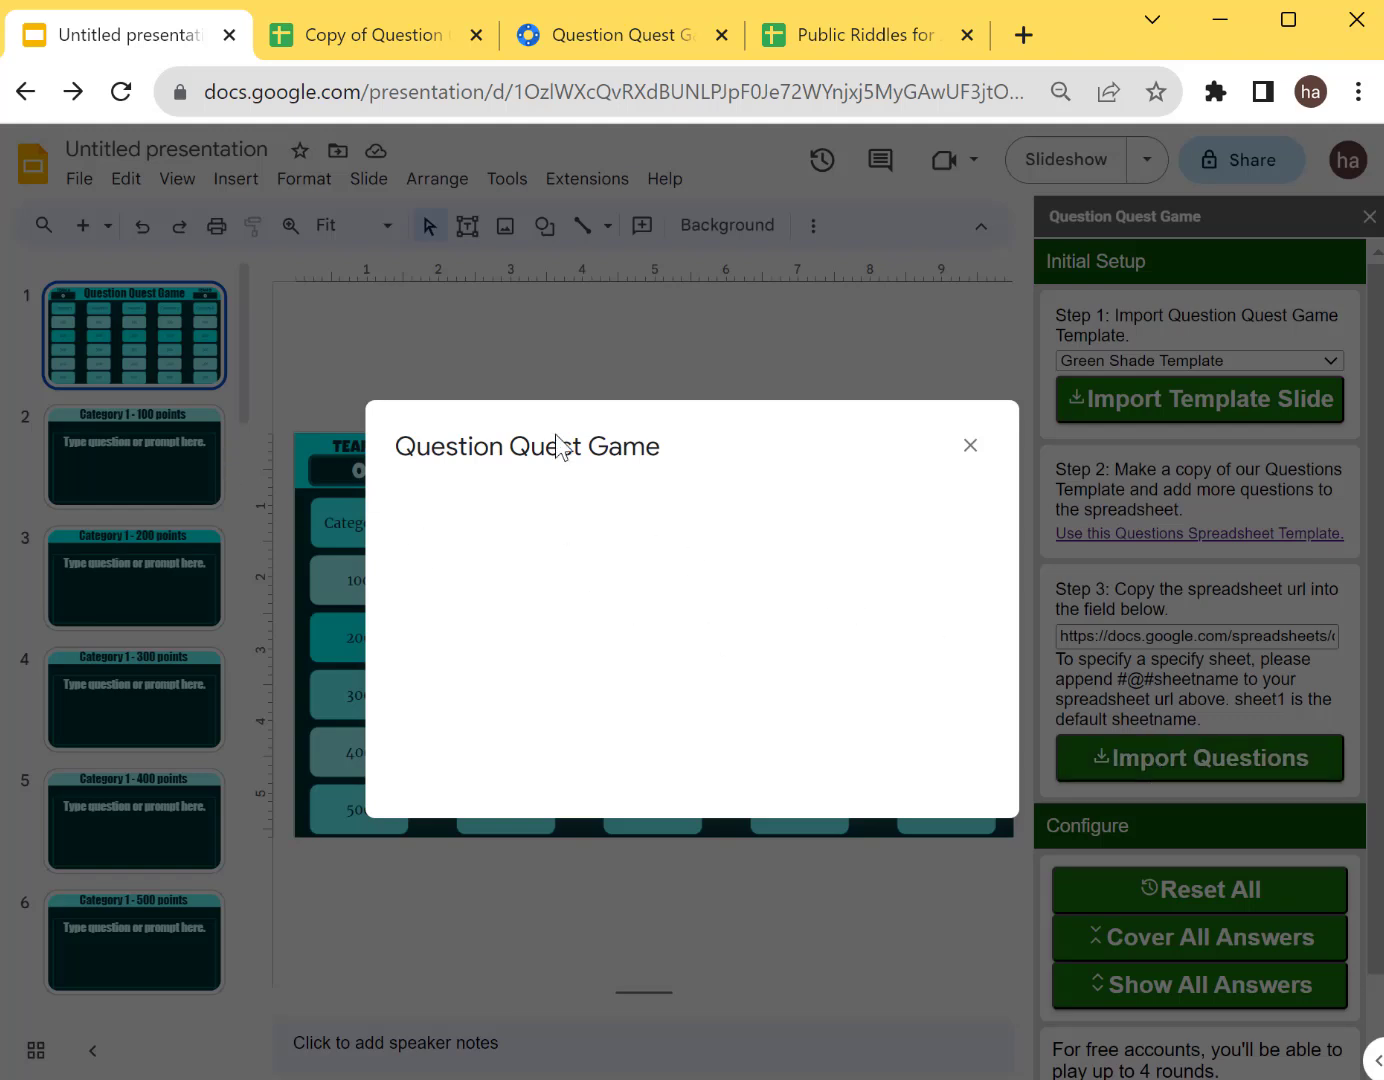
- Dismiss the import message and correct 'holdes' to 'holes' on the 100-point riddle slide
{"action": "left_click", "coordinate": [970, 445]}
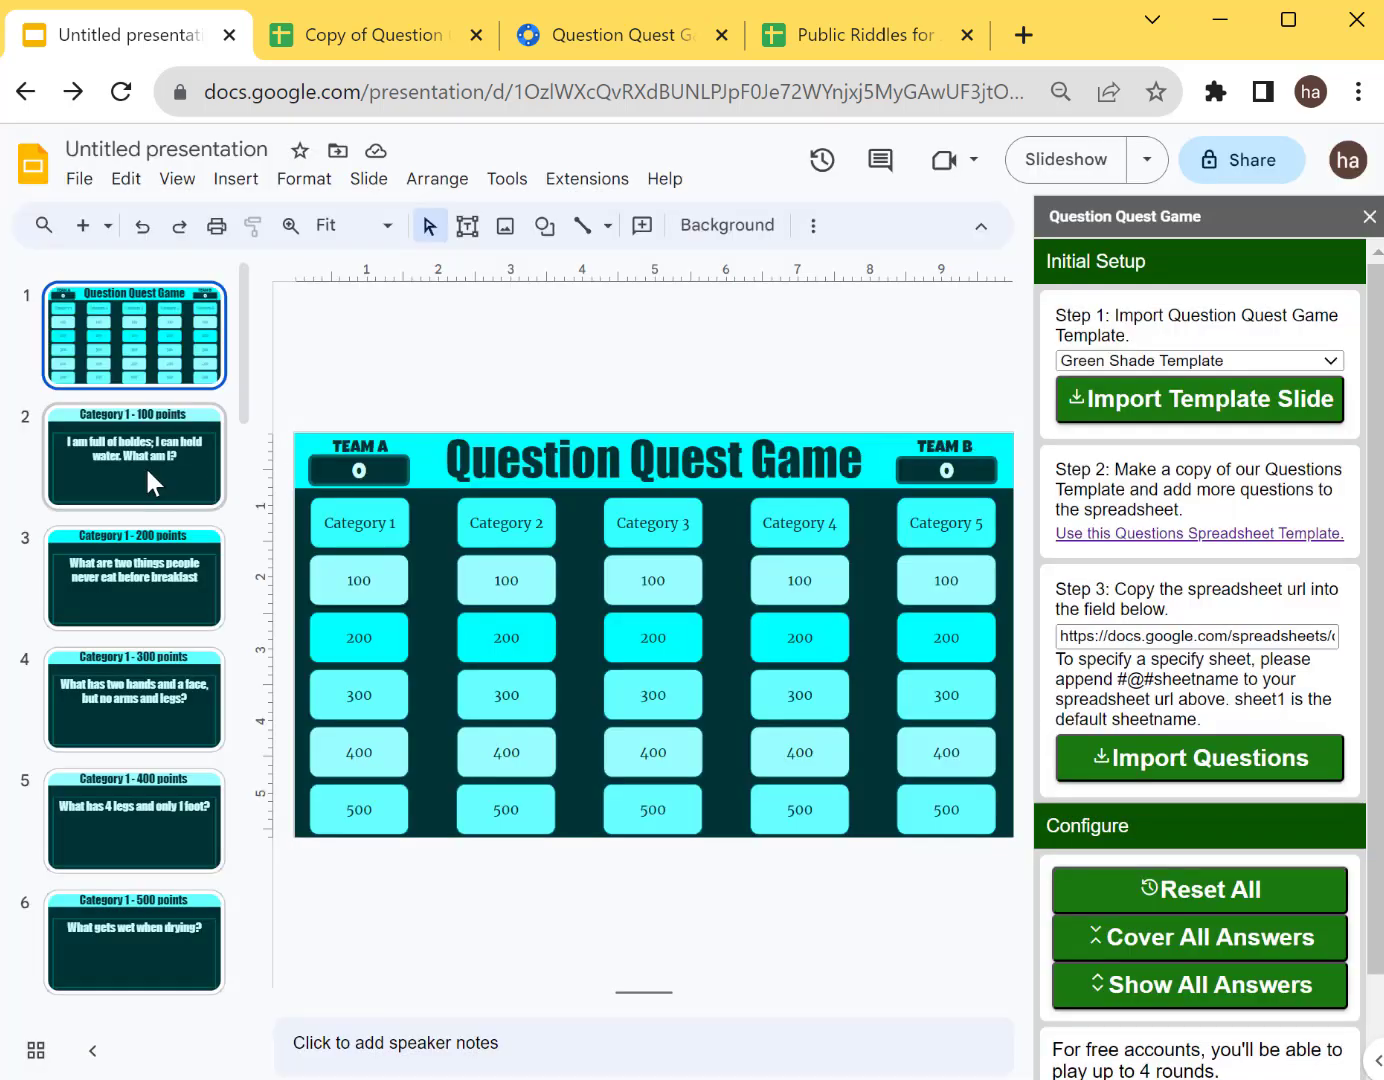
{"action": "left_click", "coordinate": [141, 476]}
{"action": "left_click", "coordinate": [126, 597]}
{"action": "left_click", "coordinate": [114, 707]}
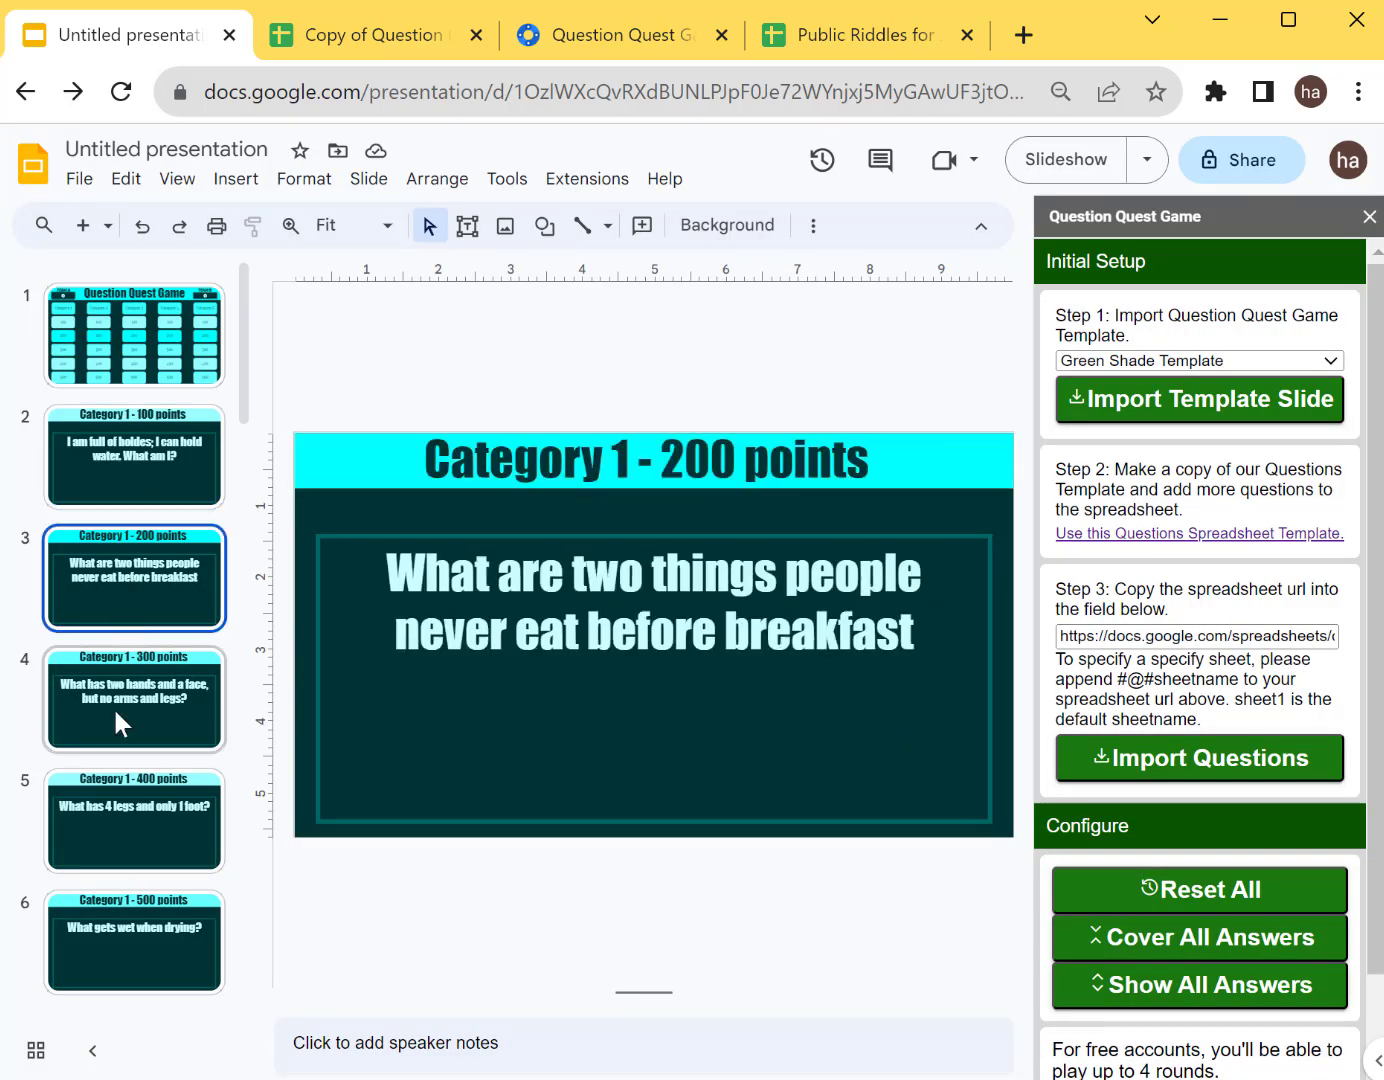
{"action": "left_click", "coordinate": [141, 473]}
{"action": "left_click", "coordinate": [696, 574]}
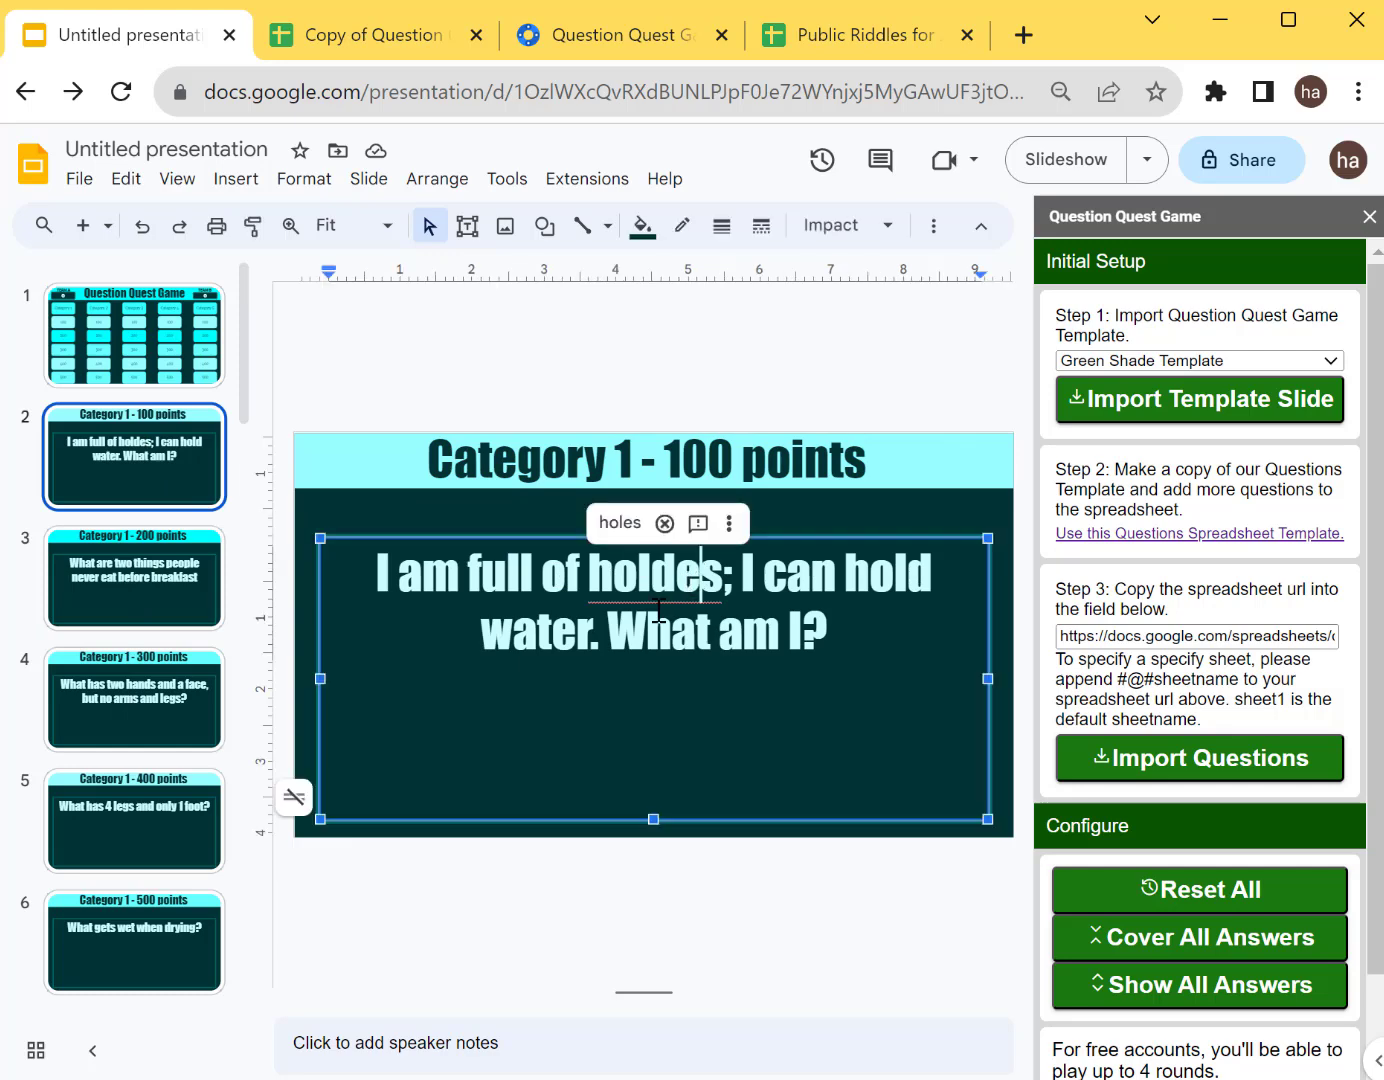
{"action": "key", "text": "Left"}
{"action": "key", "text": "Left"}
{"action": "key", "text": "Delete"}
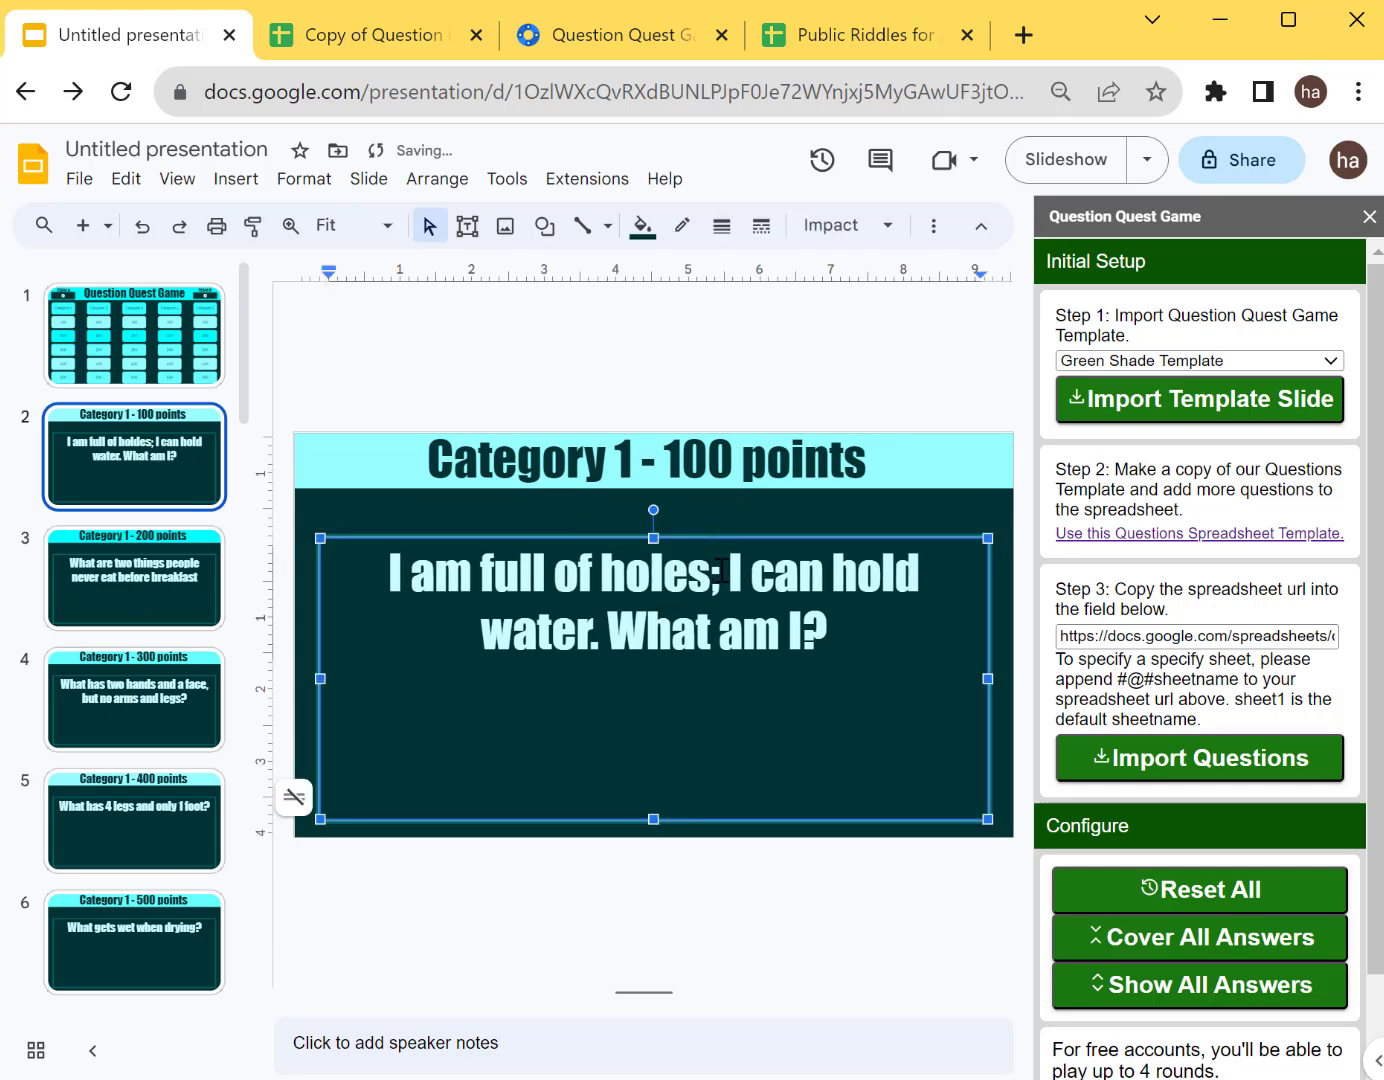
- Review the 100-, 200-, 300- and 400-point riddle slides
{"action": "left_click", "coordinate": [136, 699]}
{"action": "left_click", "coordinate": [138, 848]}
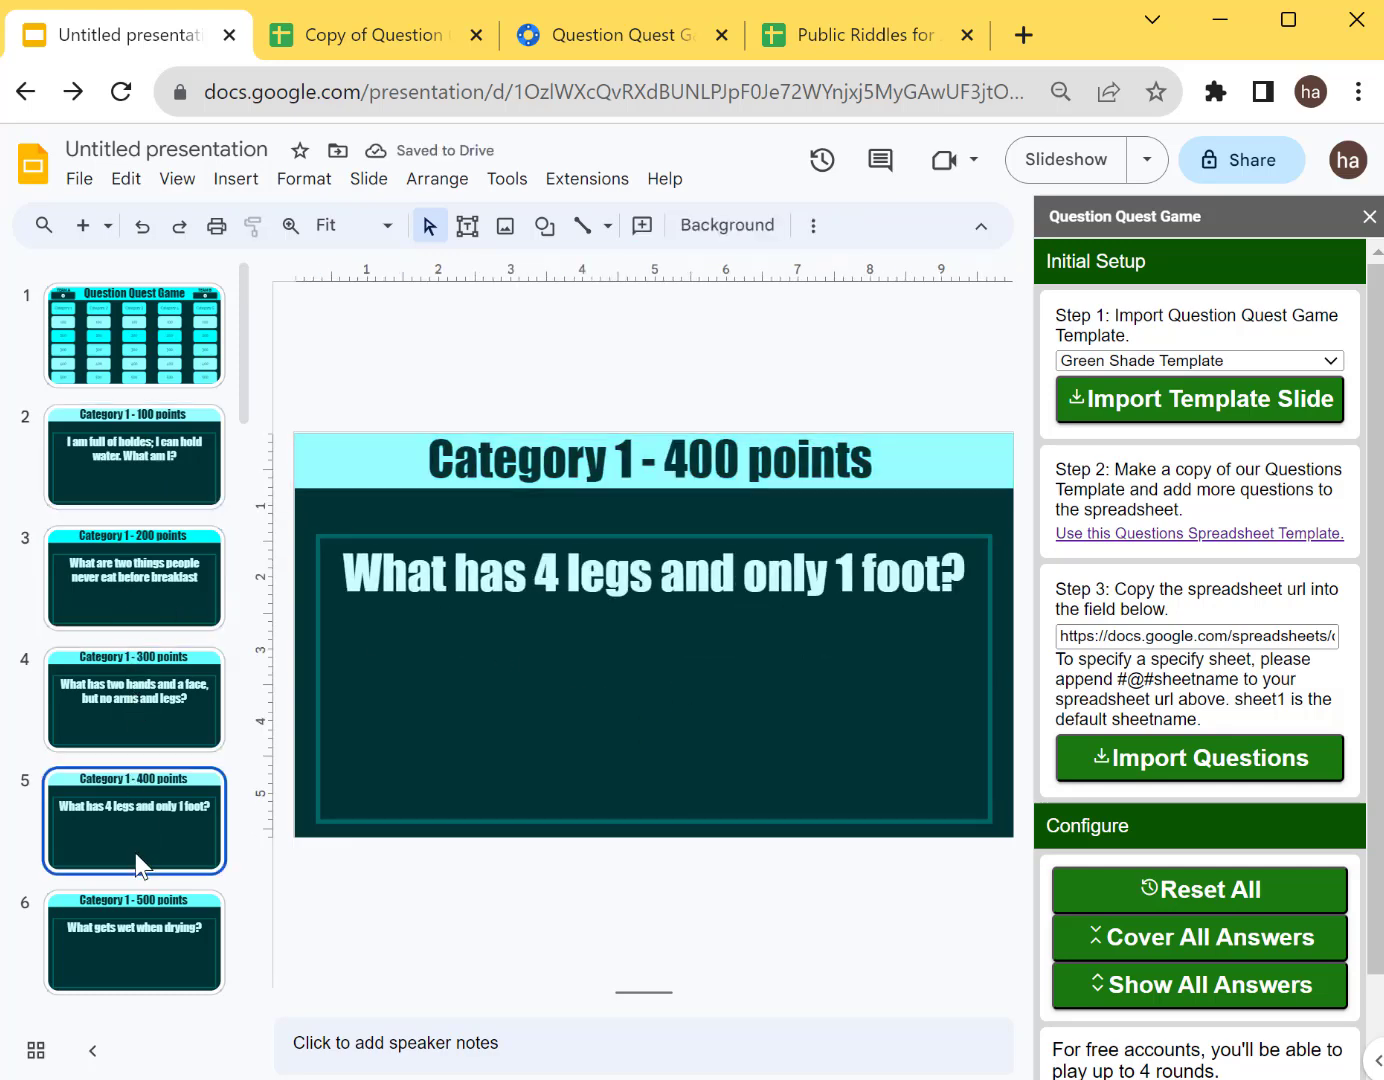
{"action": "left_click", "coordinate": [148, 711]}
{"action": "left_click", "coordinate": [167, 593]}
{"action": "left_click", "coordinate": [180, 448]}
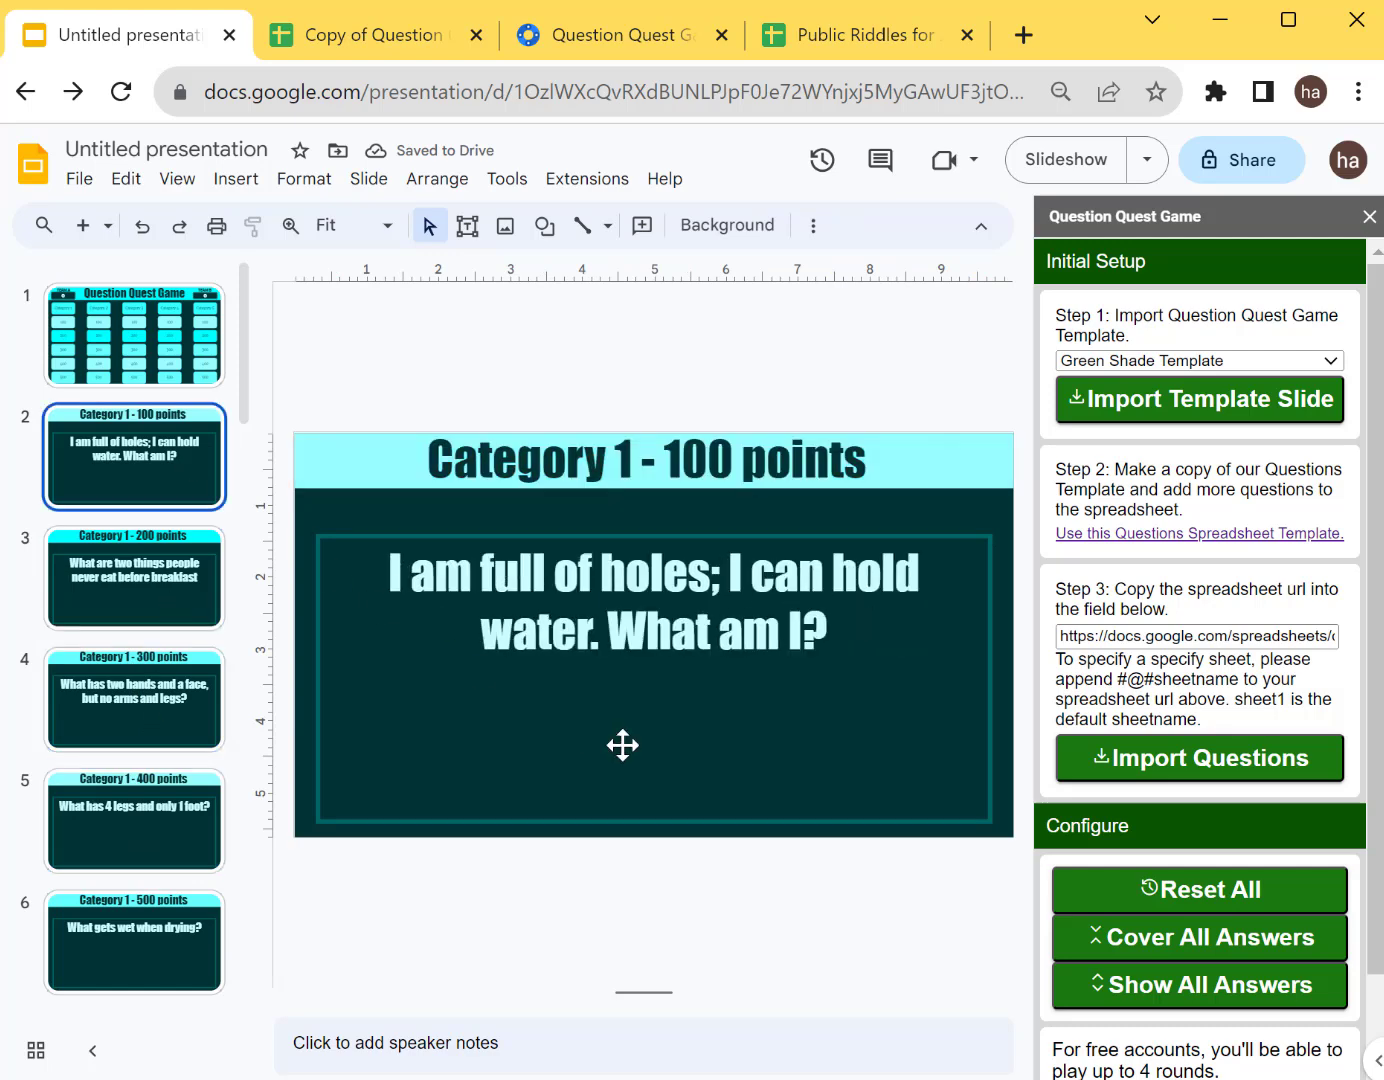
{"action": "left_click", "coordinate": [114, 615]}
{"action": "left_click", "coordinate": [137, 736]}
{"action": "left_click", "coordinate": [153, 795]}
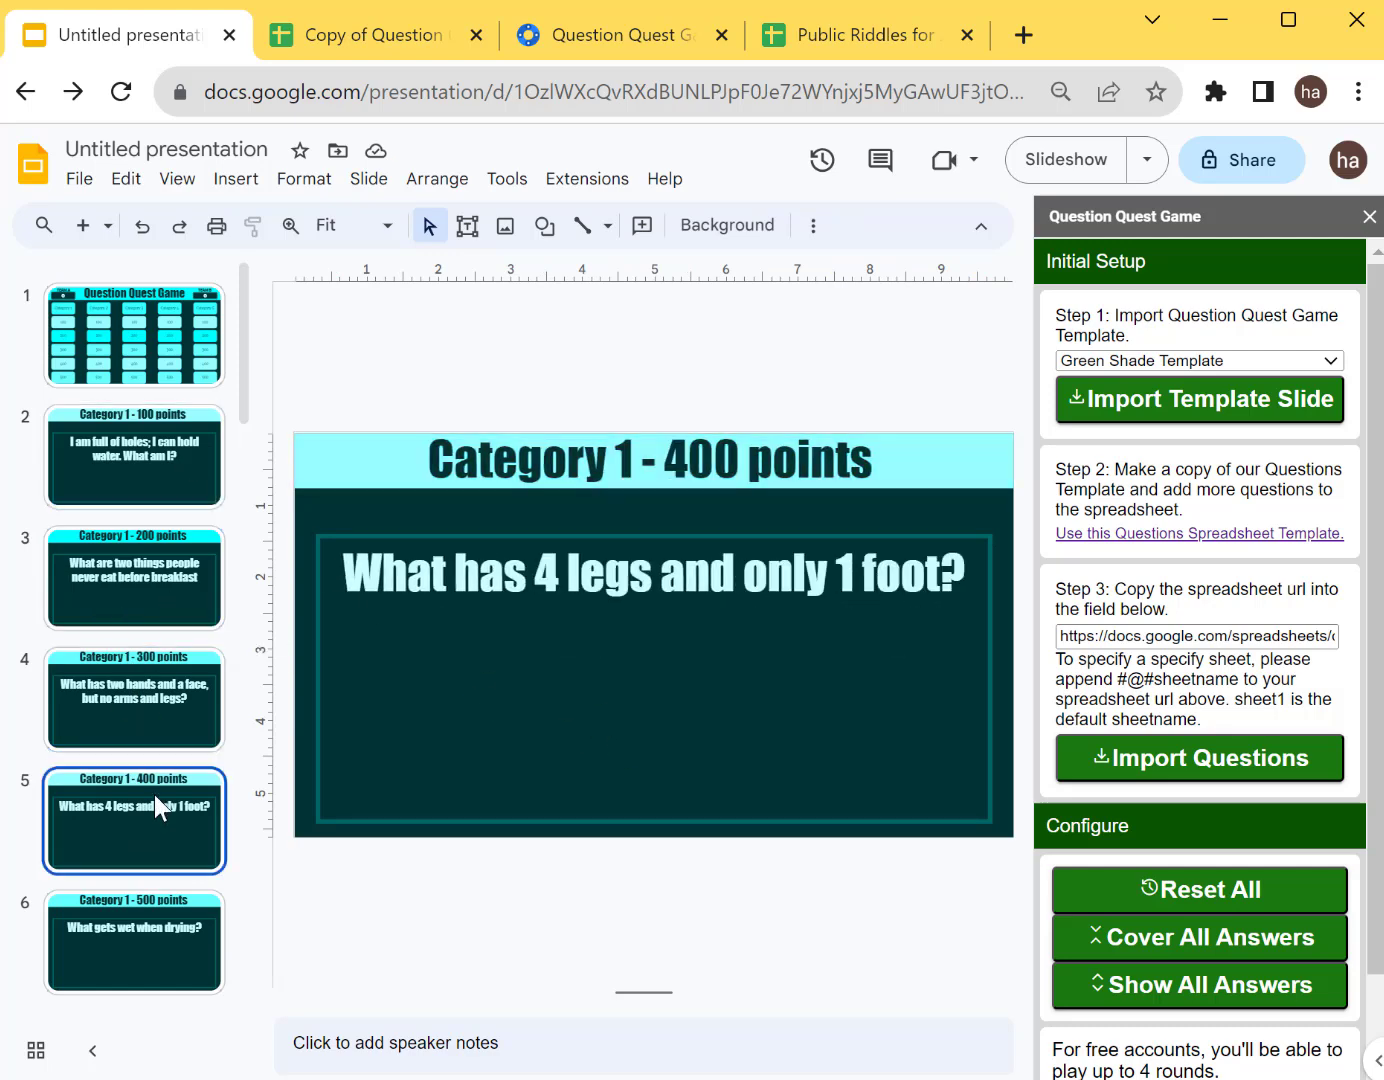
{"action": "scroll", "coordinate": [213, 809], "scroll_direction": "down", "scroll_amount": 1}
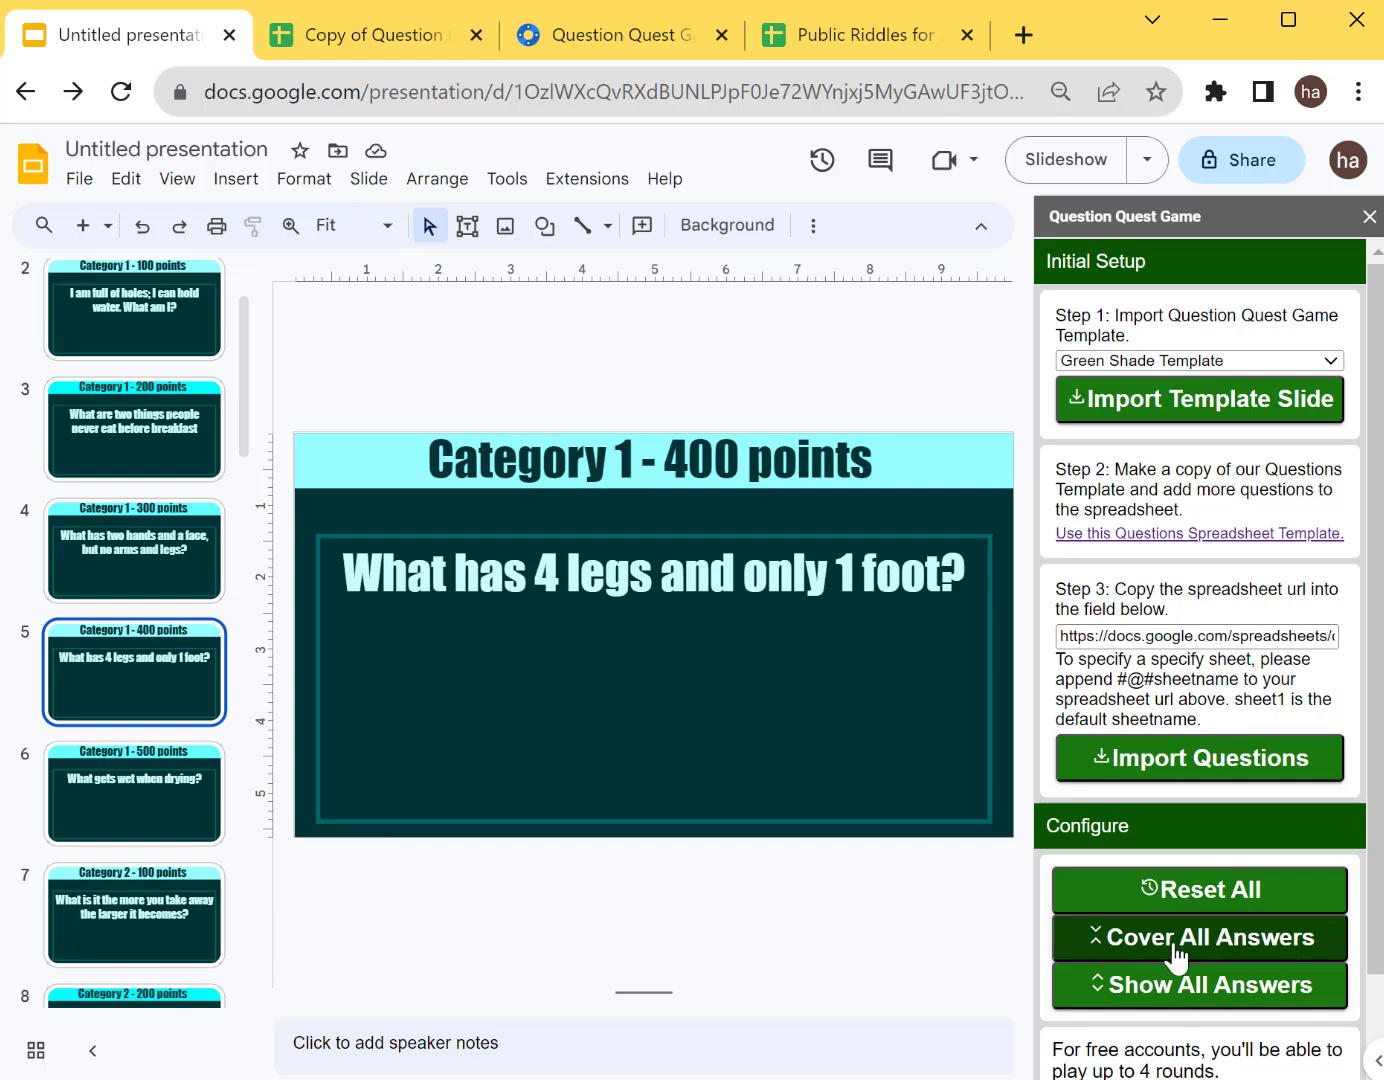
{"action": "left_click", "coordinate": [1218, 992]}
{"action": "left_click", "coordinate": [176, 442]}
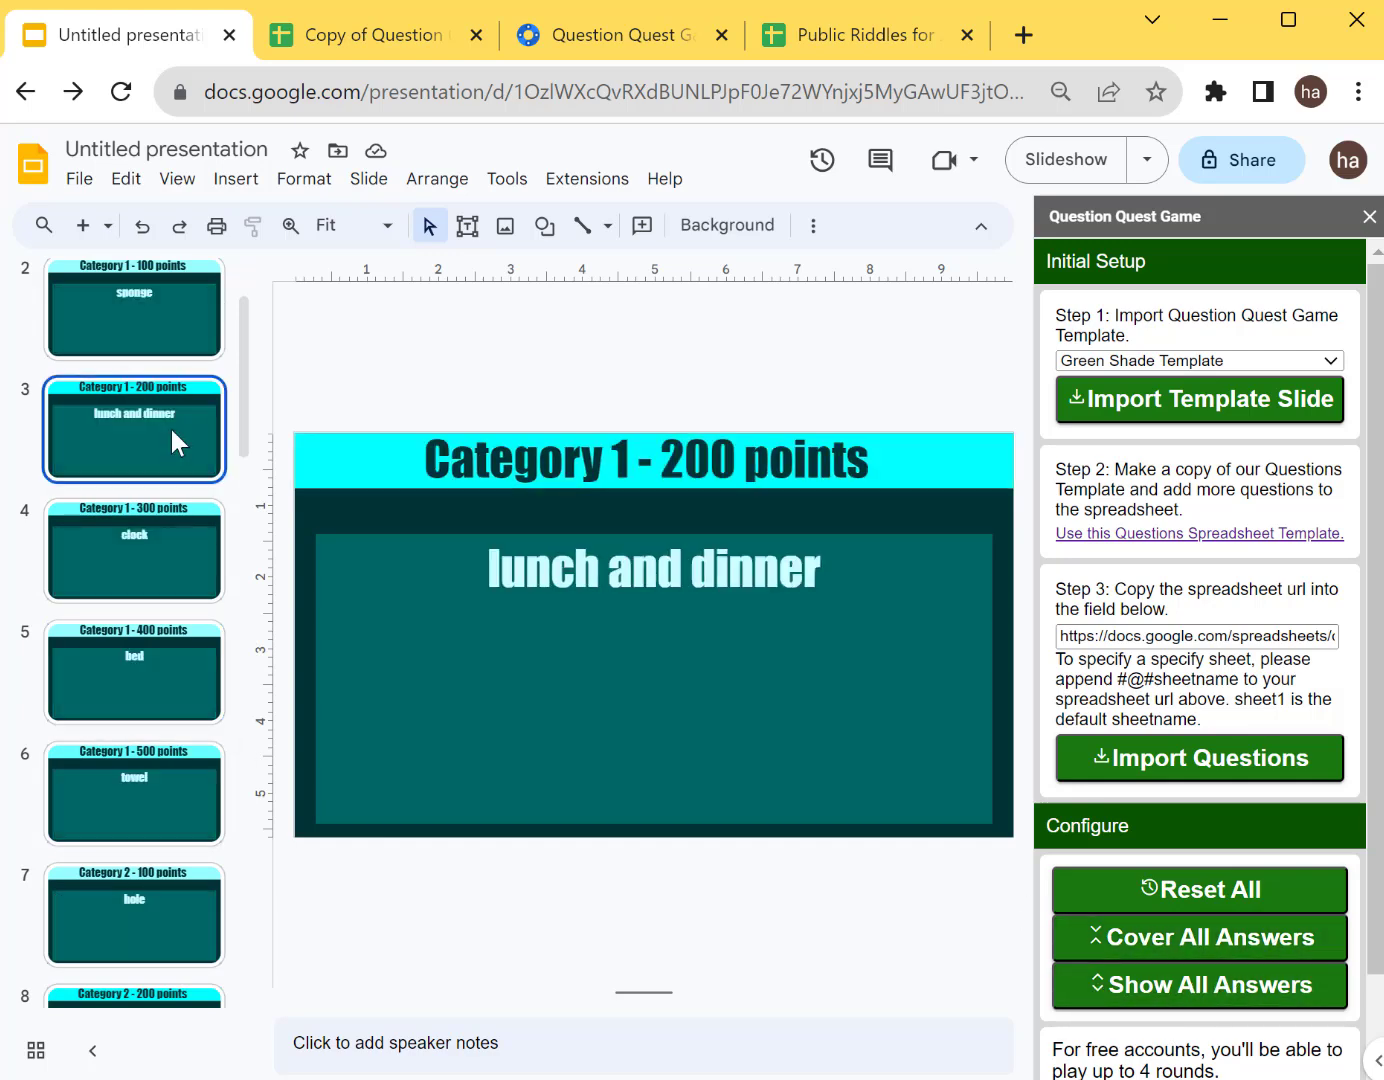
{"action": "scroll", "coordinate": [162, 445], "scroll_direction": "up", "scroll_amount": 2}
{"action": "left_click", "coordinate": [145, 492]}
{"action": "left_click", "coordinate": [140, 605]}
{"action": "left_click", "coordinate": [141, 714]}
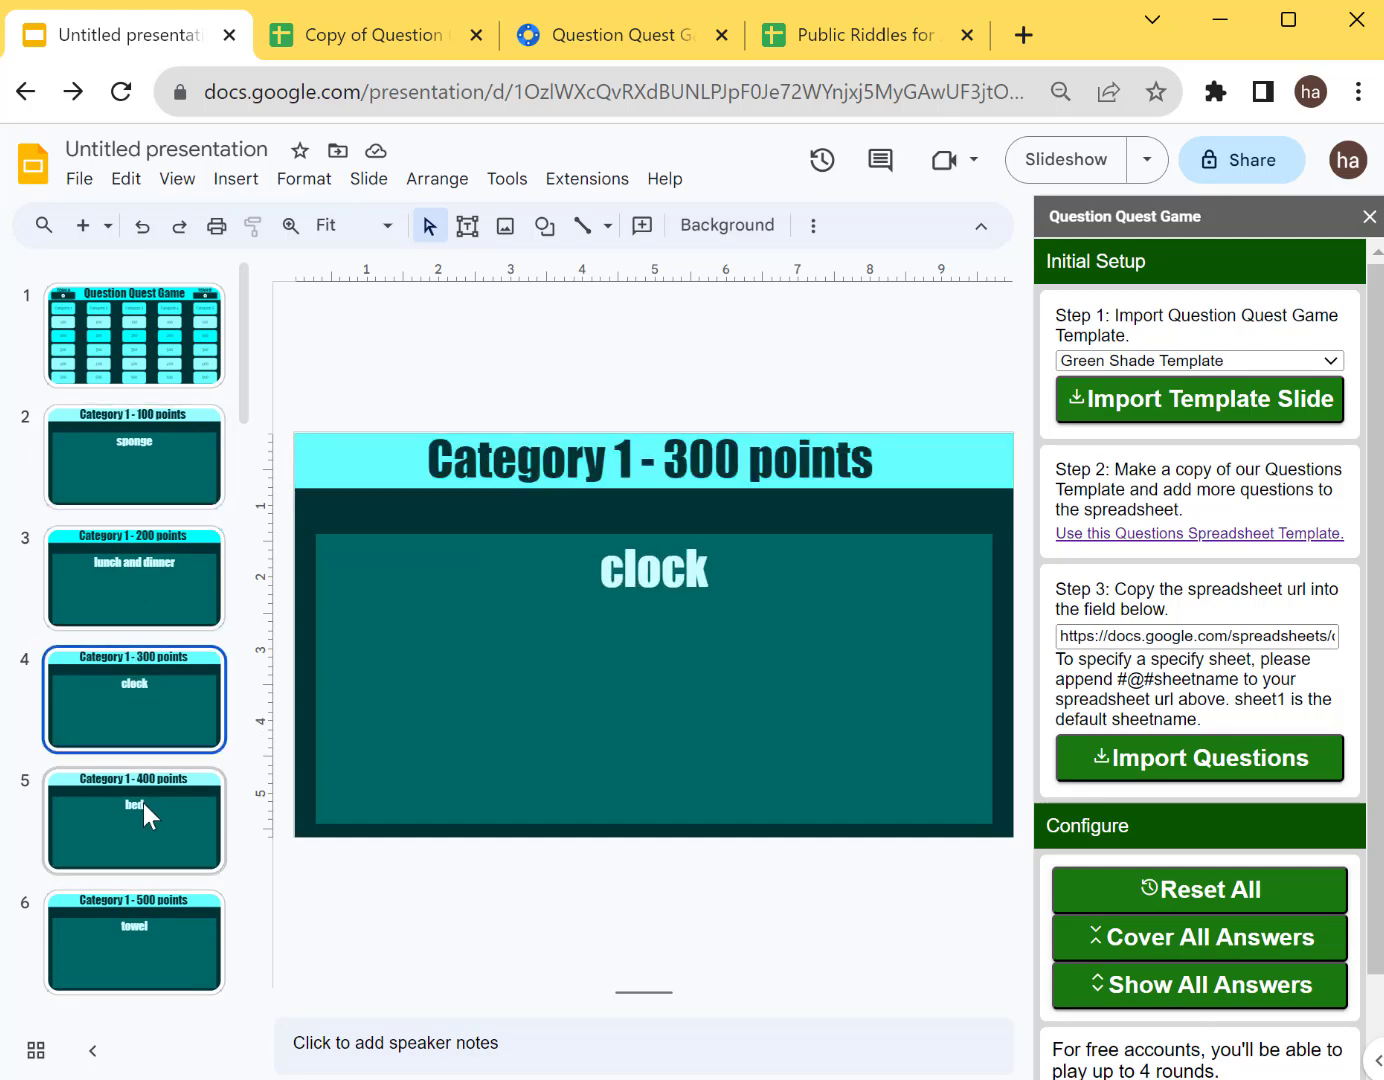
{"action": "left_click", "coordinate": [143, 804]}
{"action": "left_click", "coordinate": [158, 477]}
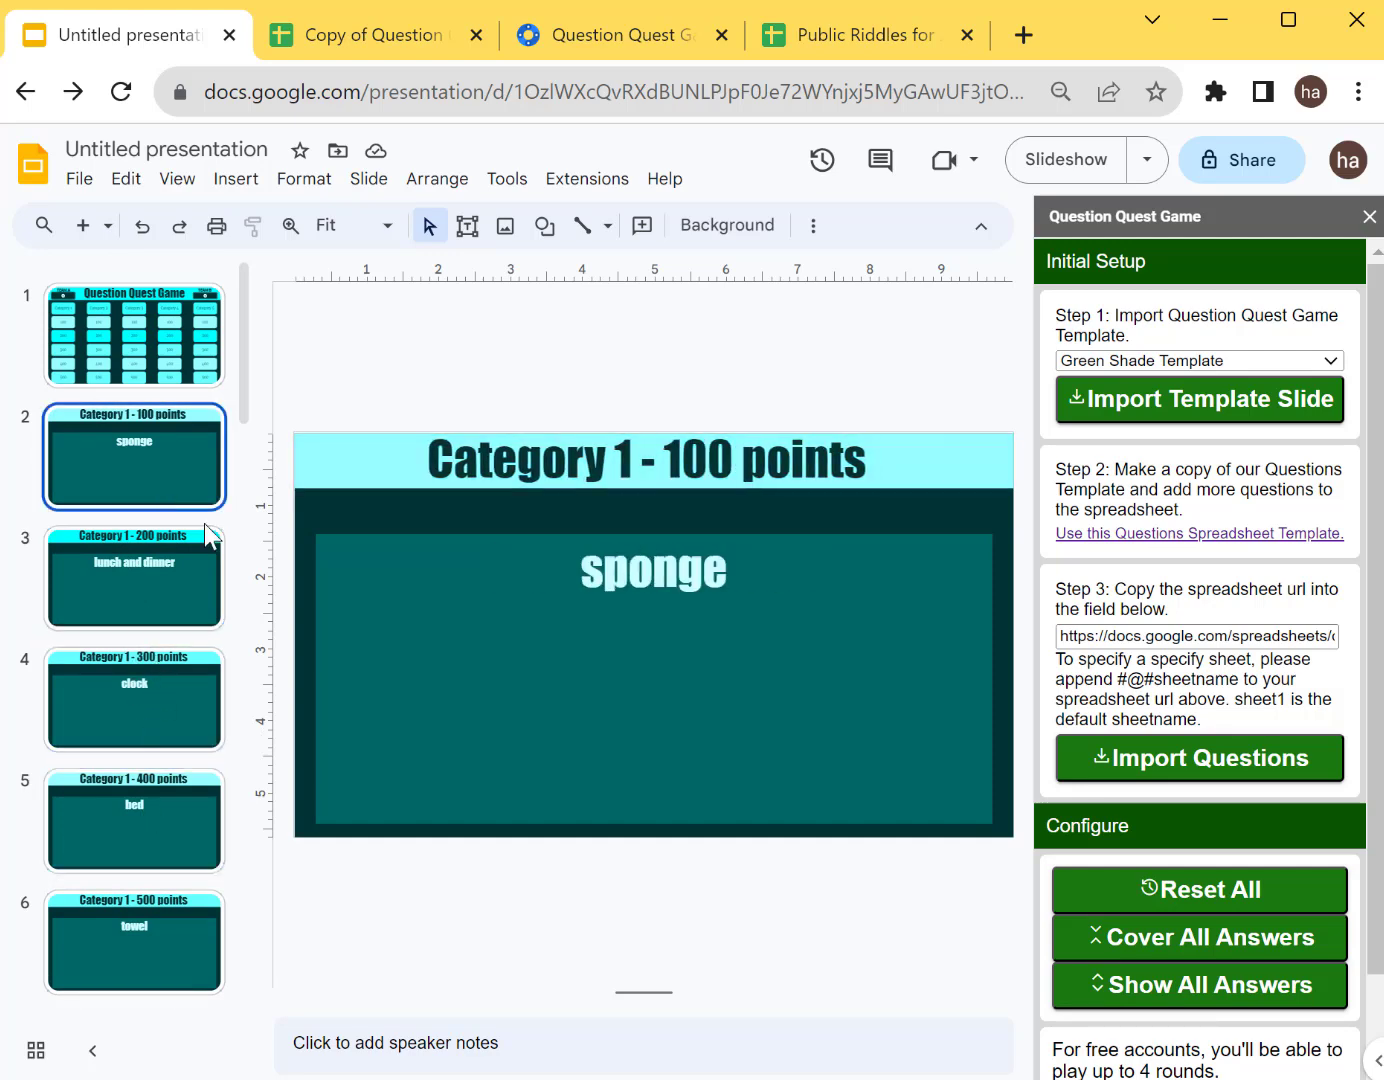
{"action": "left_click", "coordinate": [1244, 896]}
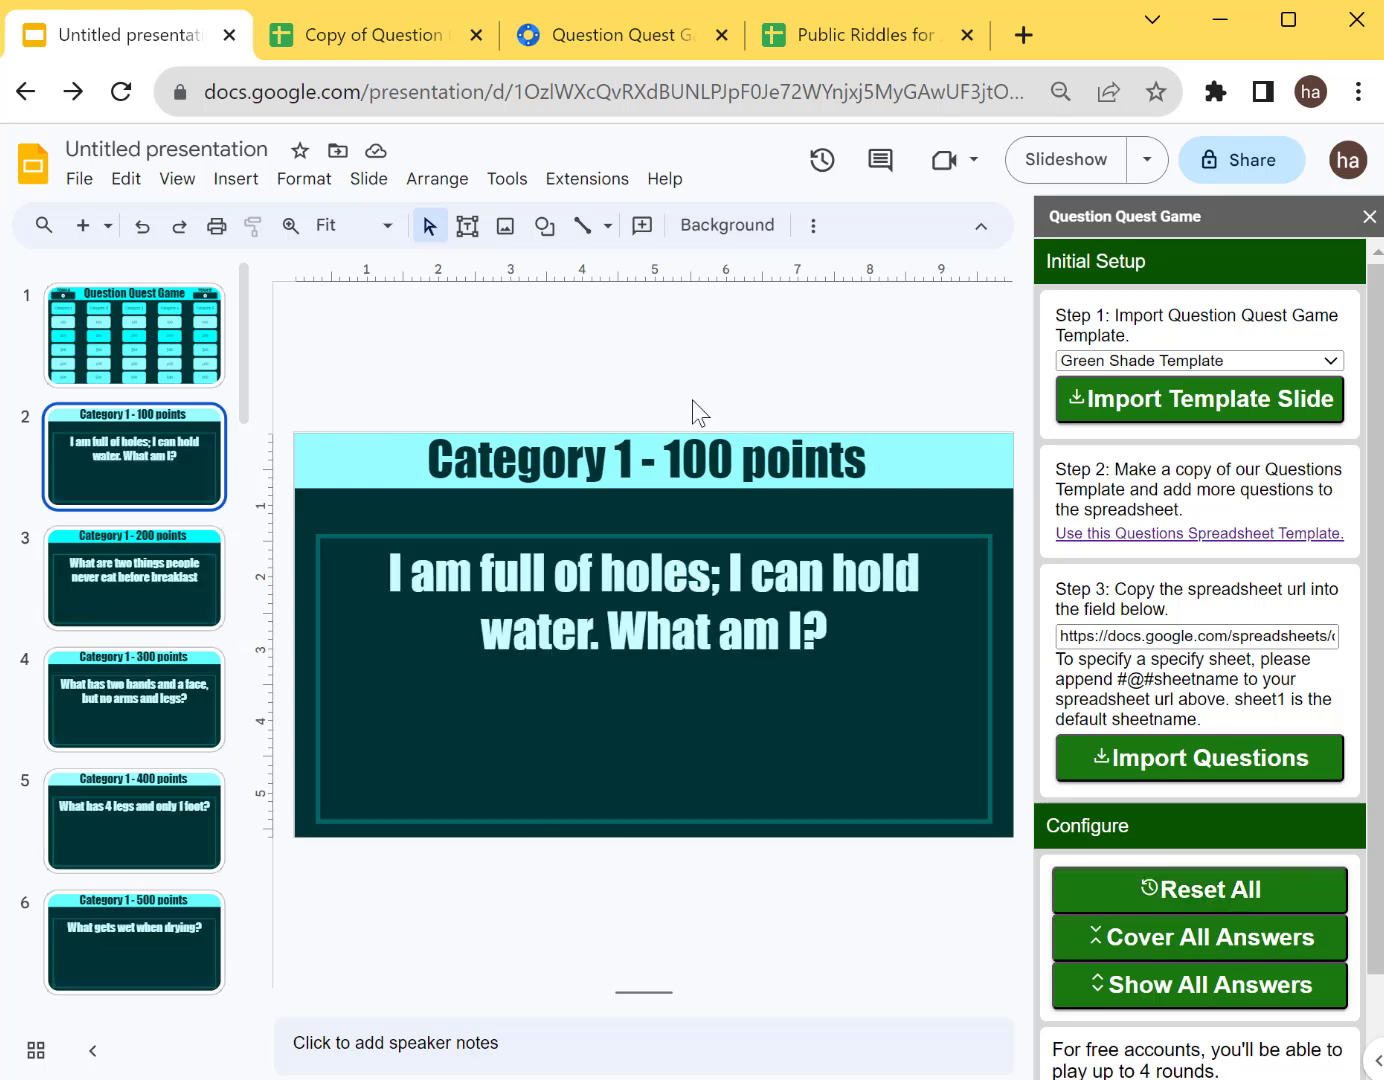
- Launch Play from Extensions > Question Quest Game to show both teams at 0
{"action": "left_click", "coordinate": [609, 196]}
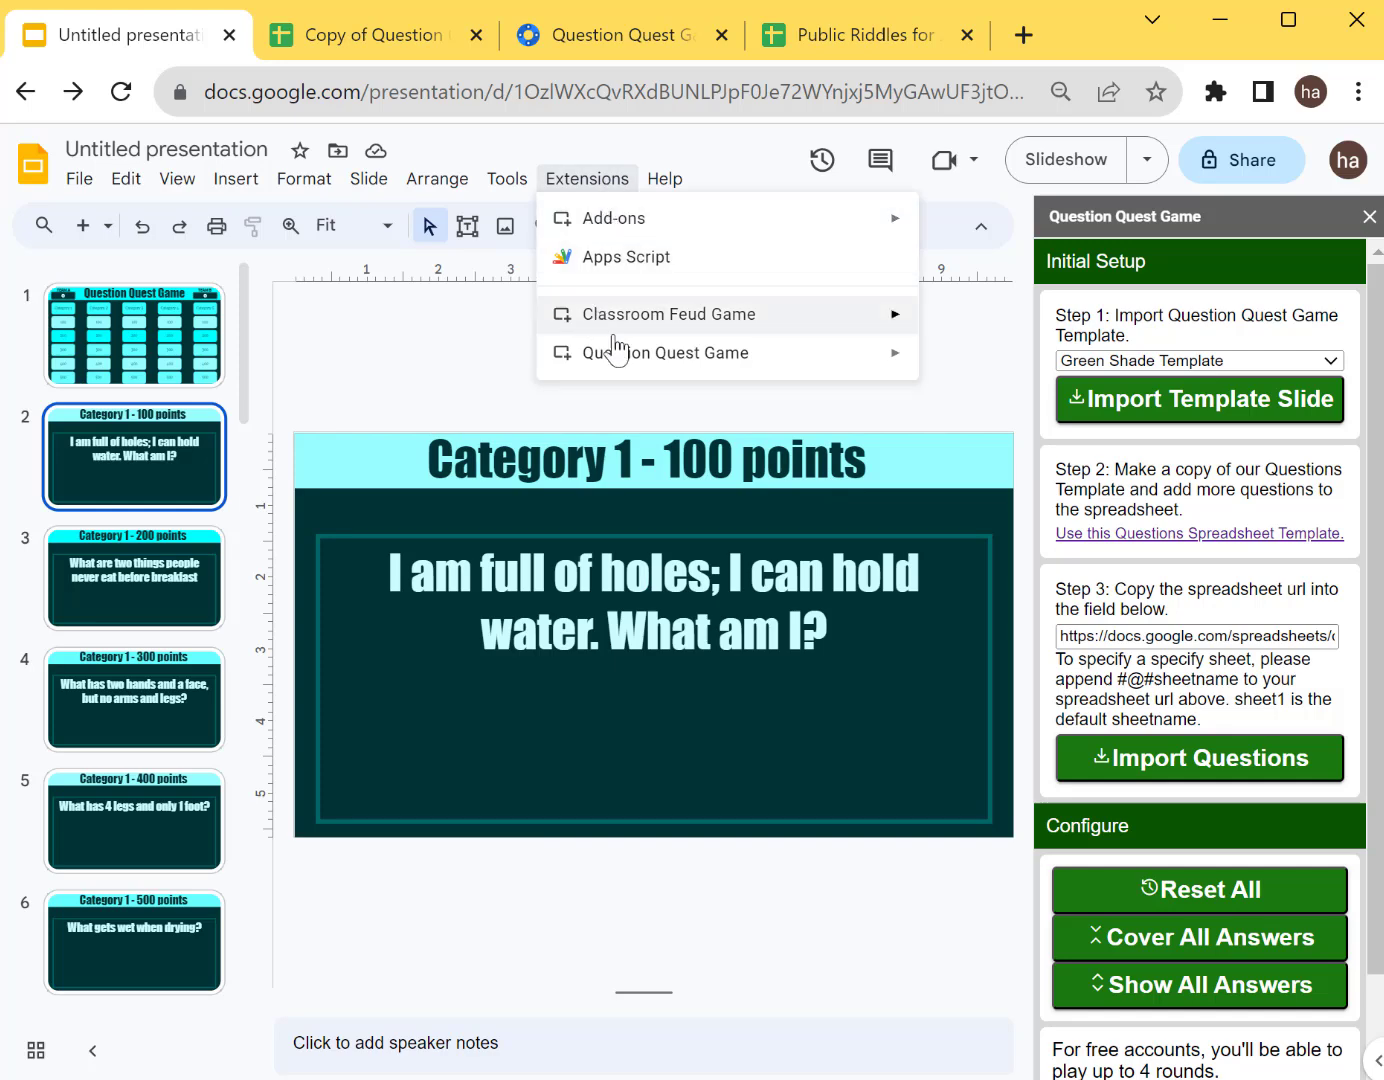
{"action": "mouse_move", "coordinate": [665, 353]}
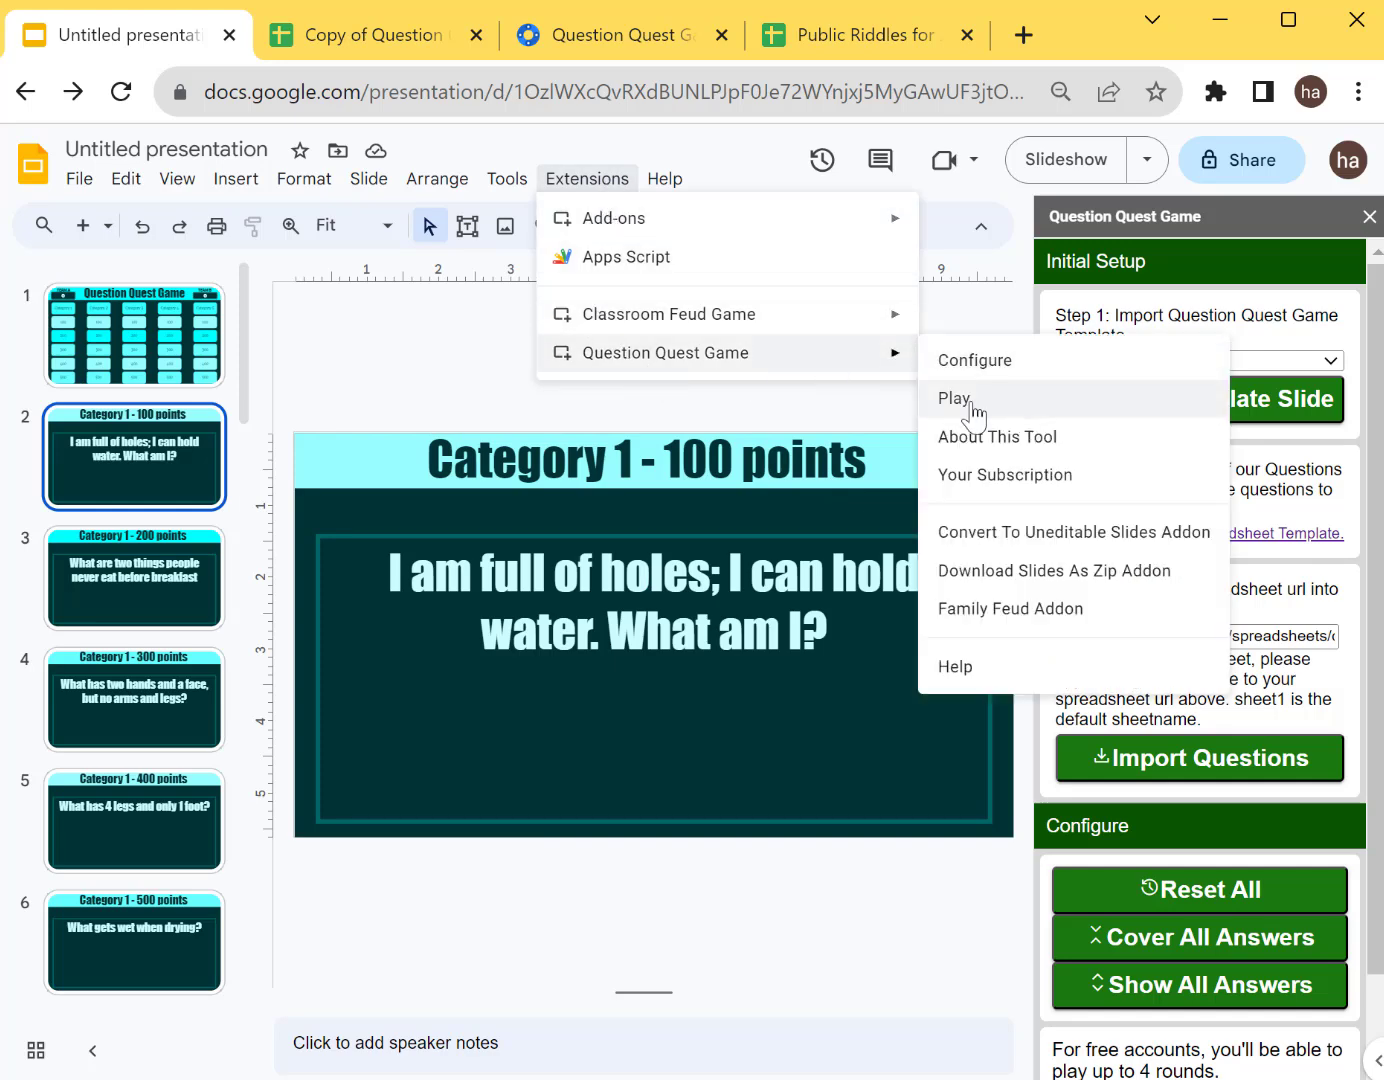
{"action": "left_click", "coordinate": [973, 409]}
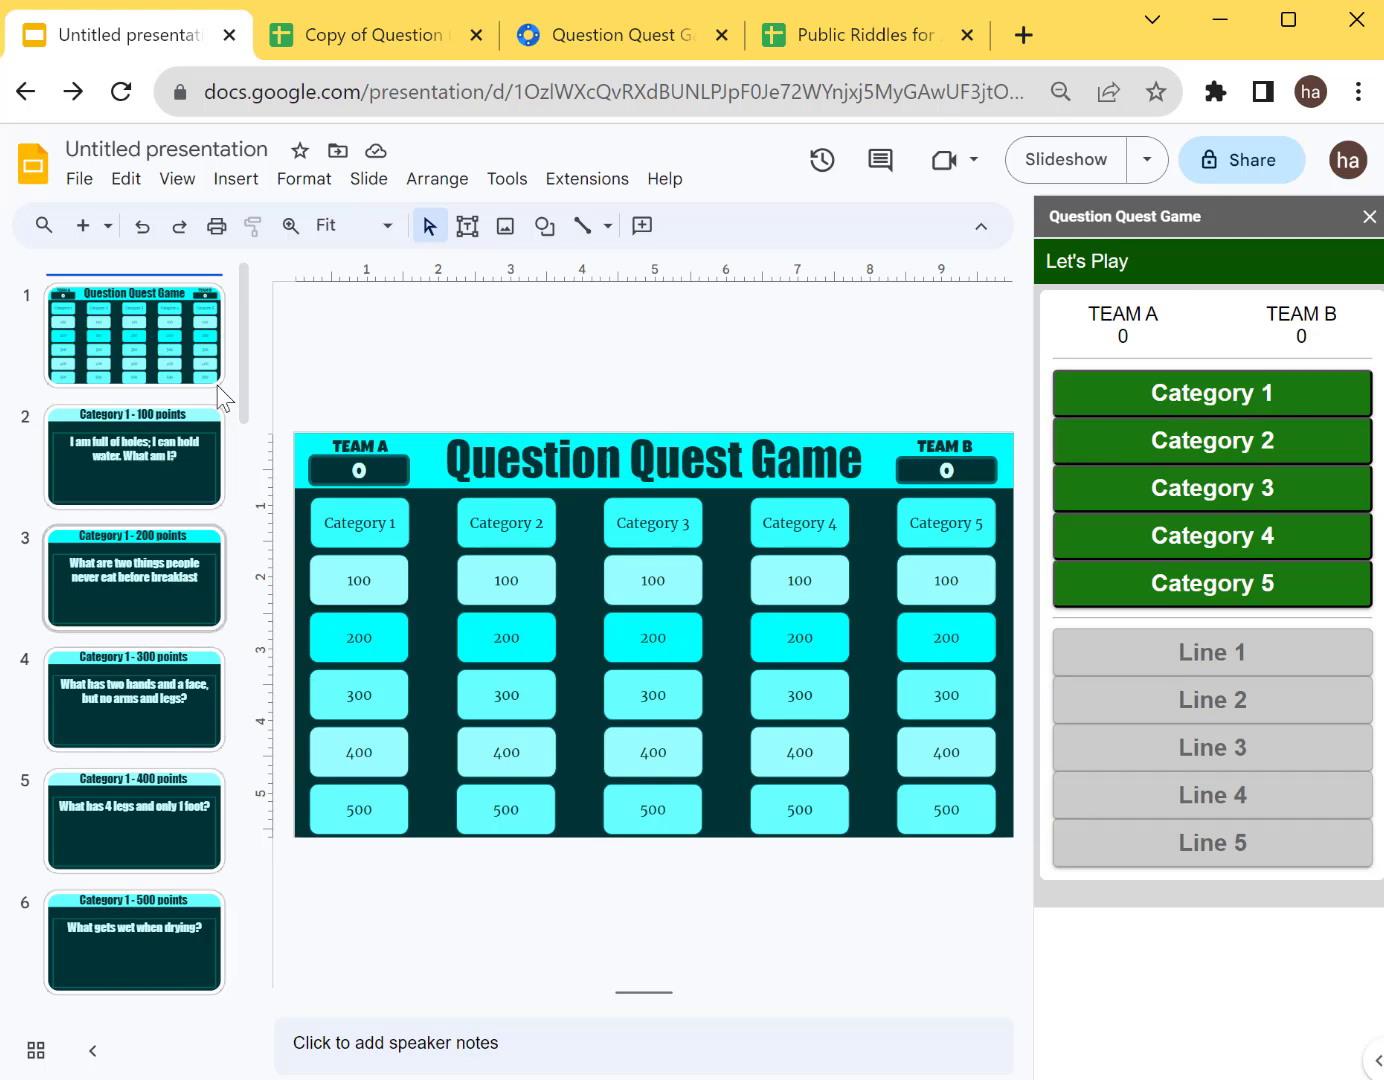
- Hide the filmstrip and menus, then pick Category 1 for 200 points in the Let's Play sidebar
{"action": "left_click", "coordinate": [92, 1050]}
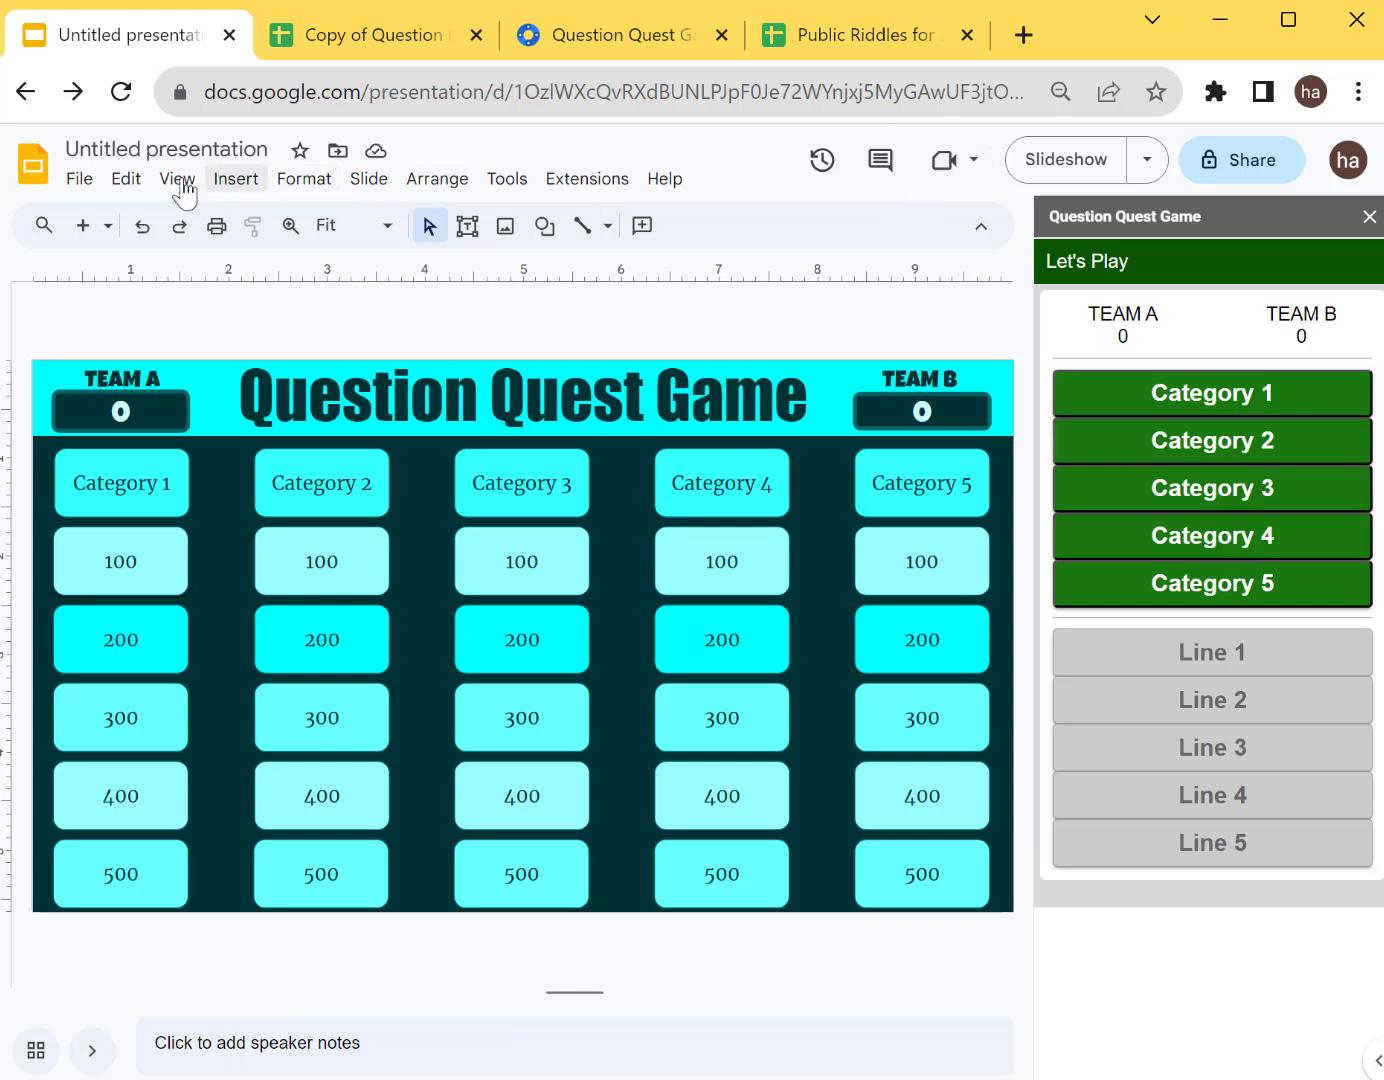
{"action": "left_click", "coordinate": [981, 226]}
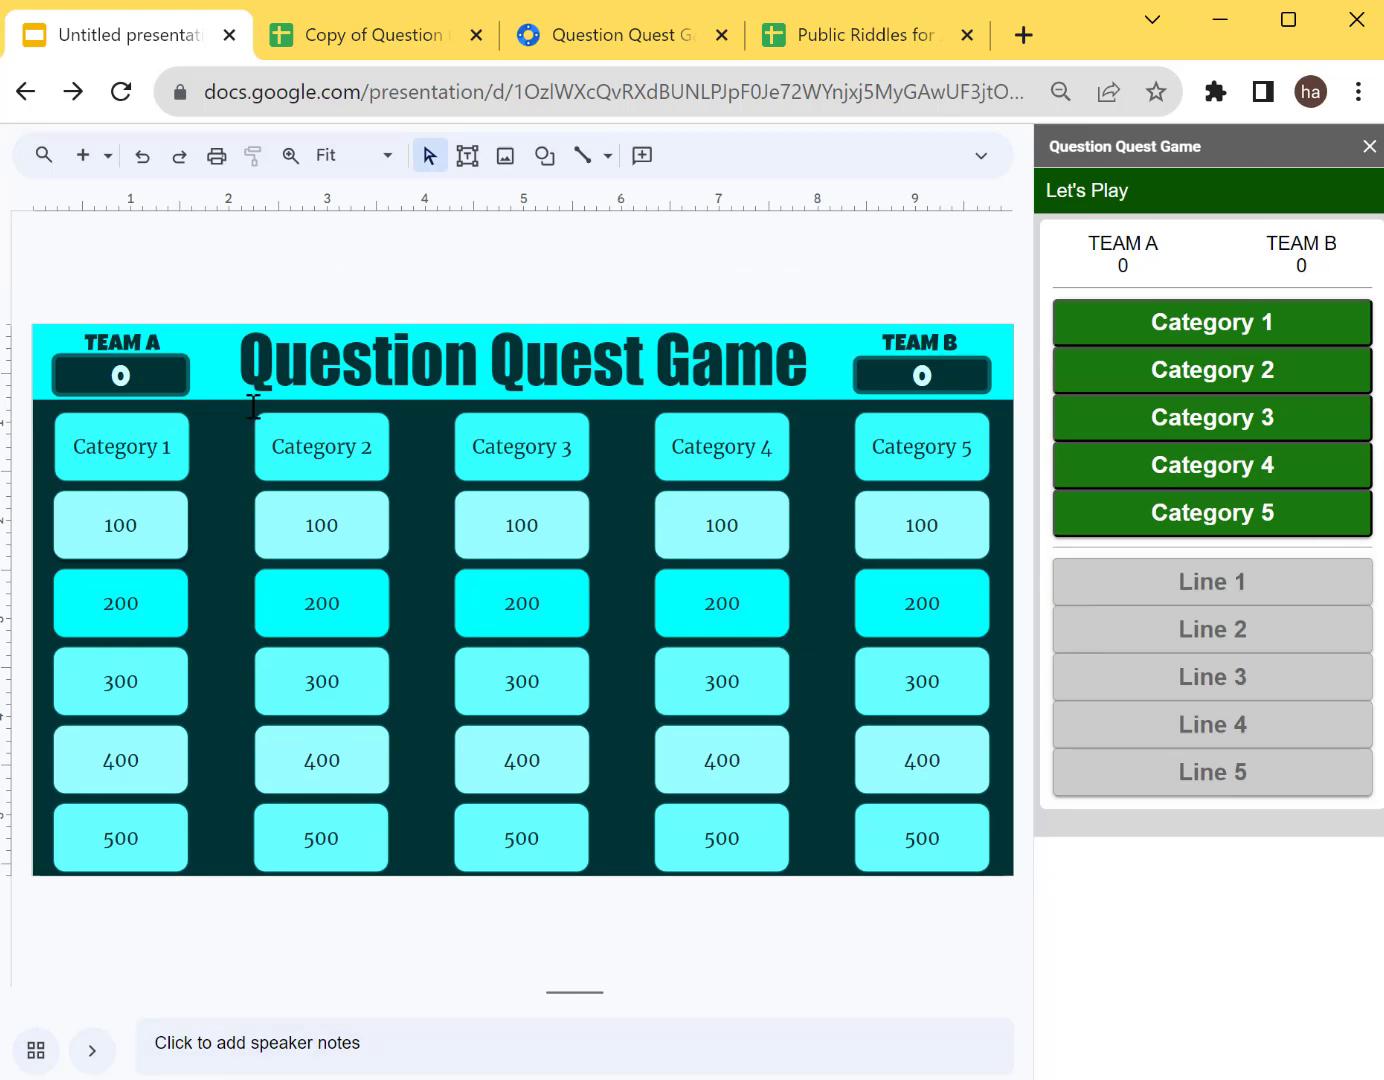
{"action": "left_click", "coordinate": [1213, 772]}
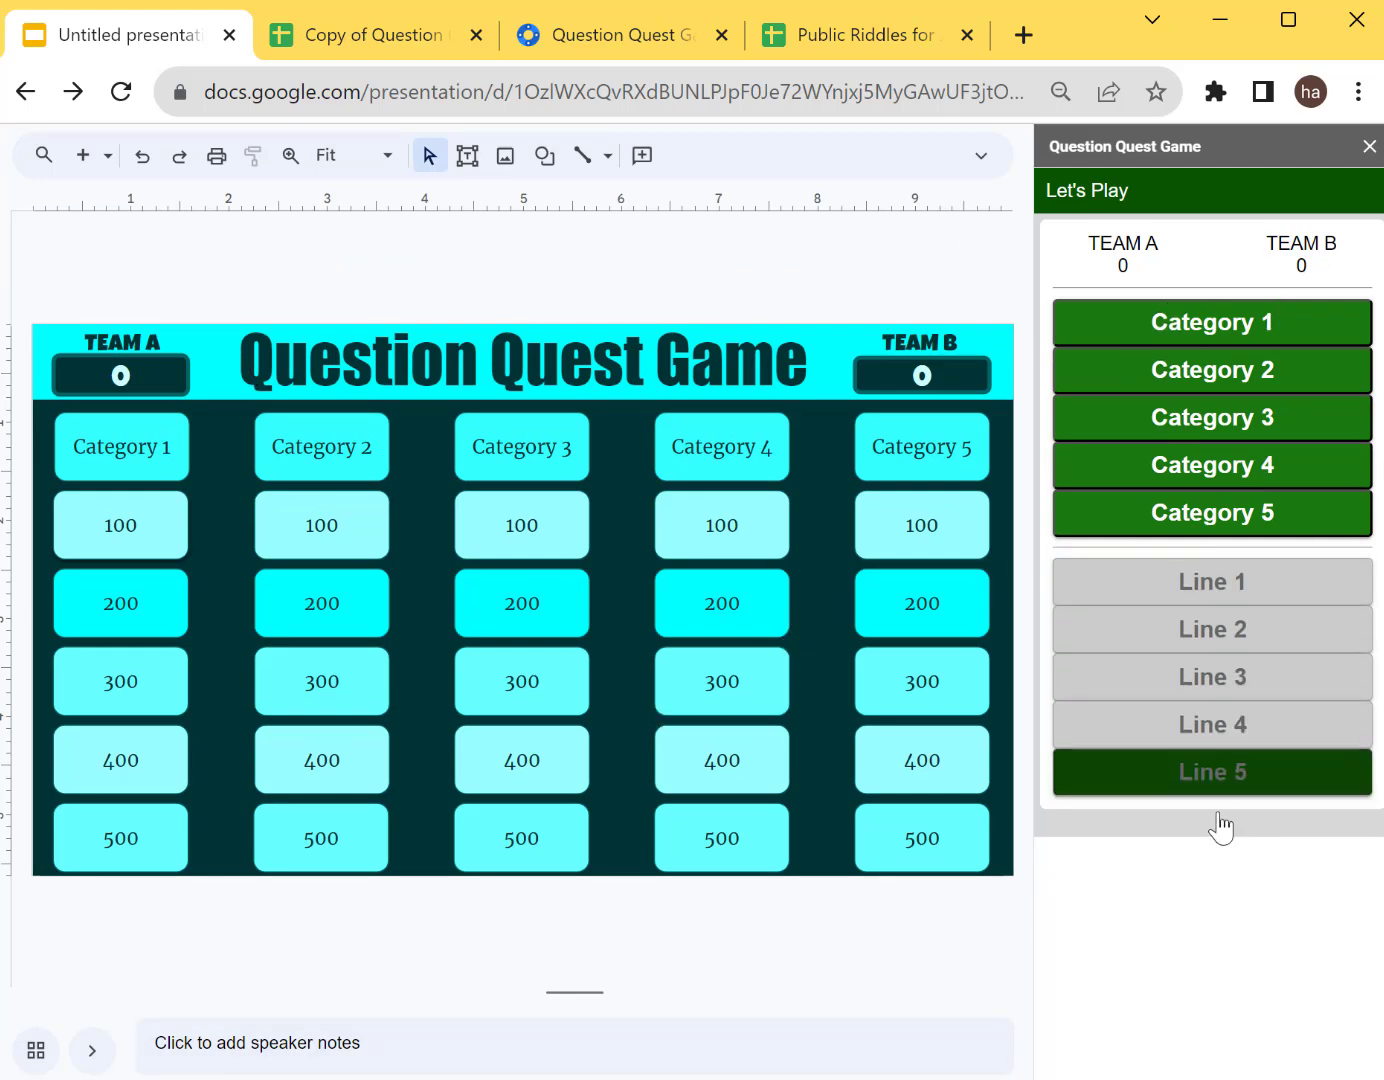
{"action": "left_click", "coordinate": [1252, 329]}
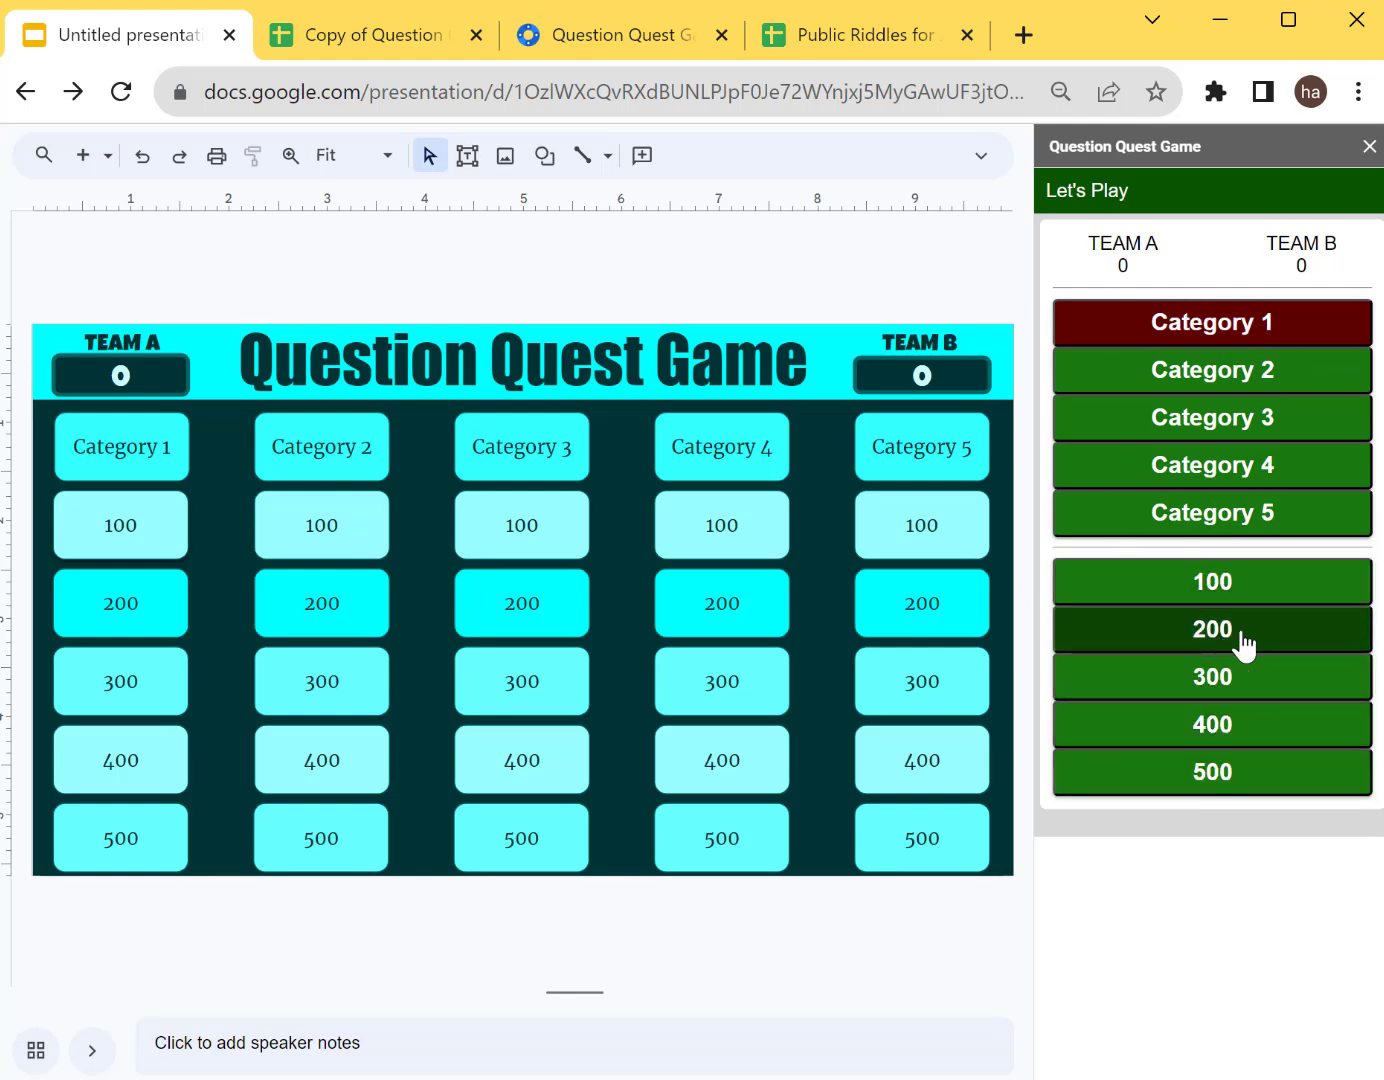
{"action": "left_click", "coordinate": [1243, 638]}
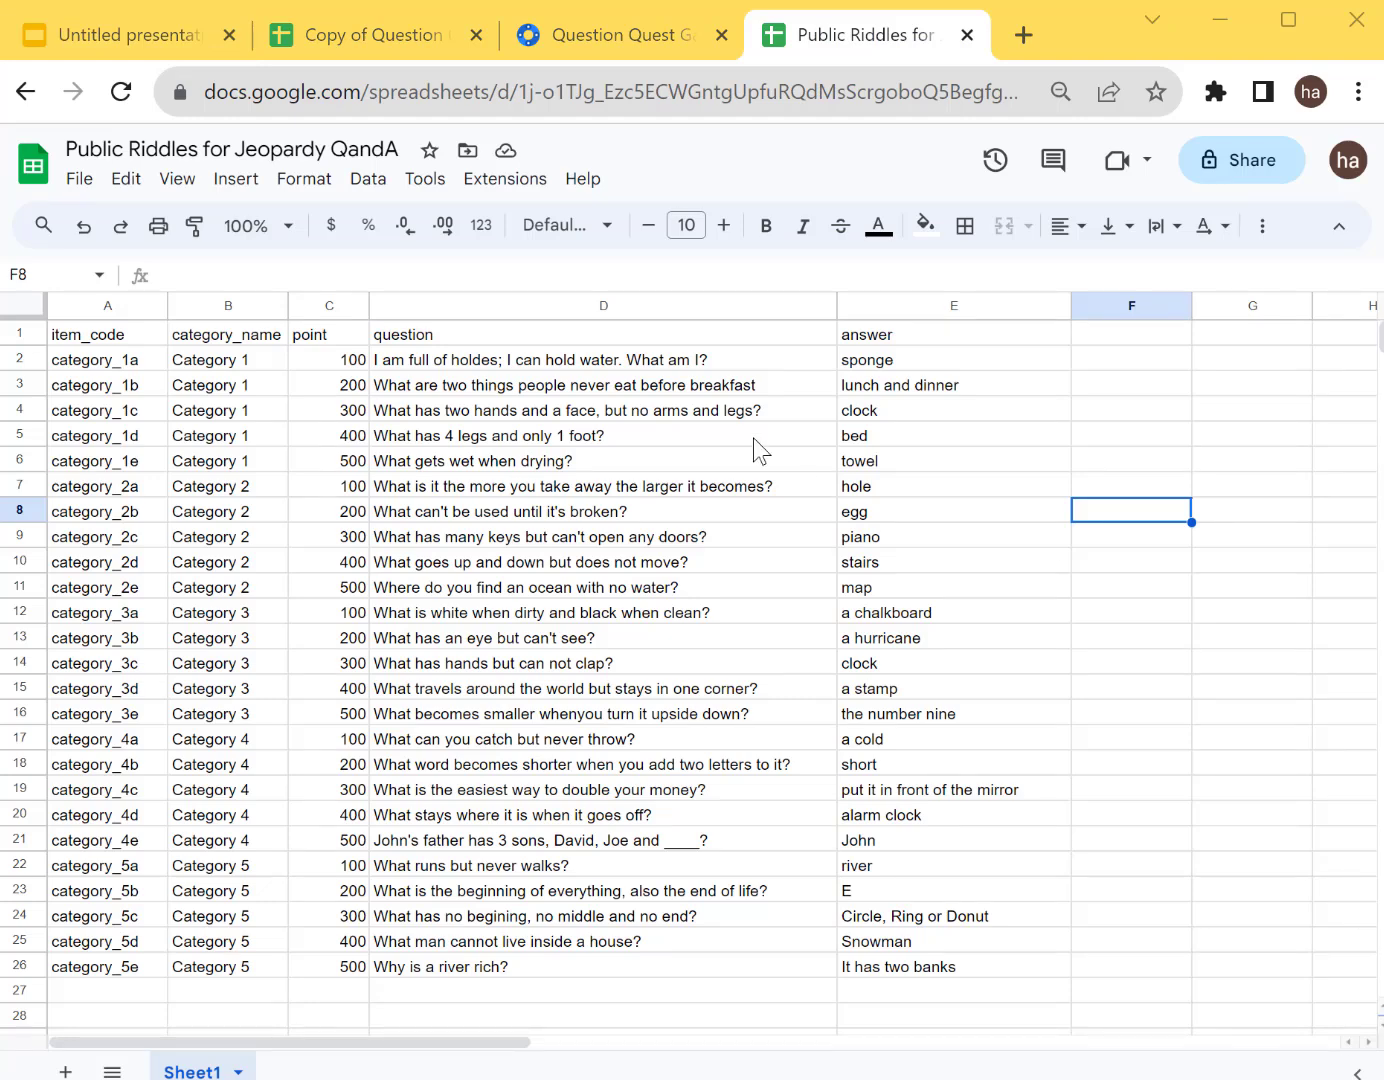
- Inspect riddle cells D2, D11 and E5, then drag an Incognito window over the sheet
{"action": "left_click", "coordinate": [484, 368]}
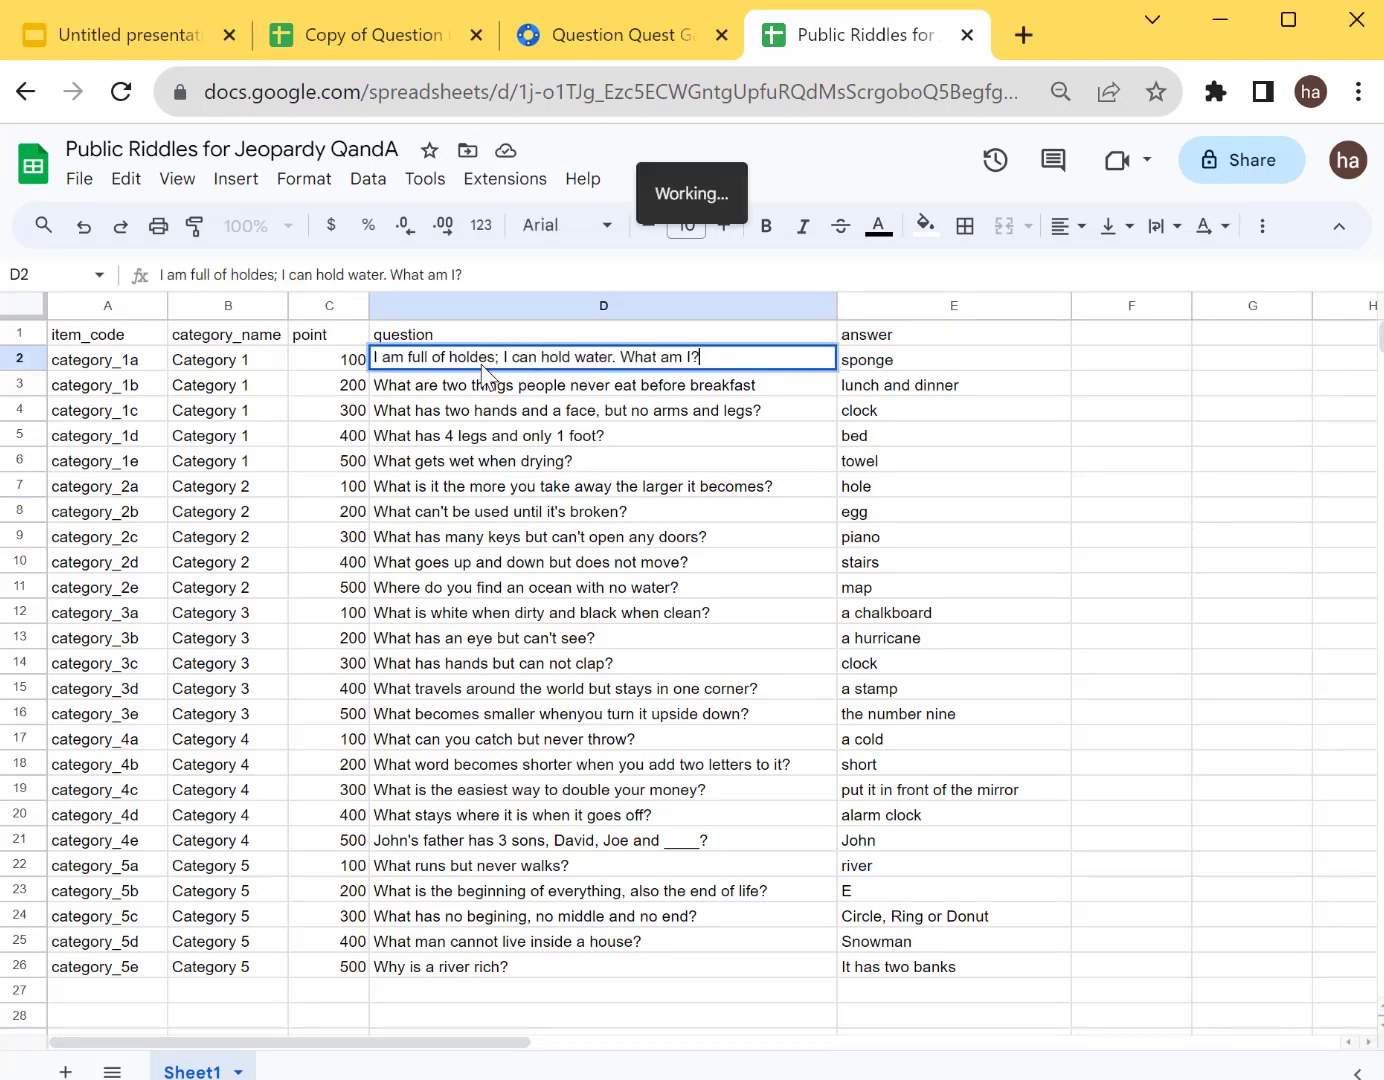
{"action": "left_click", "coordinate": [509, 588]}
{"action": "left_click", "coordinate": [920, 438]}
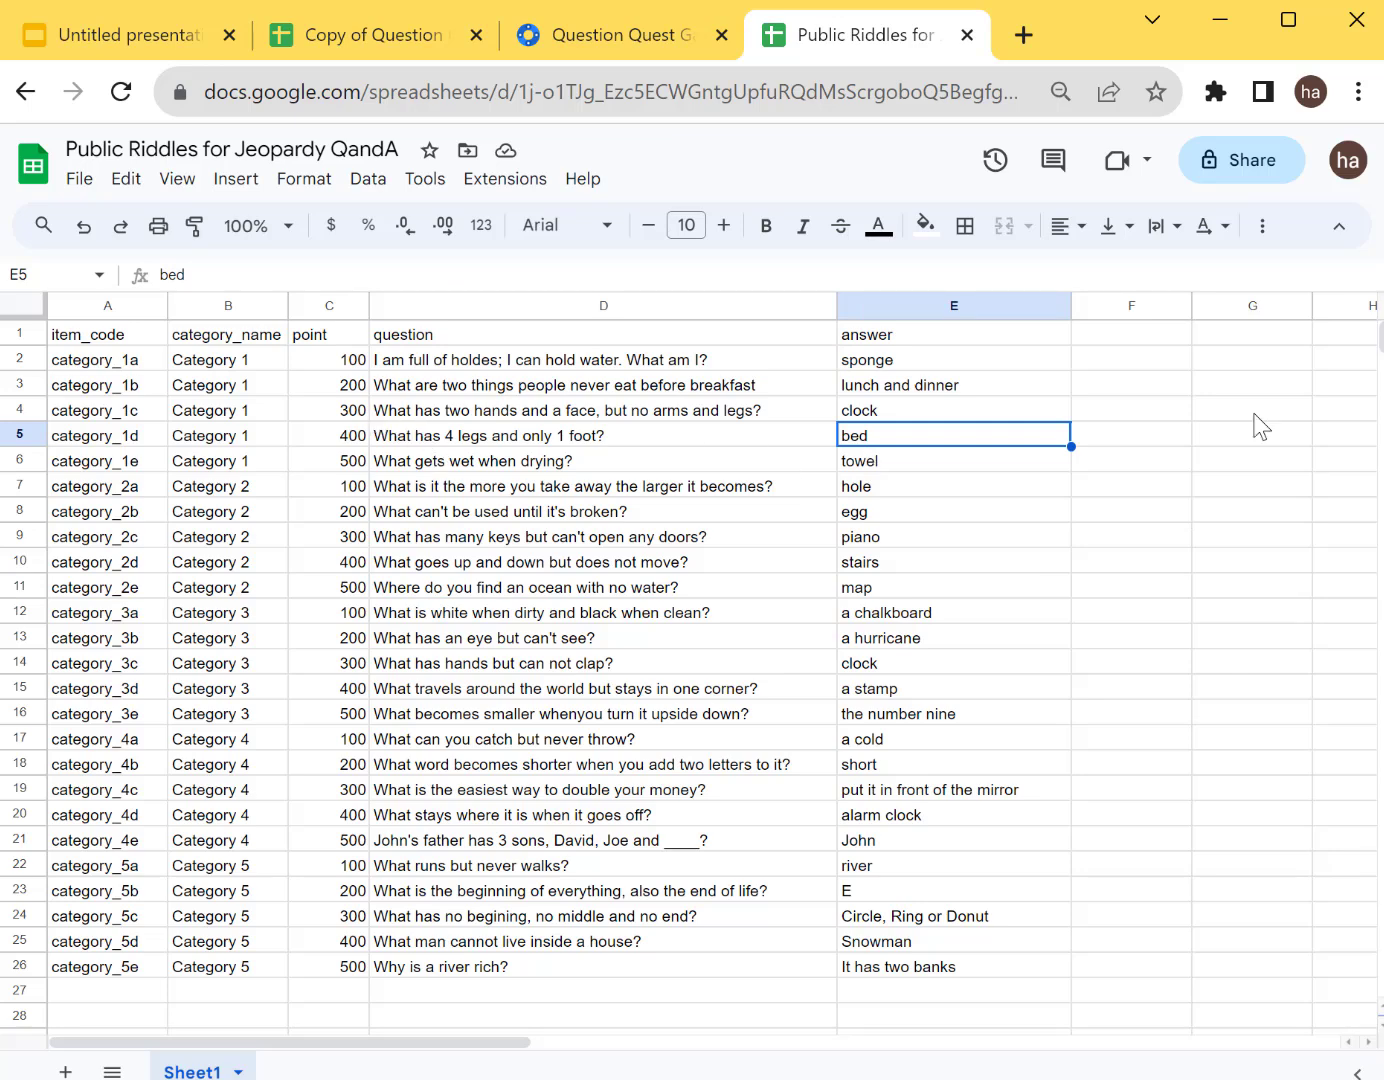
{"action": "left_click_drag", "start_coordinate": [1163, 395], "coordinate": [750, 398]}
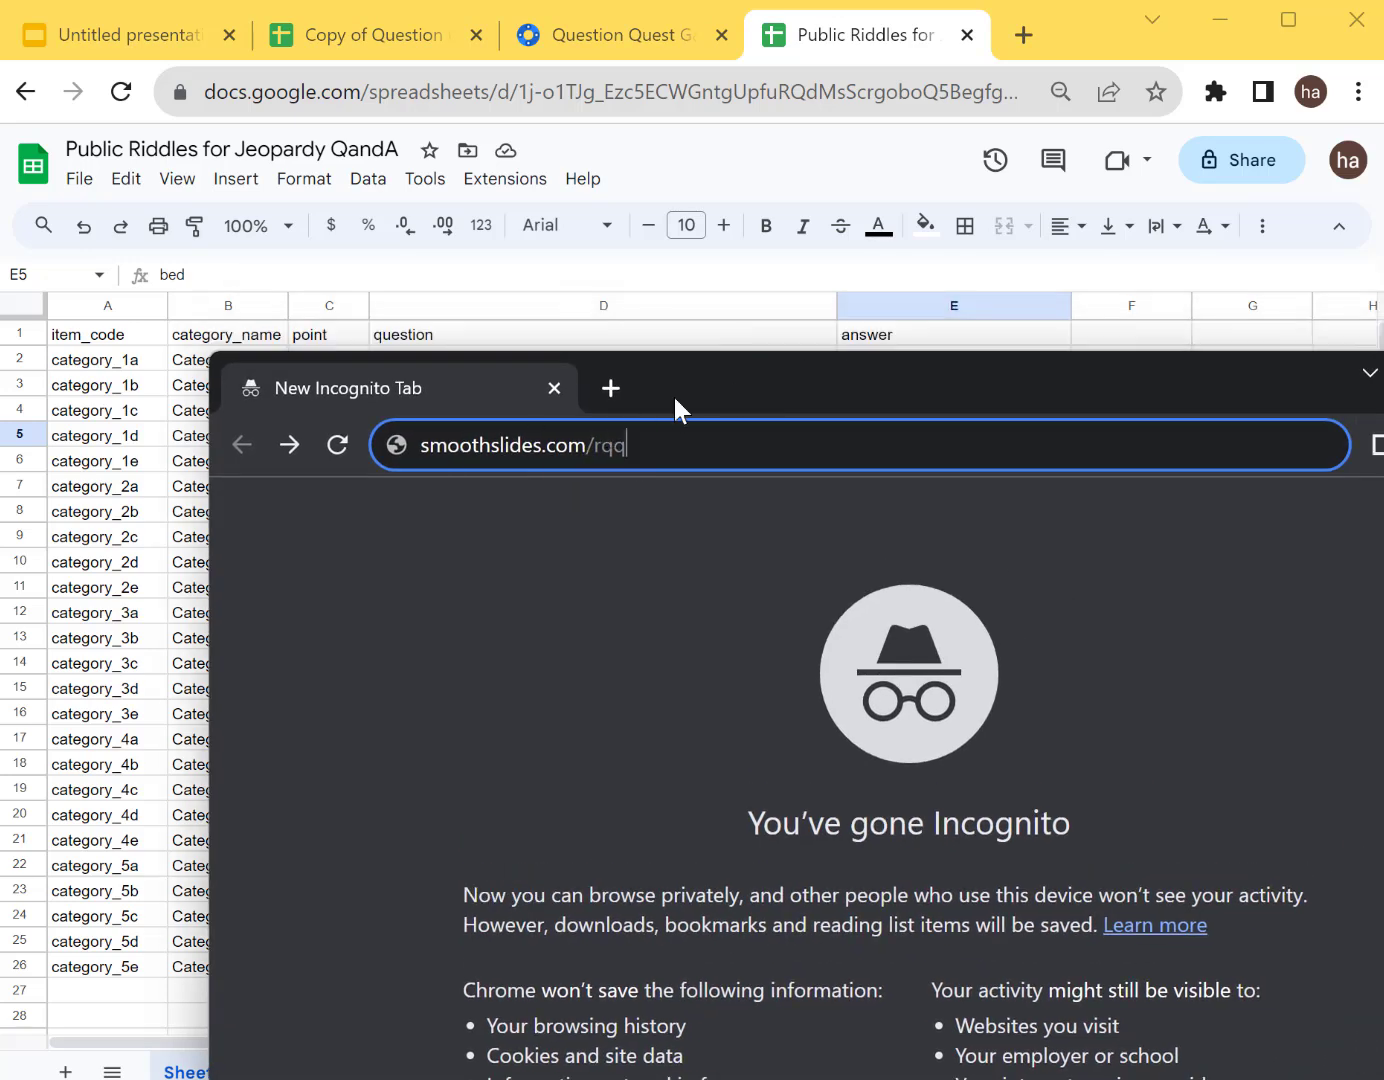
- Load smoothslides.com/rqq in the Incognito window and move the window up and left
{"action": "left_click_drag", "start_coordinate": [674, 405], "coordinate": [660, 260]}
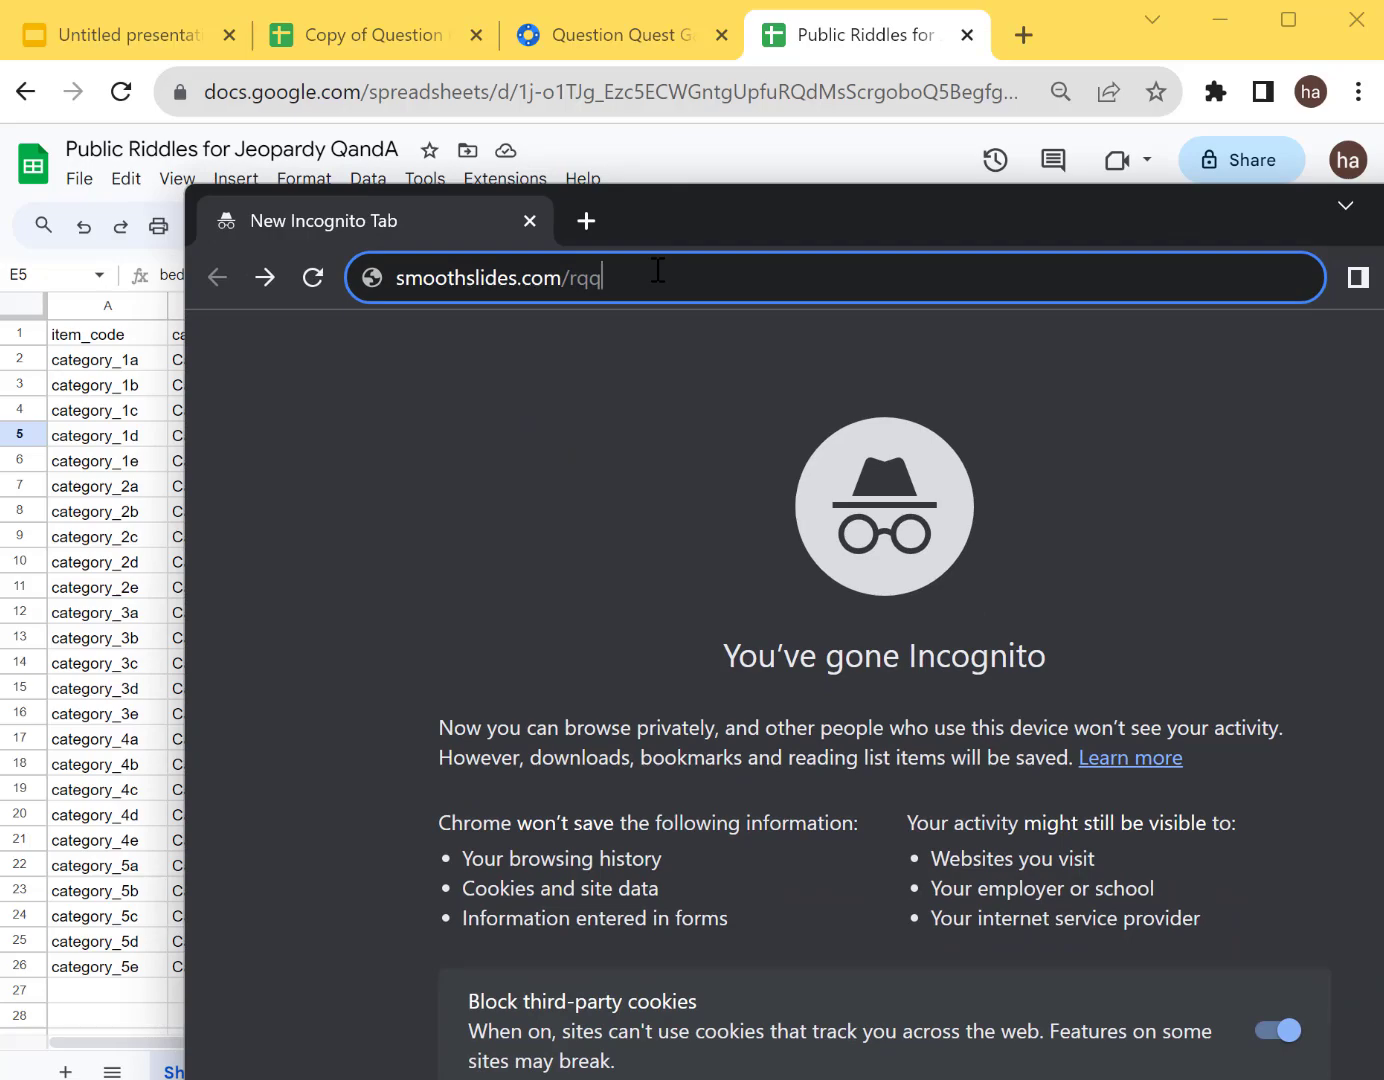
{"action": "key", "text": "Return"}
{"action": "left_click_drag", "start_coordinate": [741, 217], "coordinate": [703, 160]}
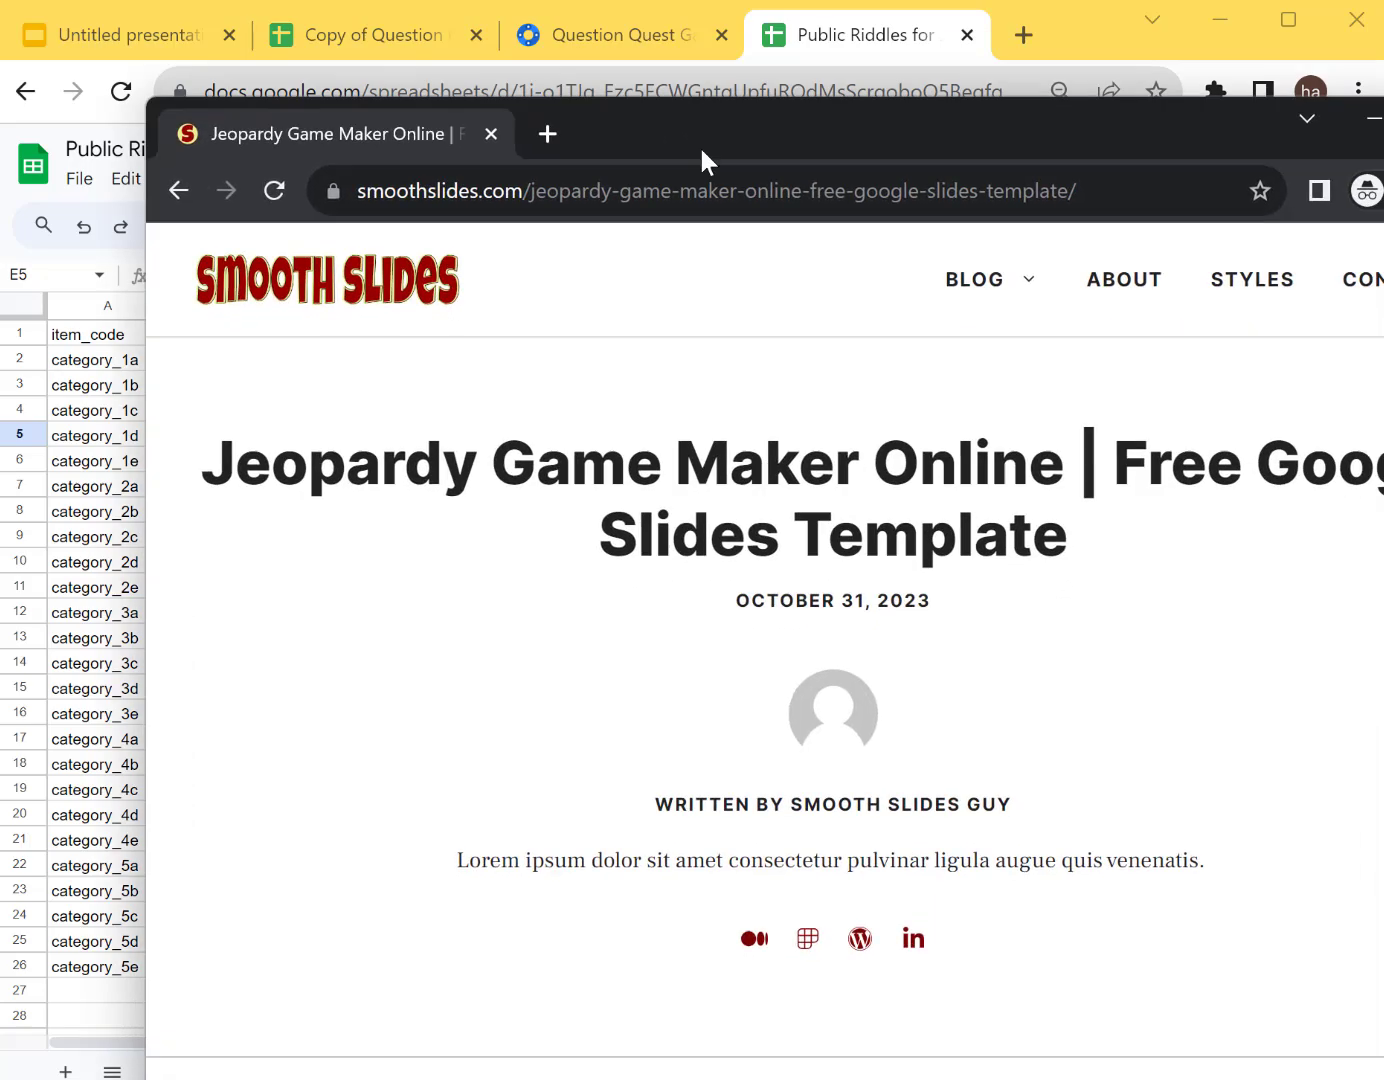
{"action": "scroll", "coordinate": [712, 392], "scroll_direction": "down", "scroll_amount": 5}
{"action": "scroll", "coordinate": [631, 537], "scroll_direction": "down", "scroll_amount": 3}
{"action": "scroll", "coordinate": [579, 658], "scroll_direction": "down", "scroll_amount": 7}
{"action": "scroll", "coordinate": [530, 566], "scroll_direction": "down", "scroll_amount": 3}
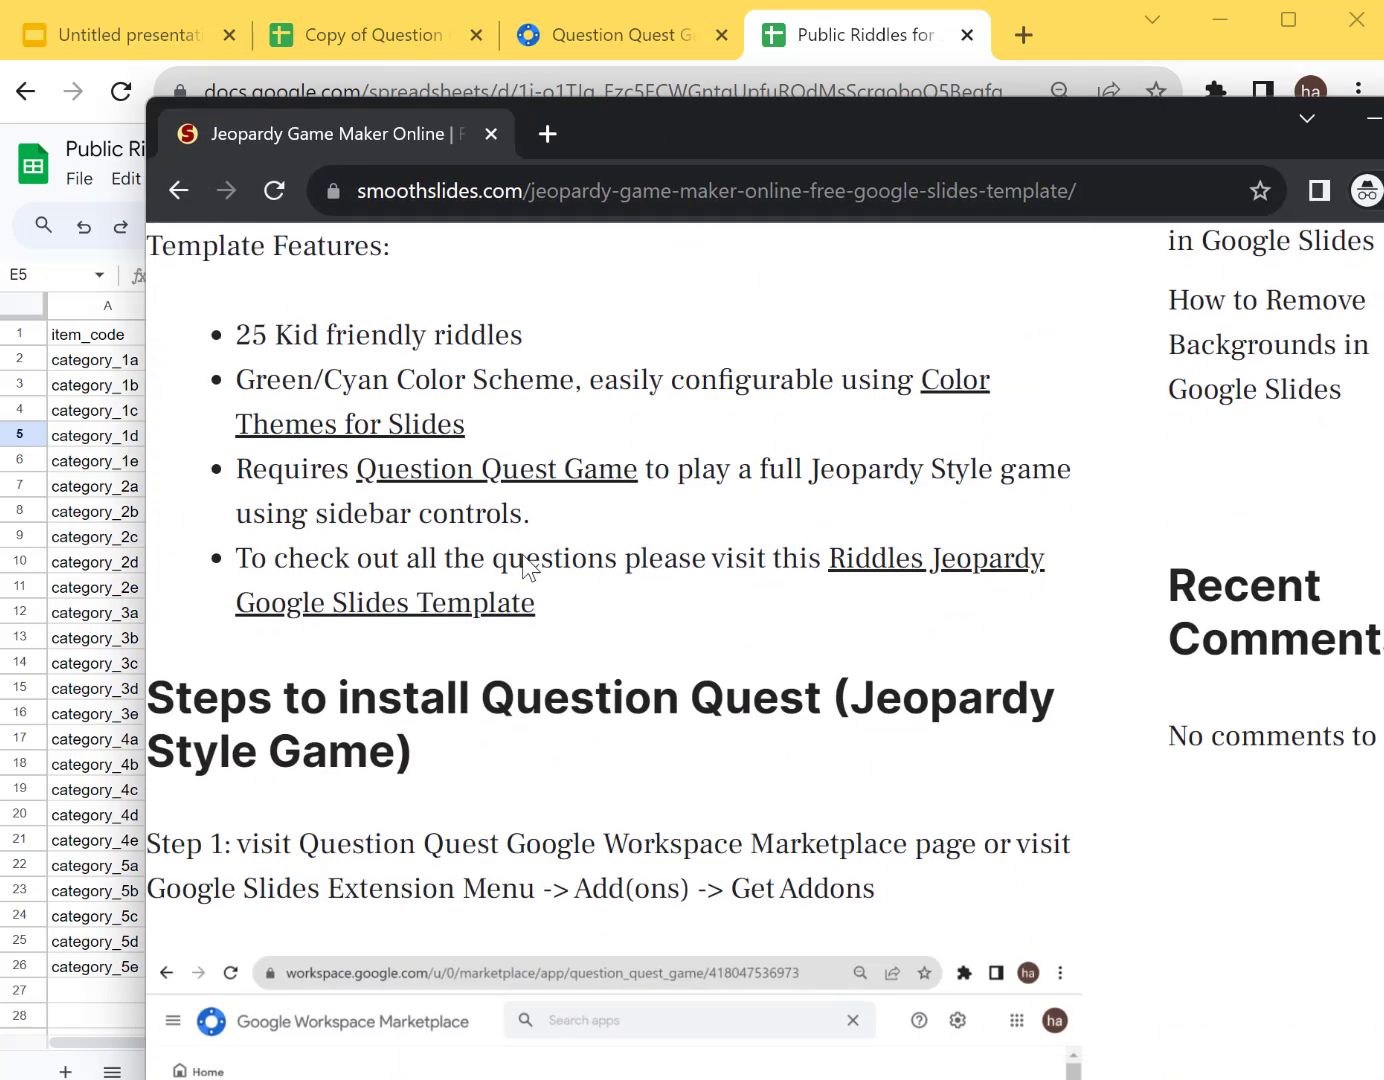
{"action": "scroll", "coordinate": [767, 531], "scroll_direction": "down", "scroll_amount": 5}
{"action": "scroll", "coordinate": [686, 672], "scroll_direction": "up", "scroll_amount": 10}
{"action": "scroll", "coordinate": [681, 595], "scroll_direction": "up", "scroll_amount": 2}
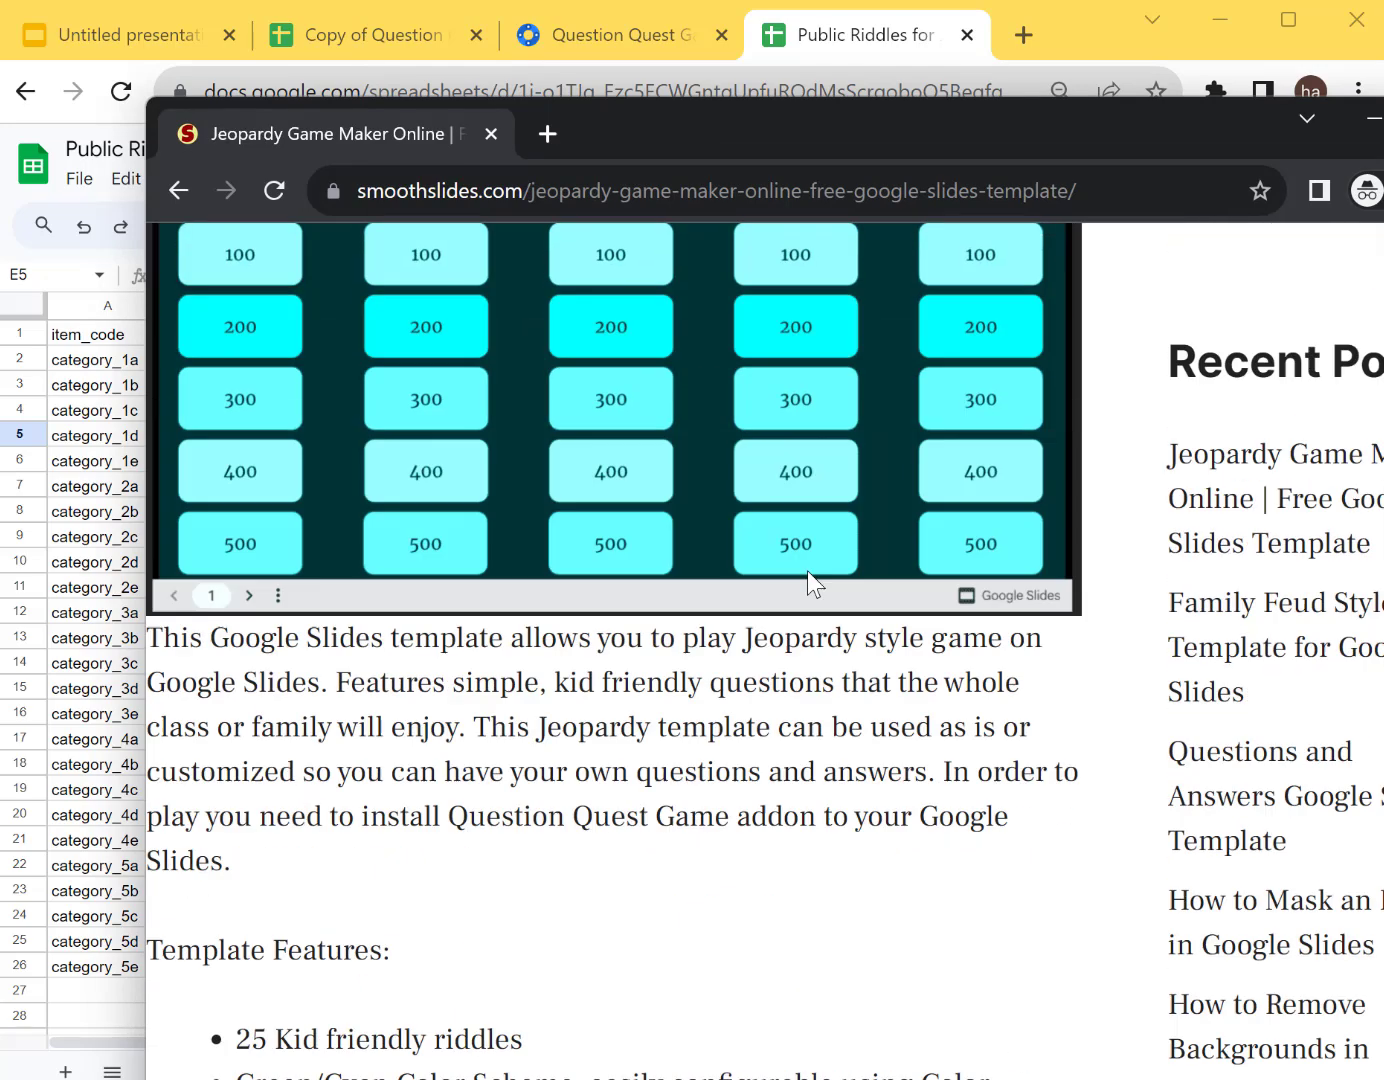
{"action": "scroll", "coordinate": [808, 601], "scroll_direction": "up", "scroll_amount": 5}
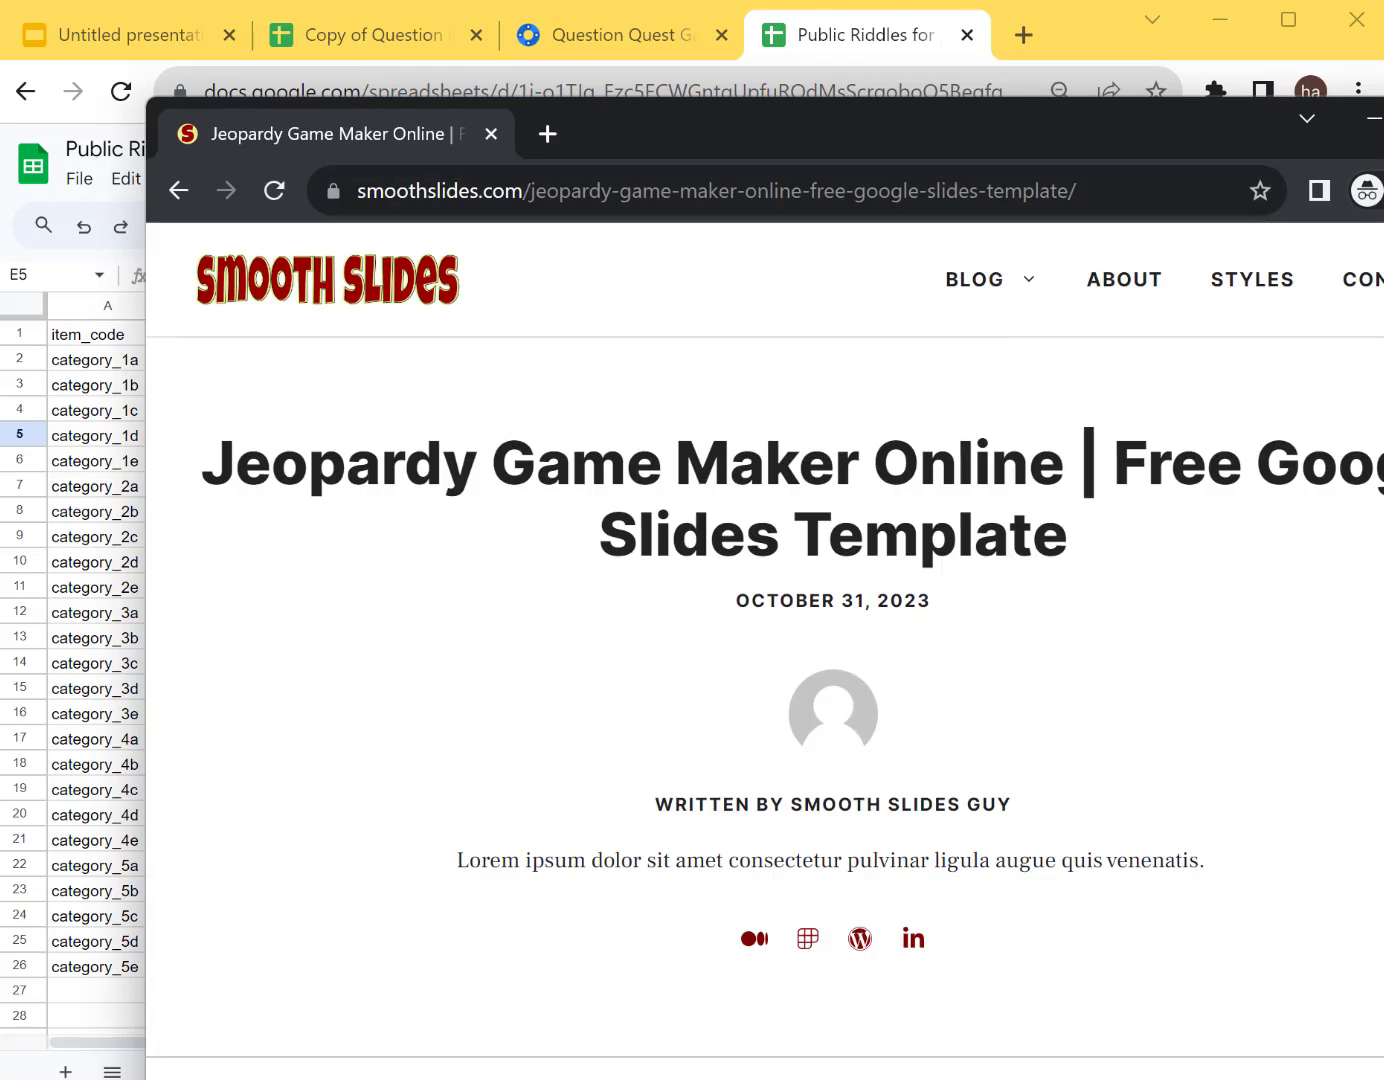